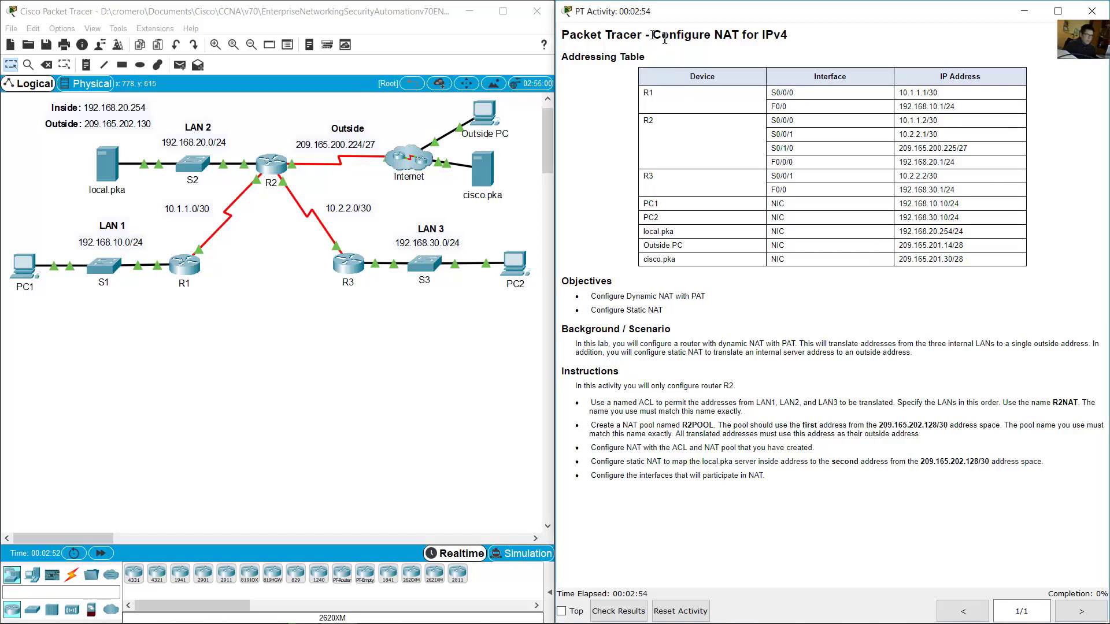
Step: Review the activity's addressing table and locate the listed routers, PCs and servers in the topology
left_click(727, 36)
left_click_drag(713, 36, 789, 37)
left_click(603, 62)
left_click_drag(604, 61, 664, 188)
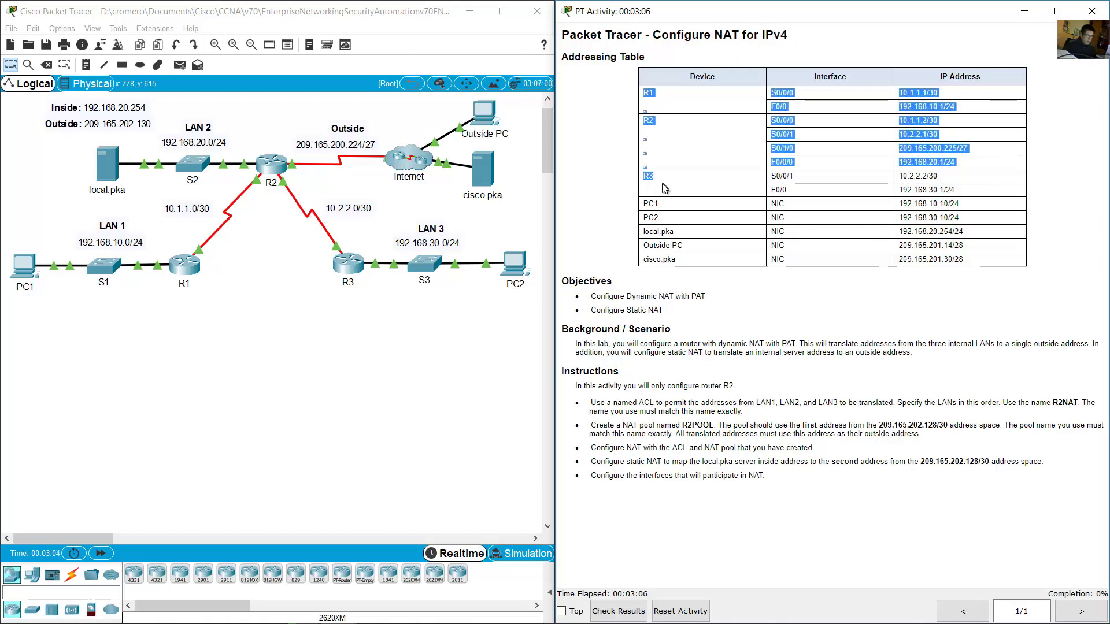
left_click(664, 191)
left_click_drag(223, 335, 179, 279)
left_click_drag(323, 269, 351, 296)
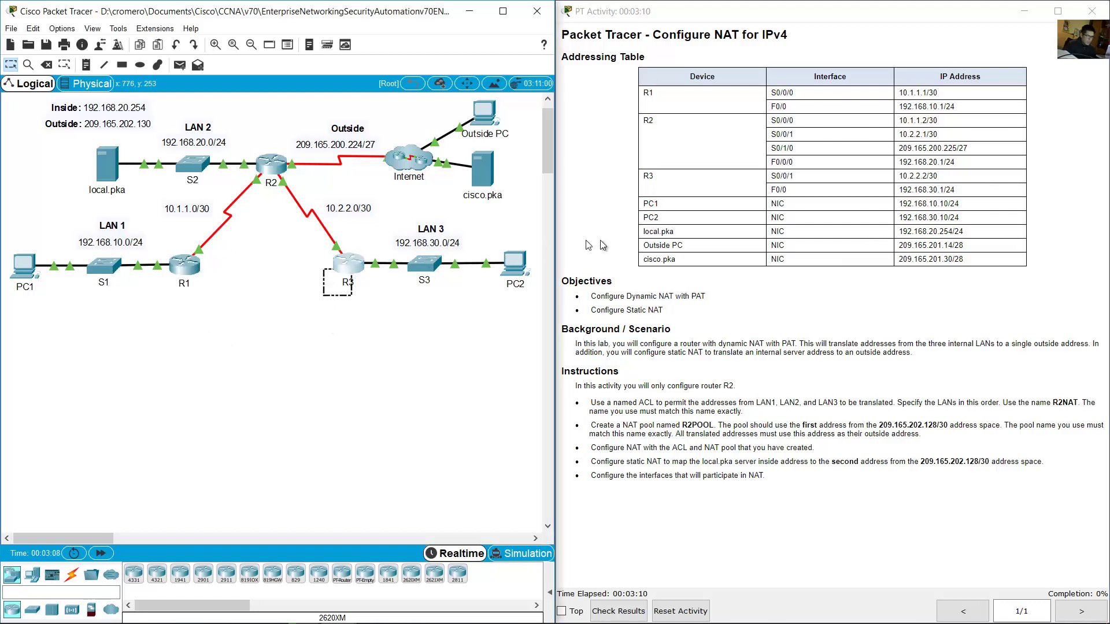
left_click(601, 242)
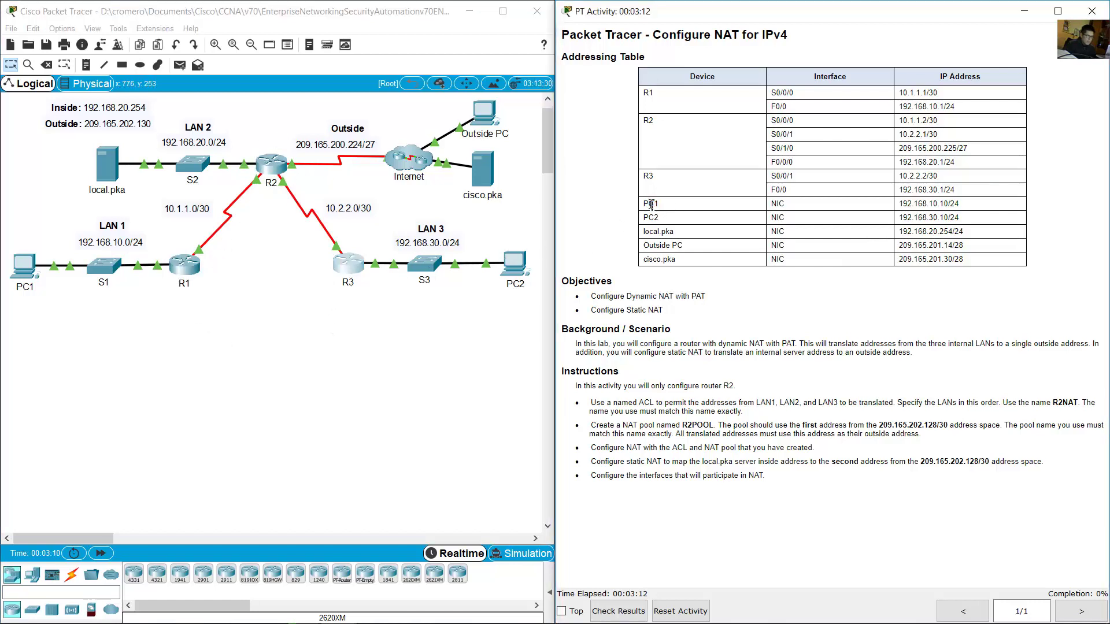
left_click(40, 248)
left_click_drag(507, 338, 470, 163)
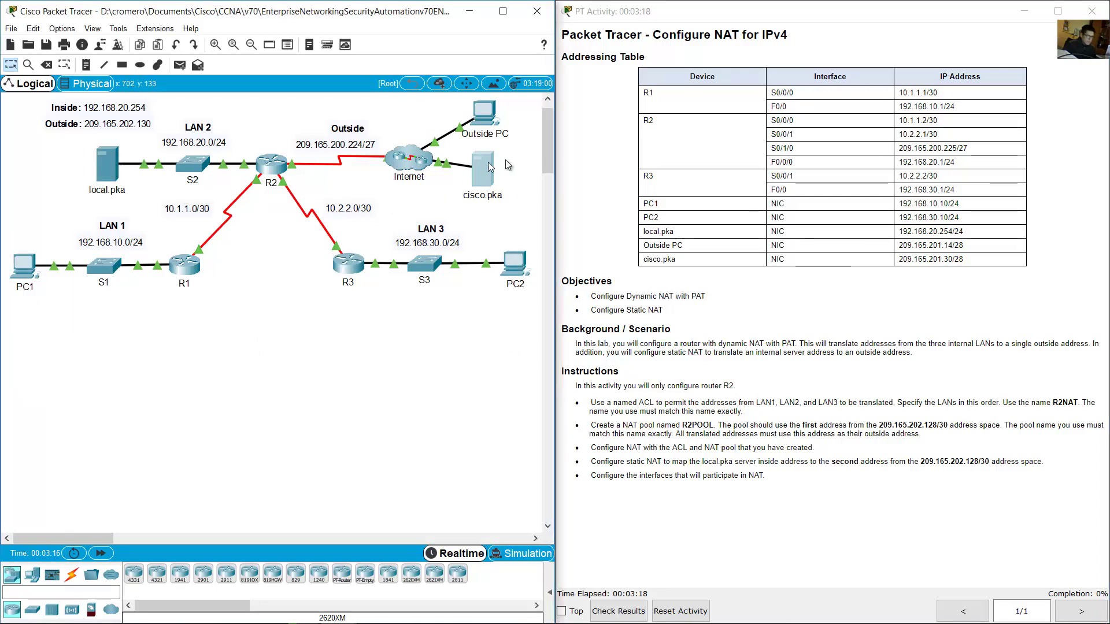
Step: Read the activity's objectives on configuring dynamic NAT with PAT and static NAT
left_click(728, 219)
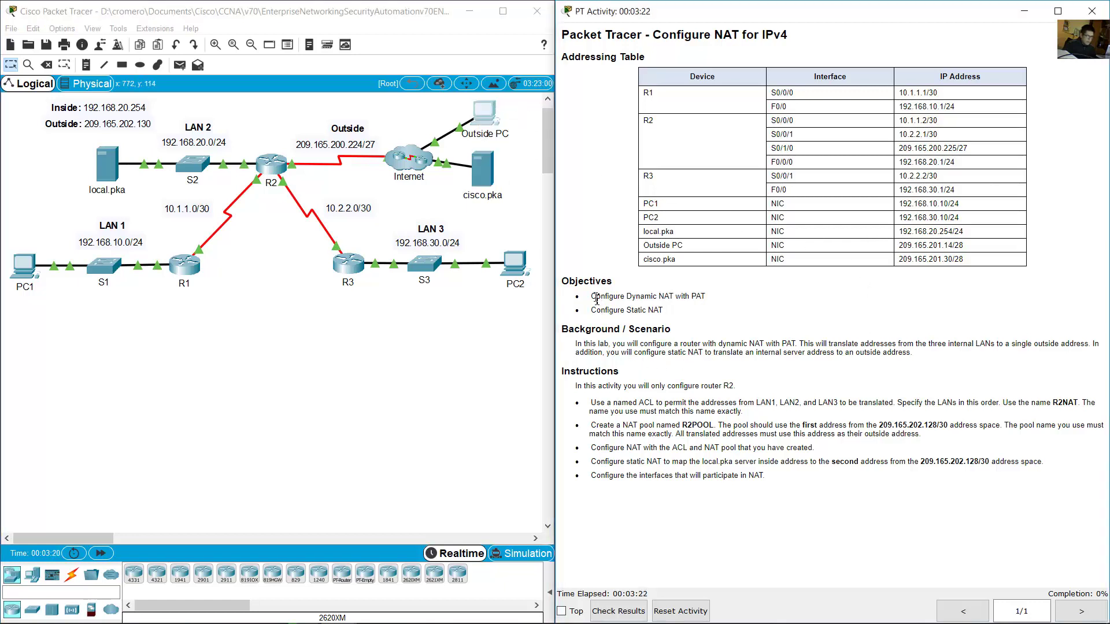
left_click_drag(595, 298, 697, 295)
left_click(680, 295)
left_click(680, 312)
left_click_drag(591, 310, 665, 315)
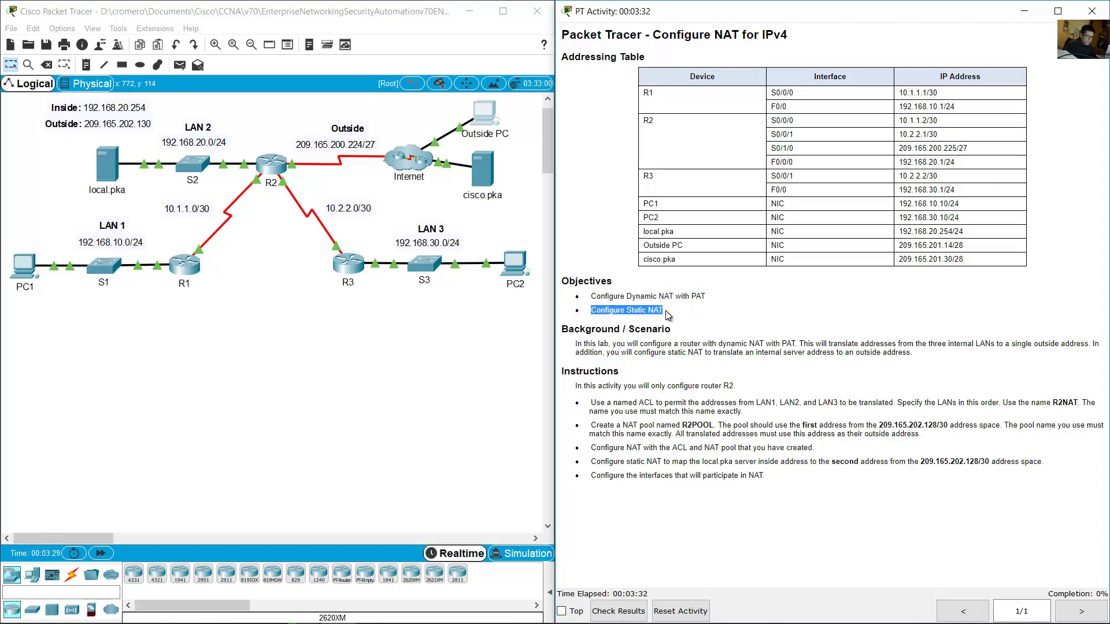
left_click(733, 341)
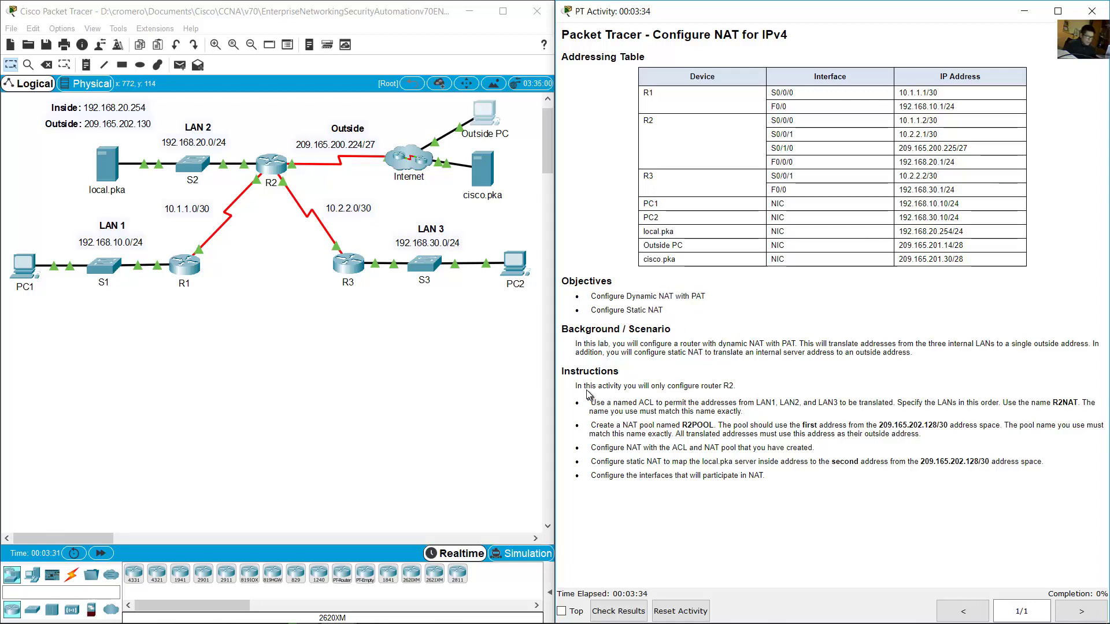
Step: Examine the instruction for the named ACL, checking the required LAN order and ACL name against the topology
left_click_drag(610, 401, 894, 403)
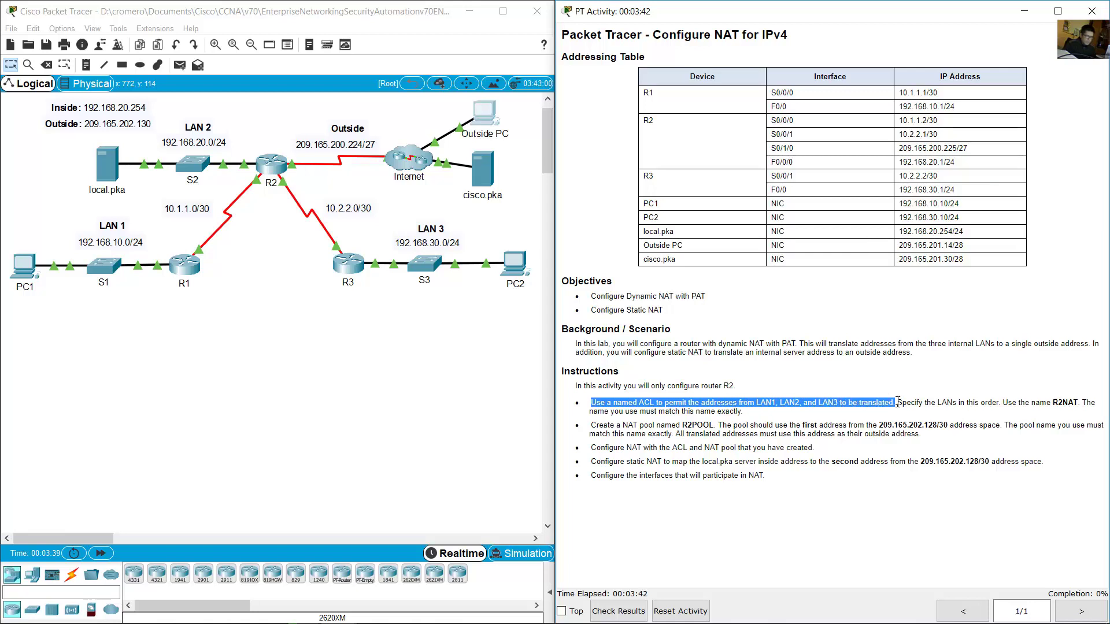
left_click(131, 331)
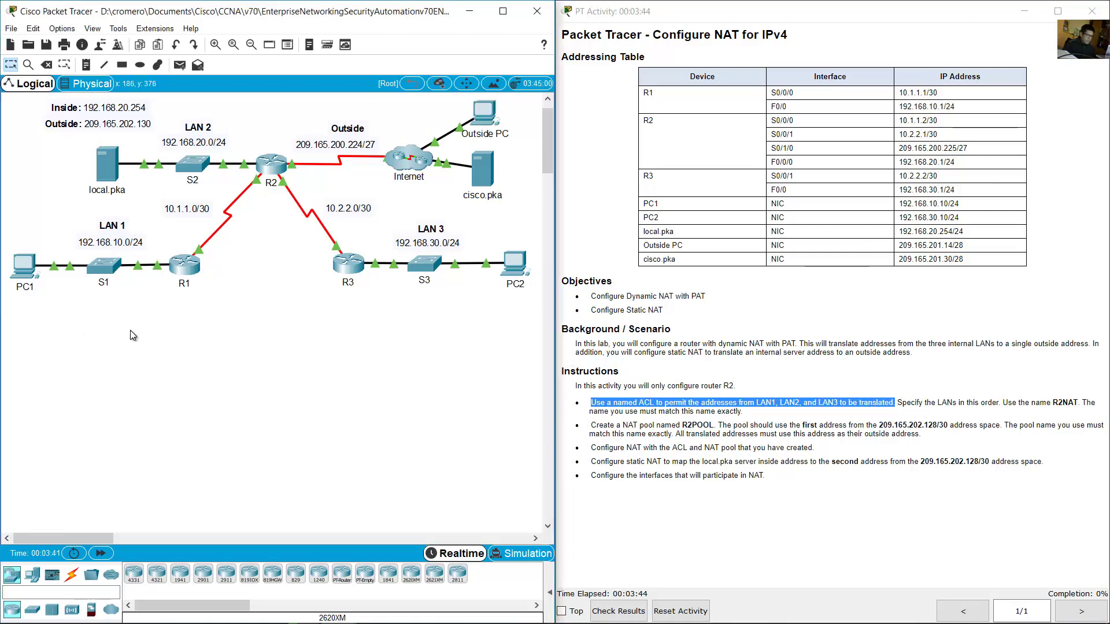
left_click_drag(60, 204, 133, 282)
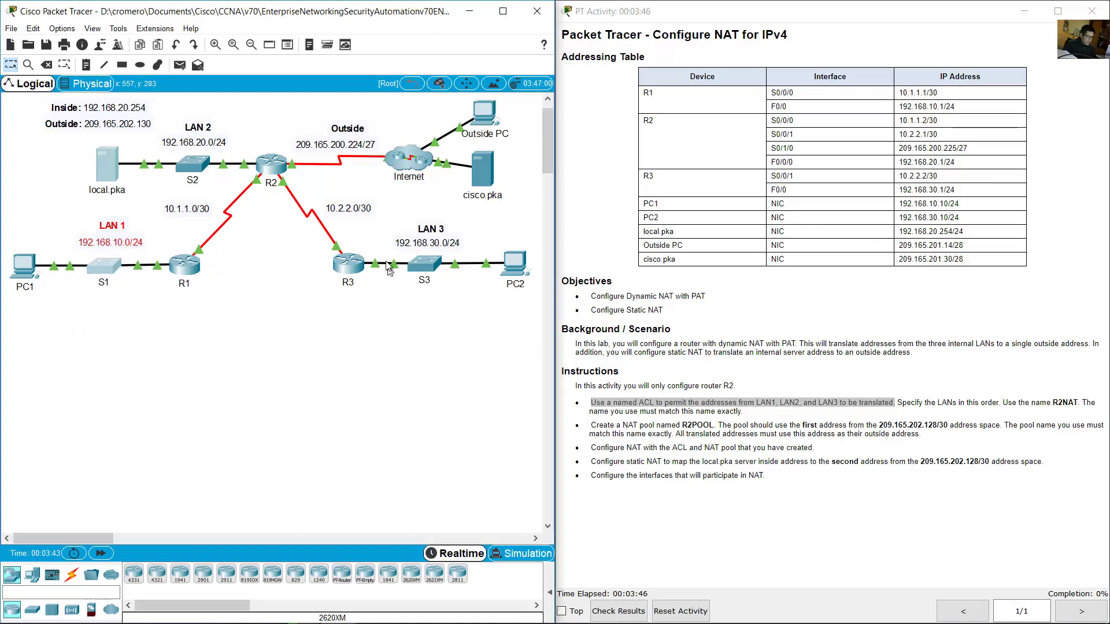
left_click_drag(226, 104, 107, 177)
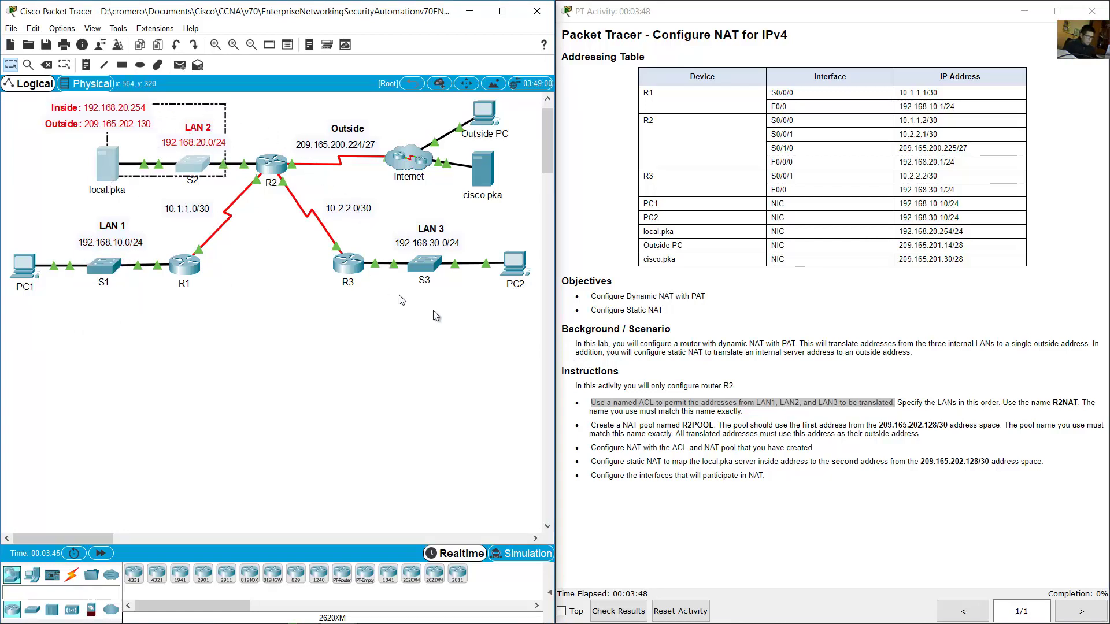
left_click_drag(516, 326, 403, 223)
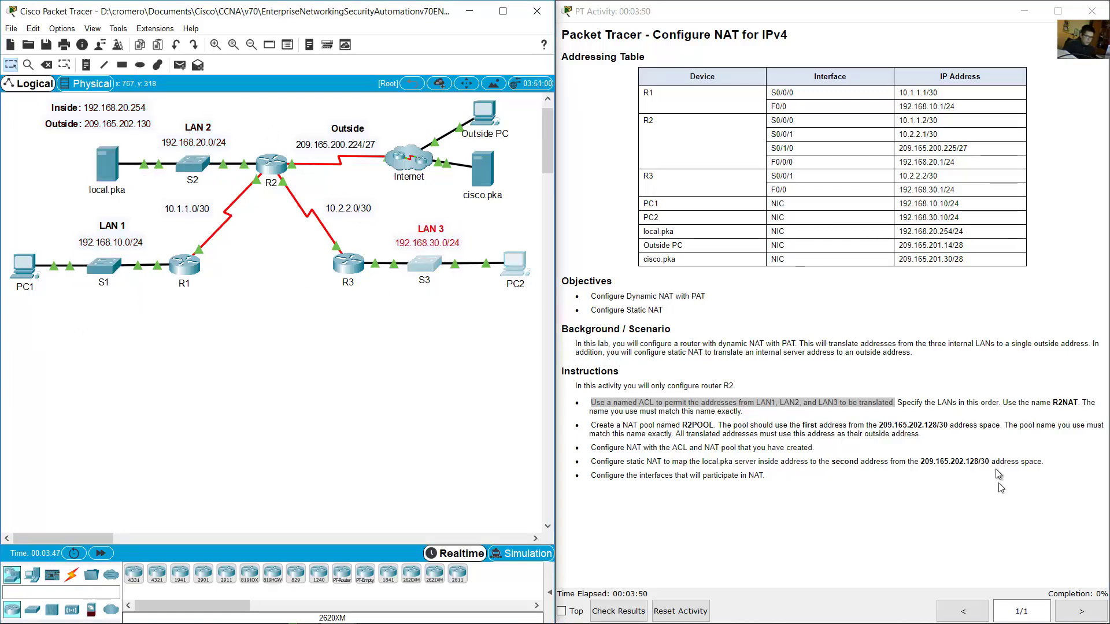
left_click(918, 408)
left_click_drag(897, 404, 998, 404)
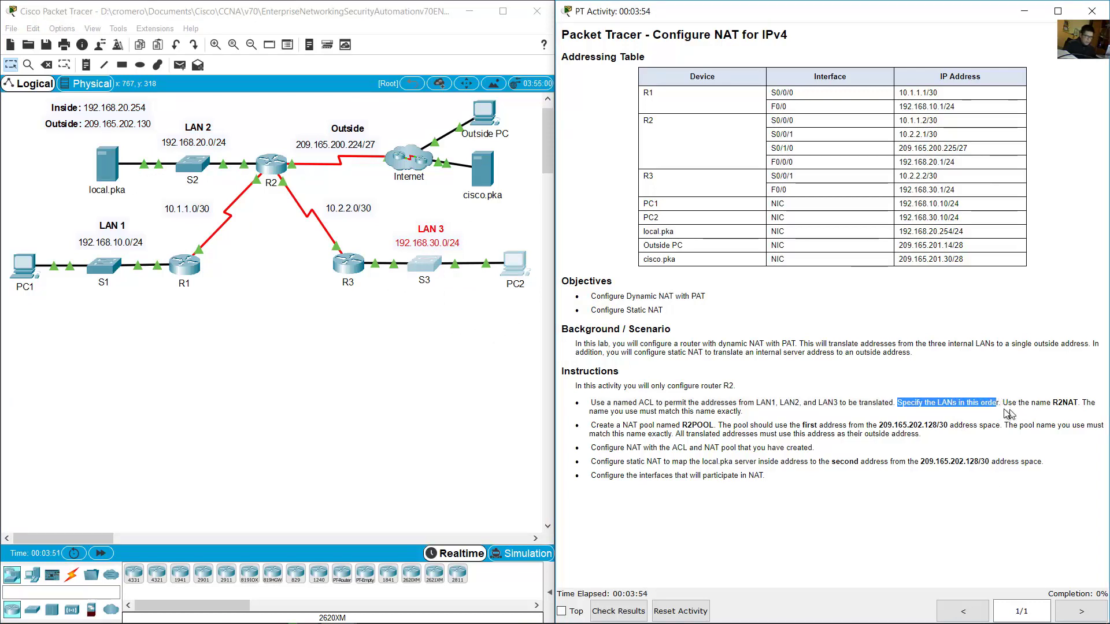
left_click_drag(756, 404, 838, 405)
left_click(226, 335)
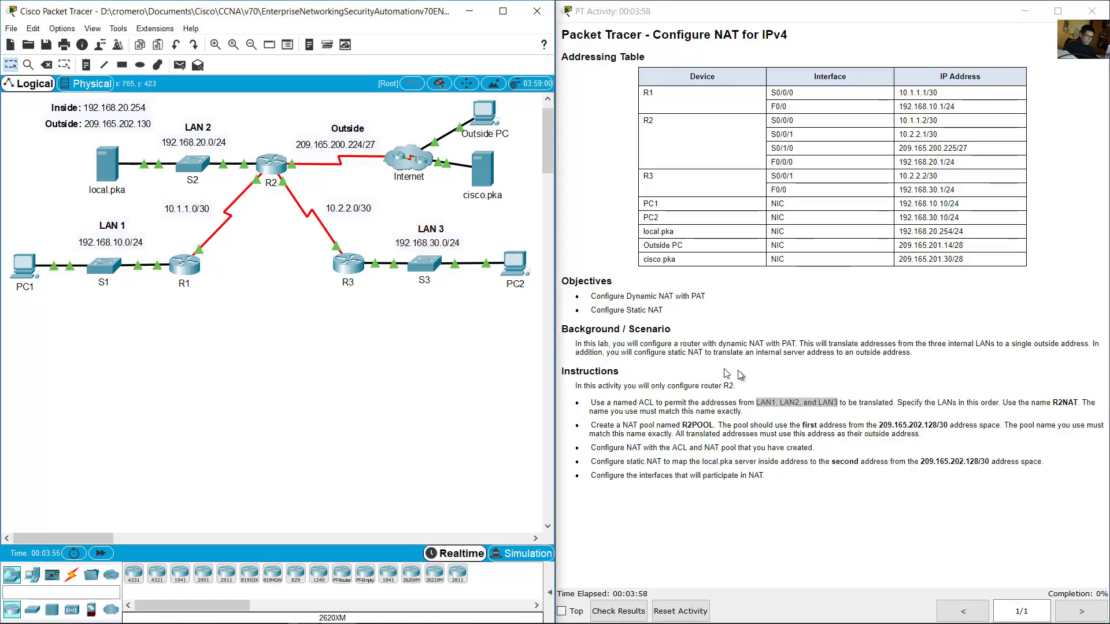
left_click(1002, 414)
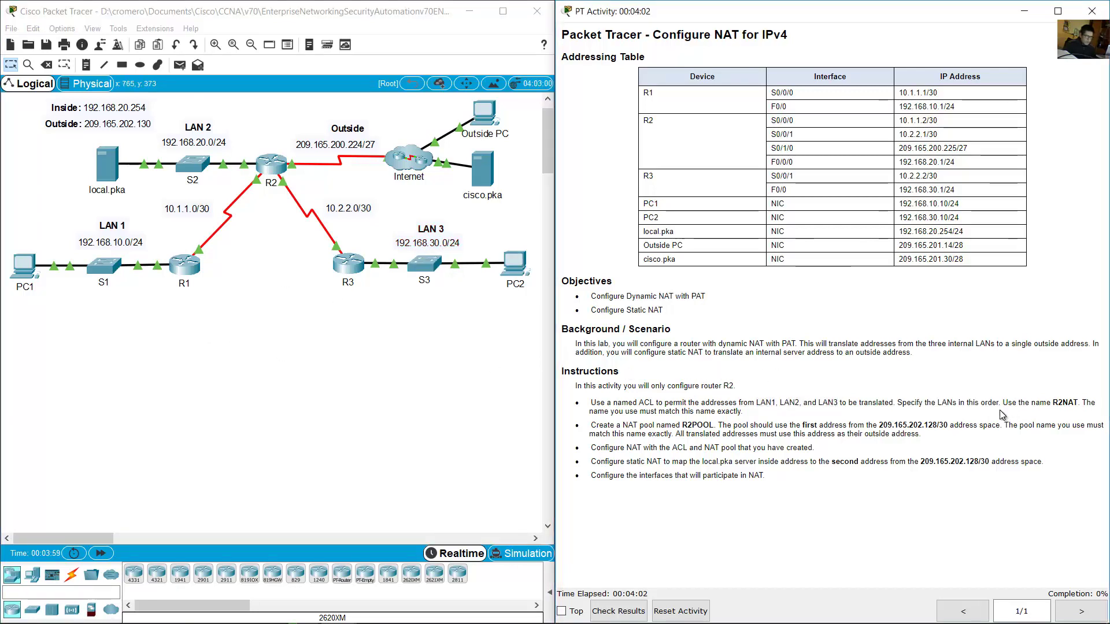
left_click_drag(1001, 403, 755, 418)
left_click(755, 417)
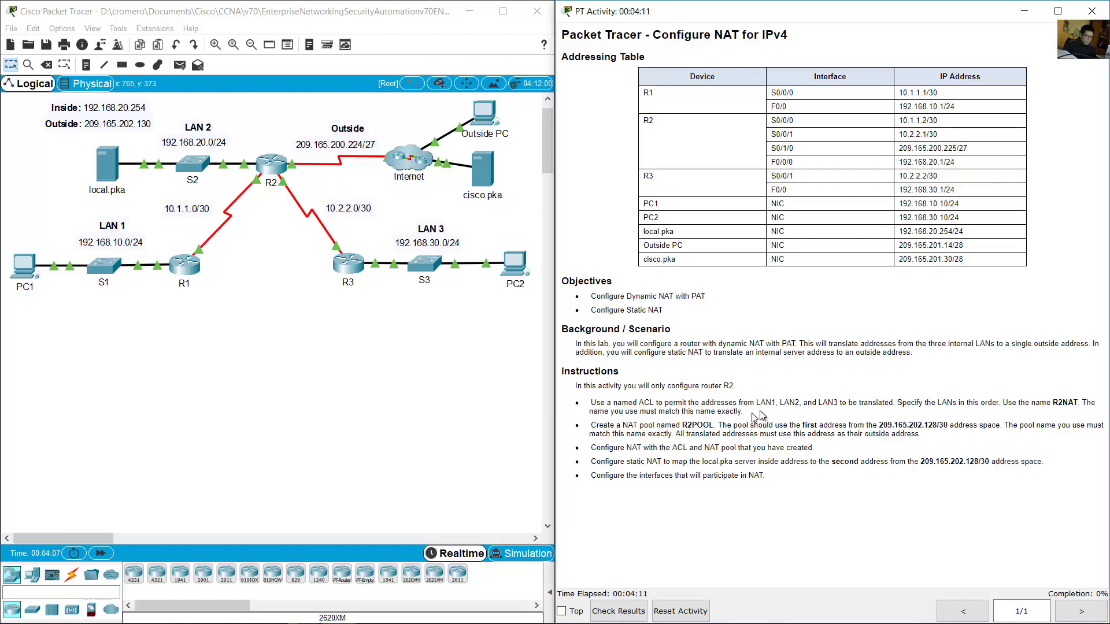
left_click(1052, 405, "shift")
left_click(1052, 404)
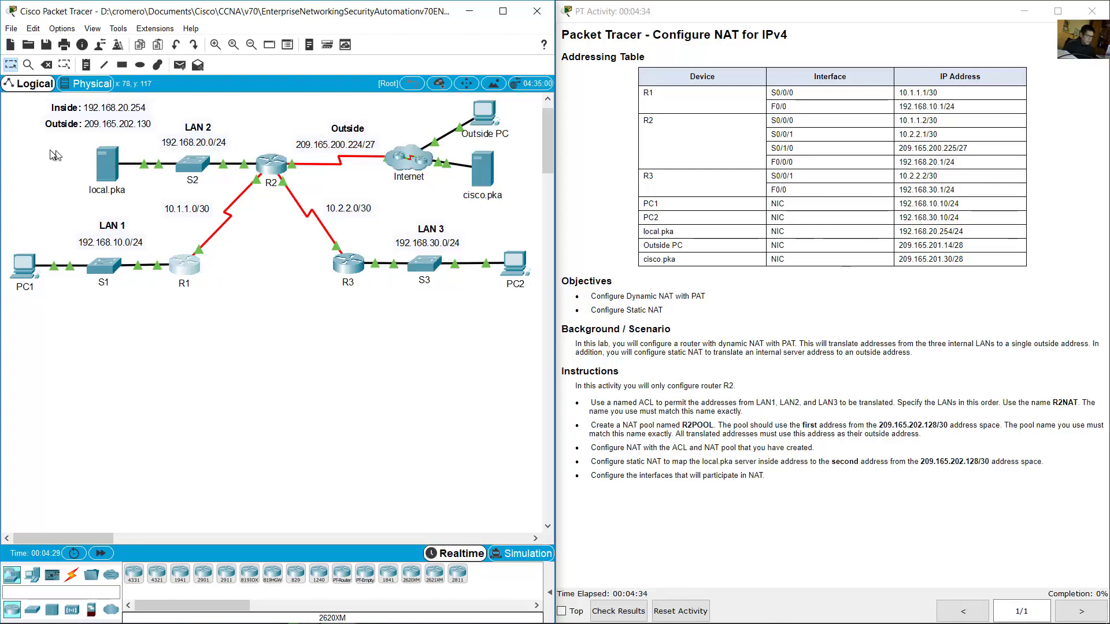
Step: Open router R2's command line, enlarge its window and start the console session
left_click(272, 164)
left_click_drag(541, 143, 169, 283)
left_click(101, 310)
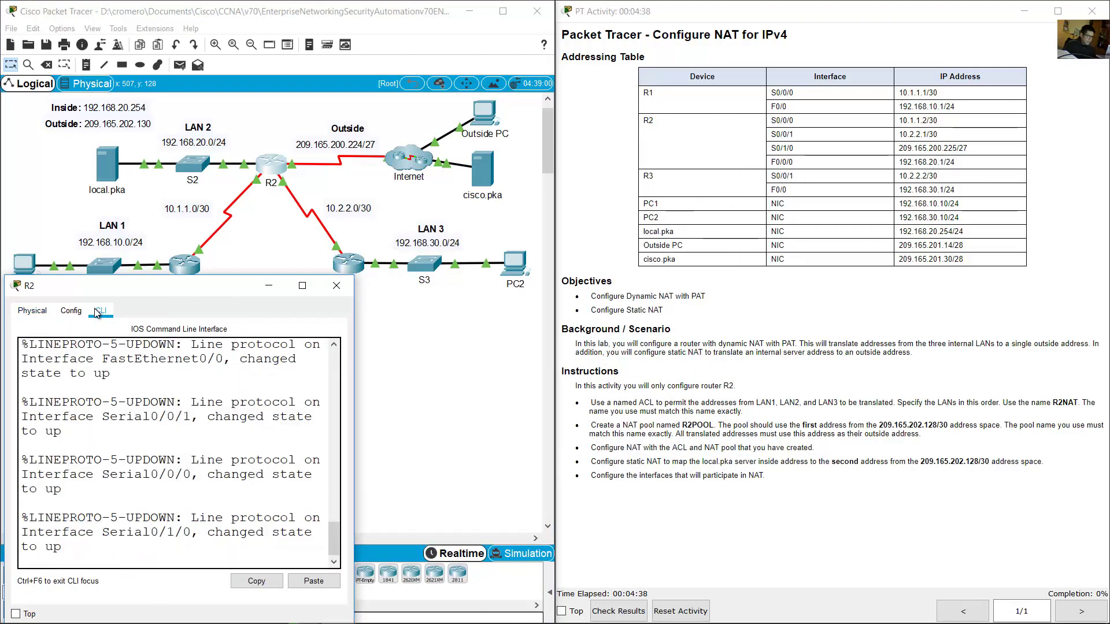
left_click_drag(354, 277, 680, 318)
key("Return")
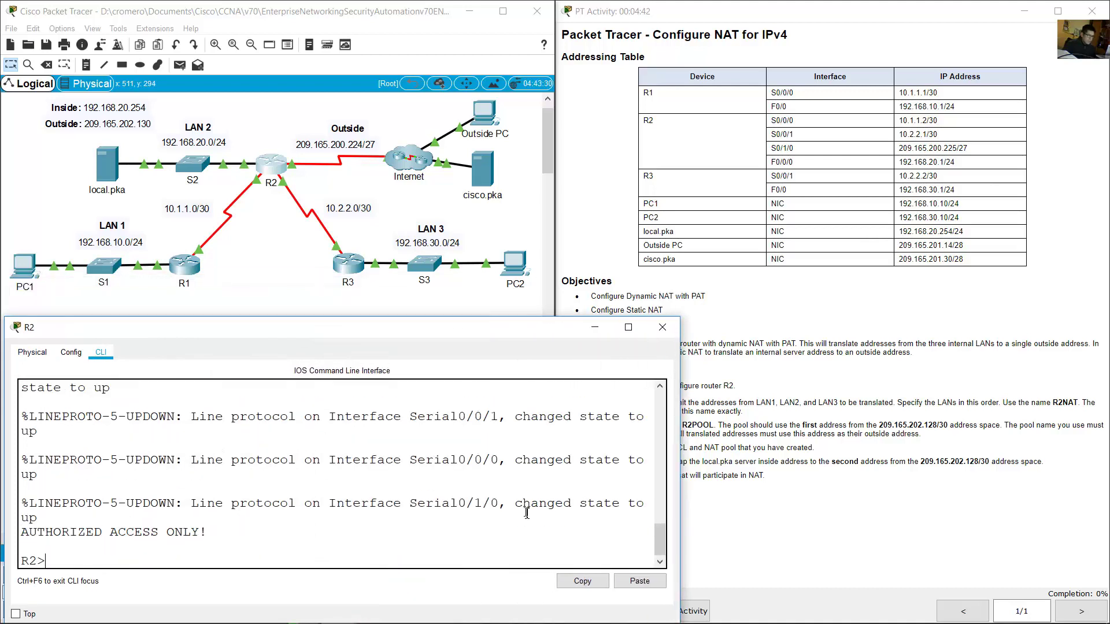
Step: Enter privileged mode and global configuration mode on R2 with en and conf term
type("en")
key("Return")
type("conf term")
key("Return")
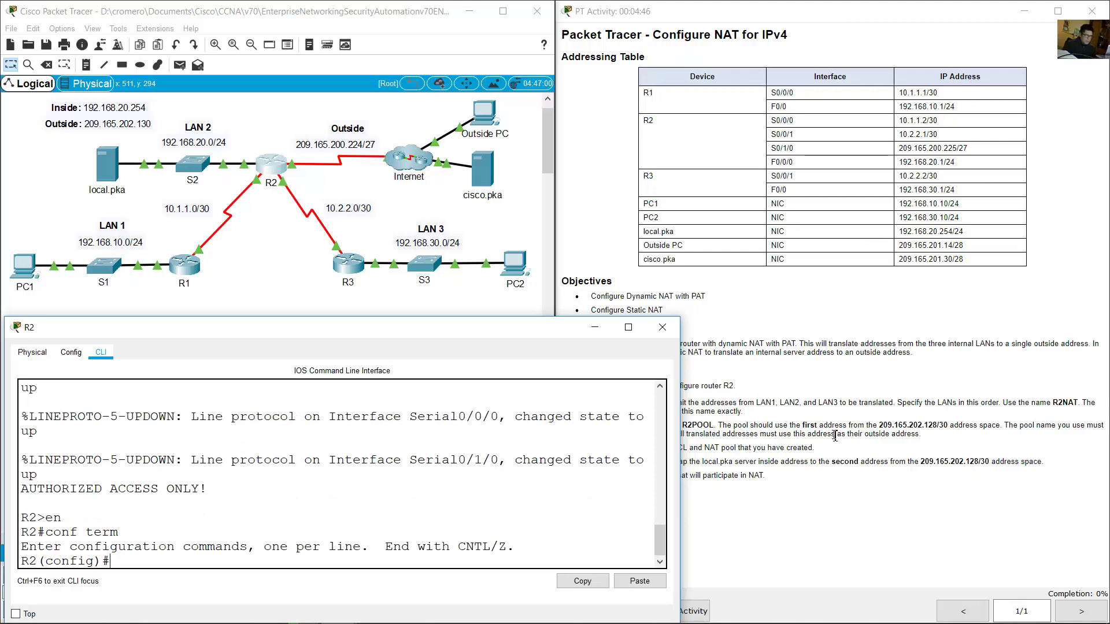
Step: Create the standard named access list R2NAT on R2 with ip access-list standard R2NAT
left_click(691, 406)
double_click(624, 403)
left_click(361, 508)
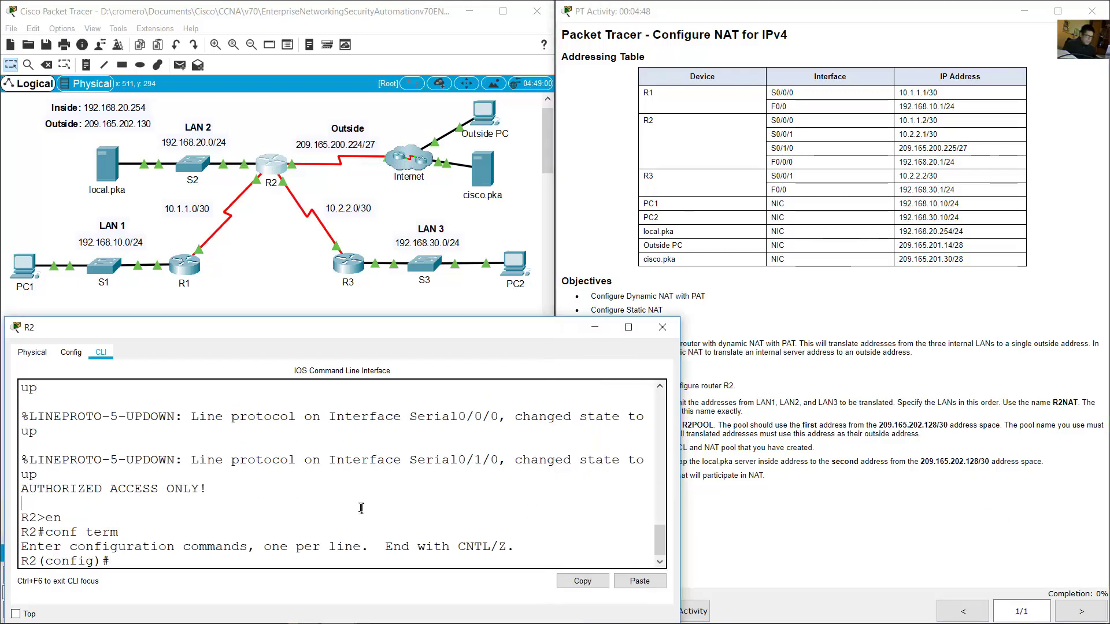
type("i p")
type("p acces")
type("s-list")
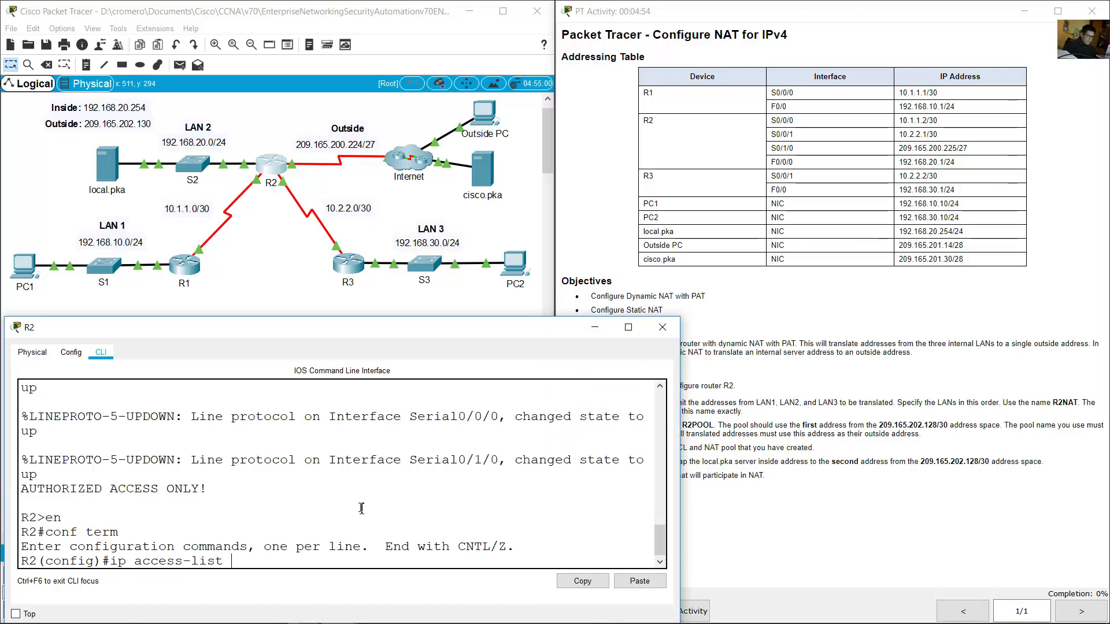
left_click(784, 427)
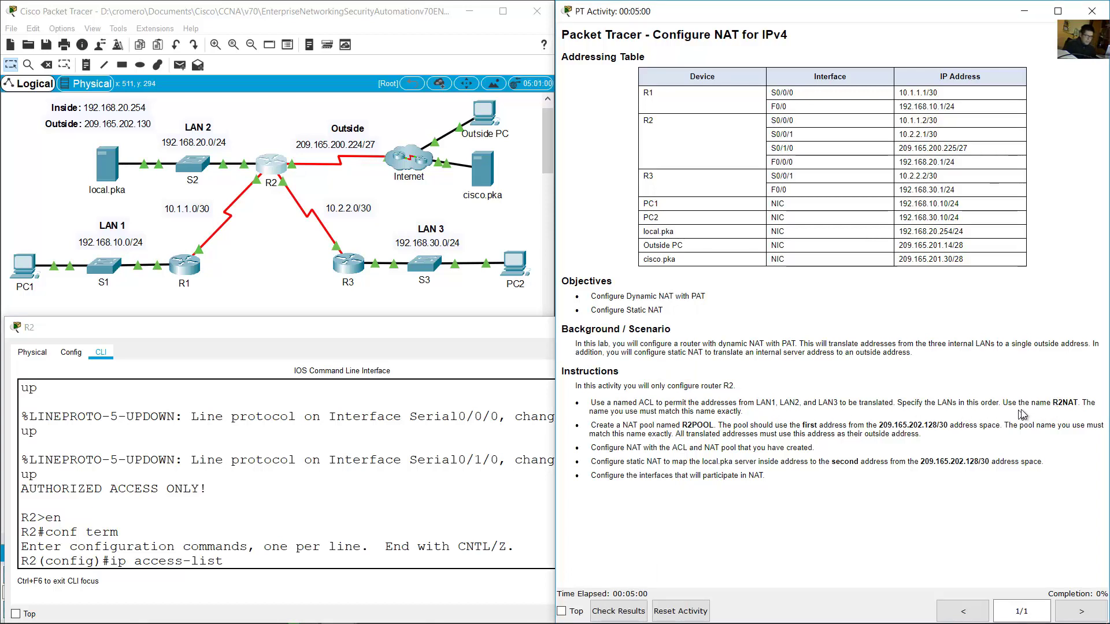
left_click(332, 521)
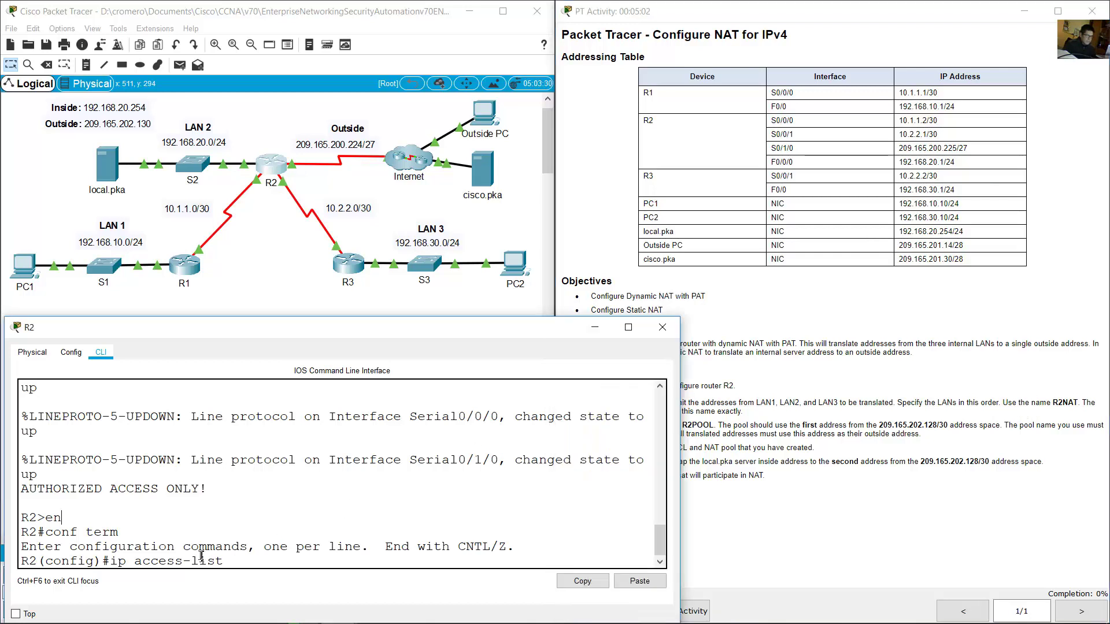
type("raard")
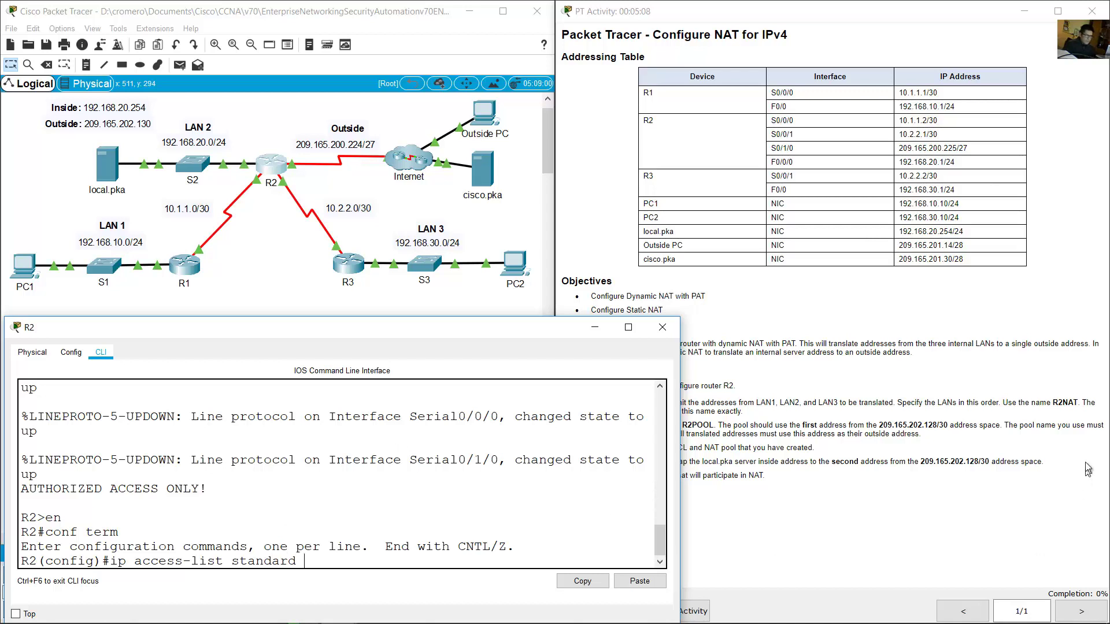
left_click(1078, 405)
double_click(1056, 403)
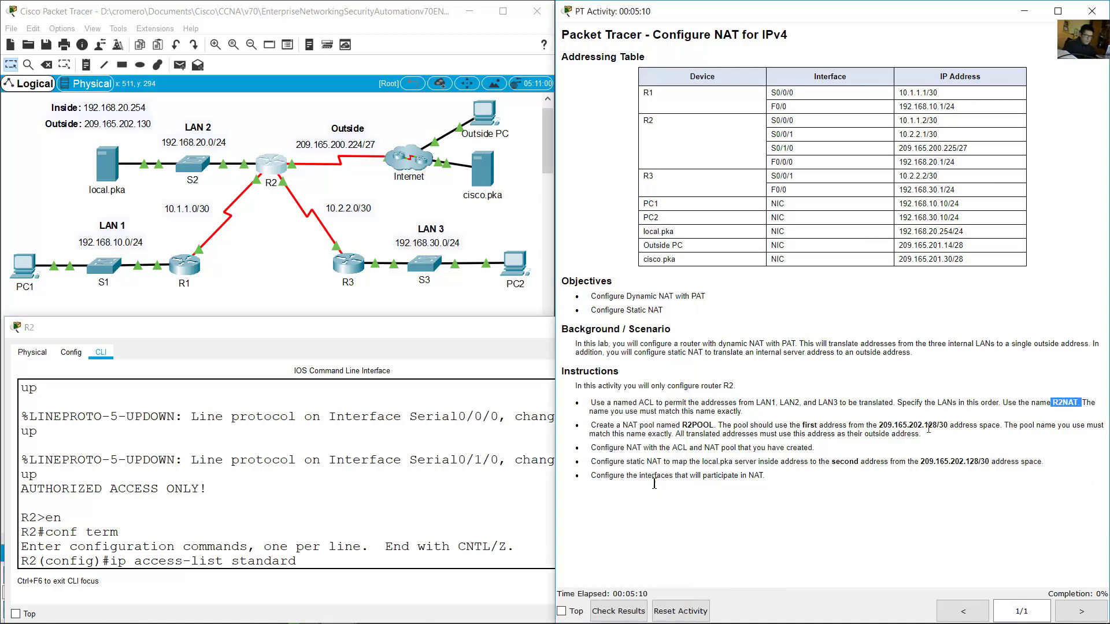
left_click(419, 565)
type("R2NAT")
key("Return")
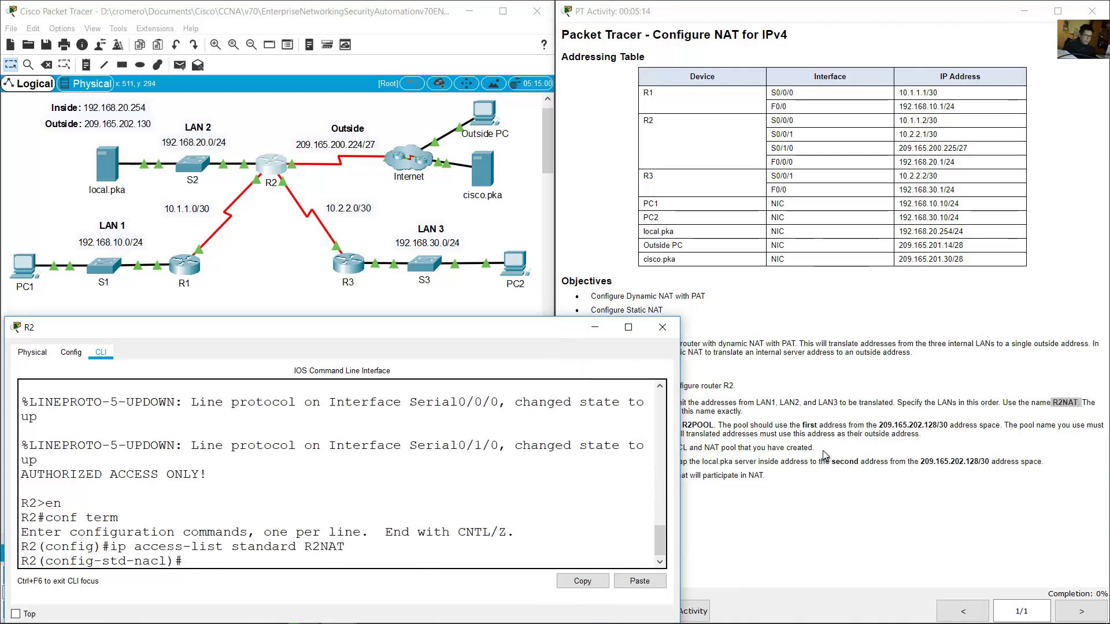
Step: Permit the LAN 1 network in the R2NAT access list with permit 192.168.10.0 0.0.0.255
left_click(706, 401)
left_click_drag(896, 404, 987, 405)
left_click_drag(755, 403, 835, 403)
left_click(283, 267)
left_click_drag(52, 215, 147, 276)
left_click(276, 171)
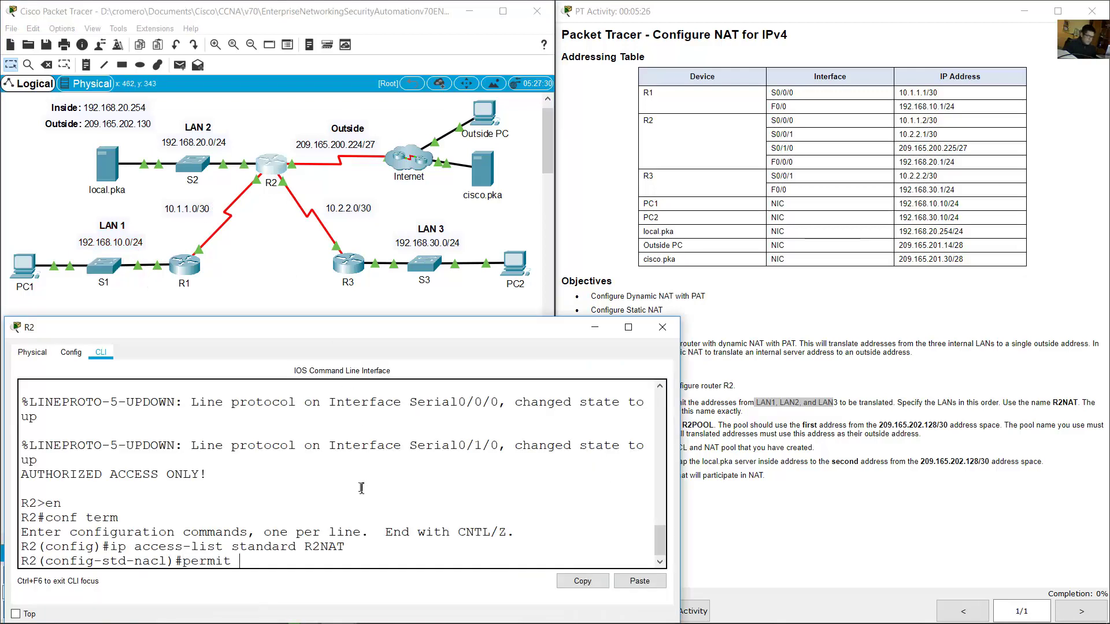
type("168.10.0 0")
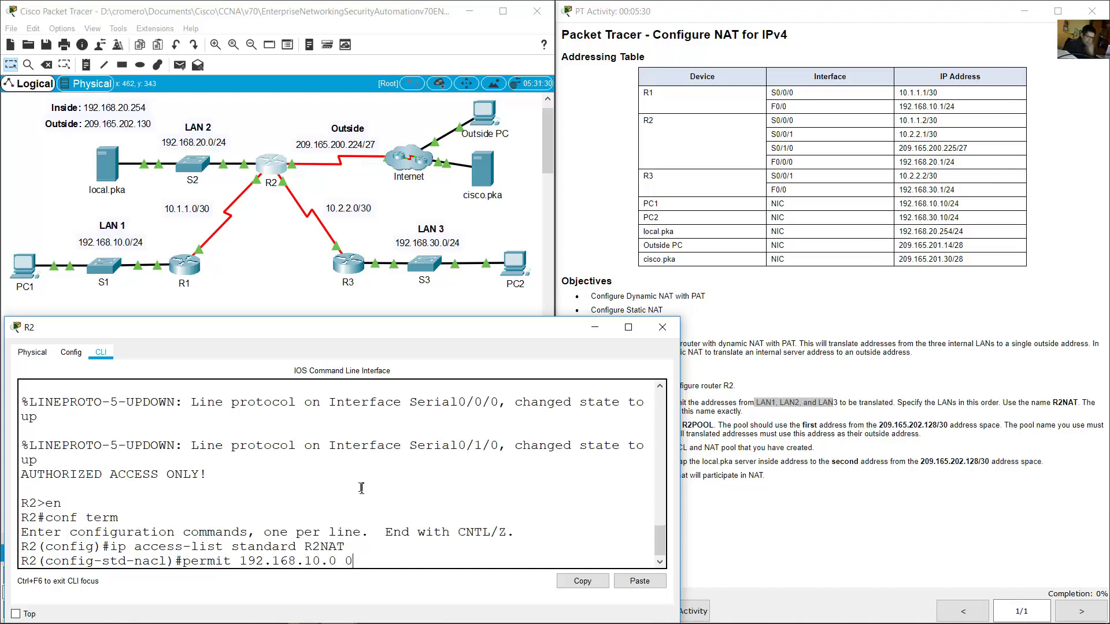
type(".0.0.255")
key("Return")
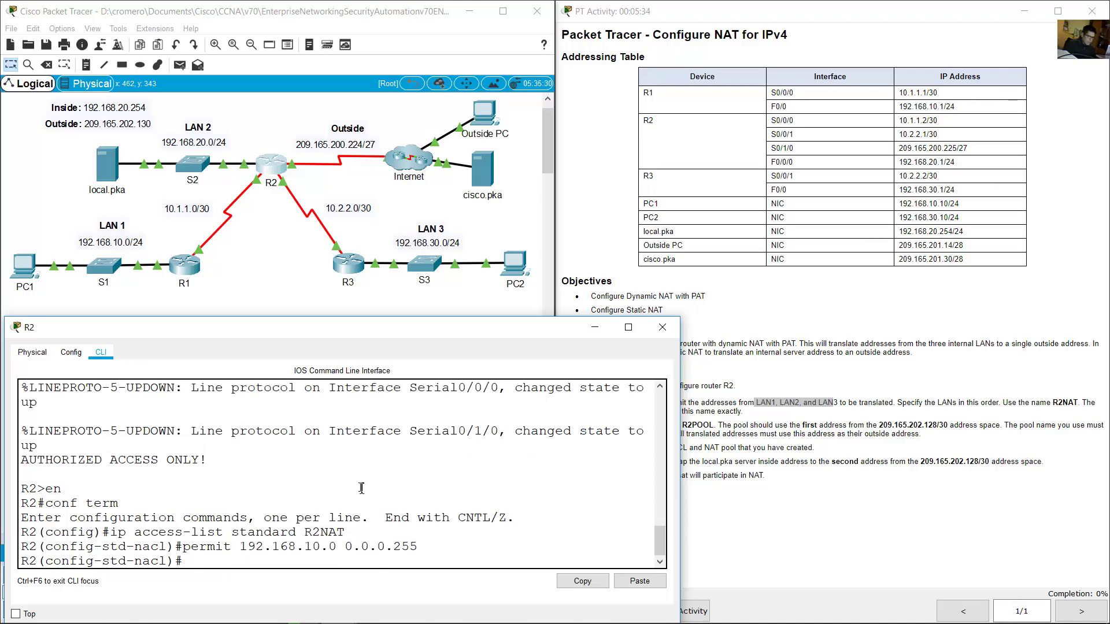
Step: Permit the LAN 2 network in the R2NAT access list with permit 192.168.20.0 0.0.0.255
left_click(256, 228)
left_click_drag(234, 106, 116, 178)
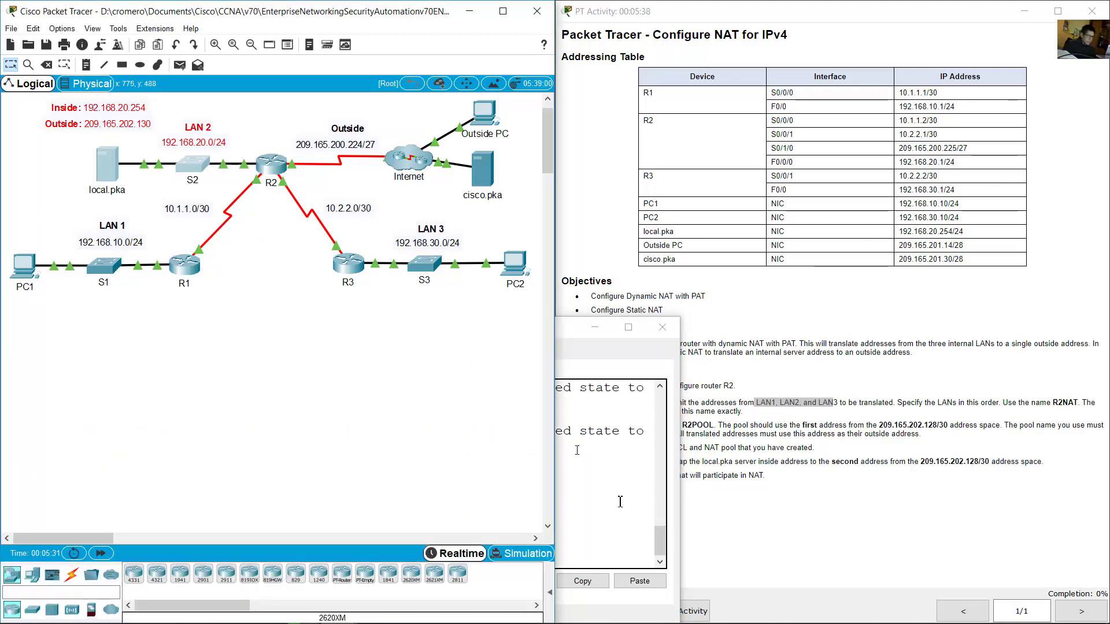
left_click(645, 536)
key("Up")
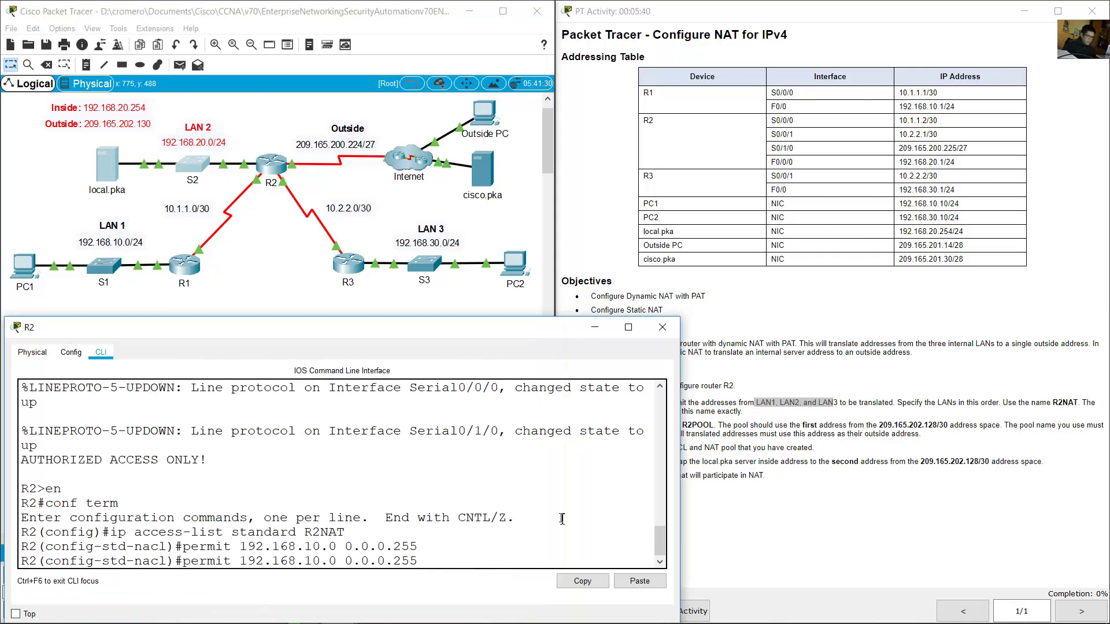
key("BackSpace")
type("2")
key("Return")
Step: Permit the LAN 3 network in the R2NAT access list with permit 192.168.30.0 0.0.0.255
left_click(484, 233)
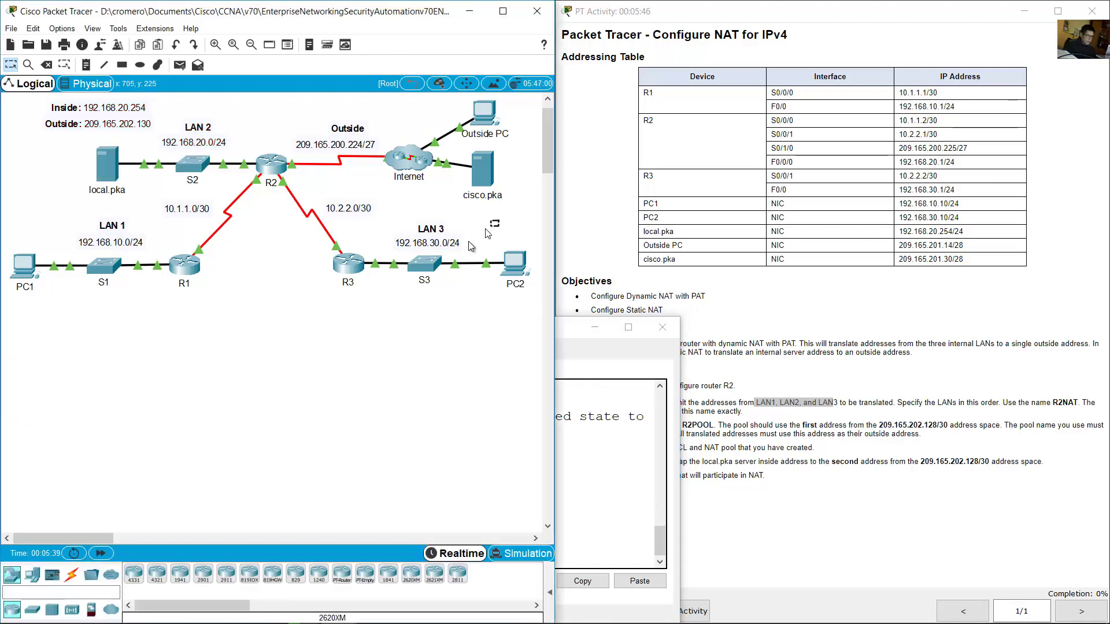
left_click_drag(498, 221, 408, 295)
left_click(424, 245)
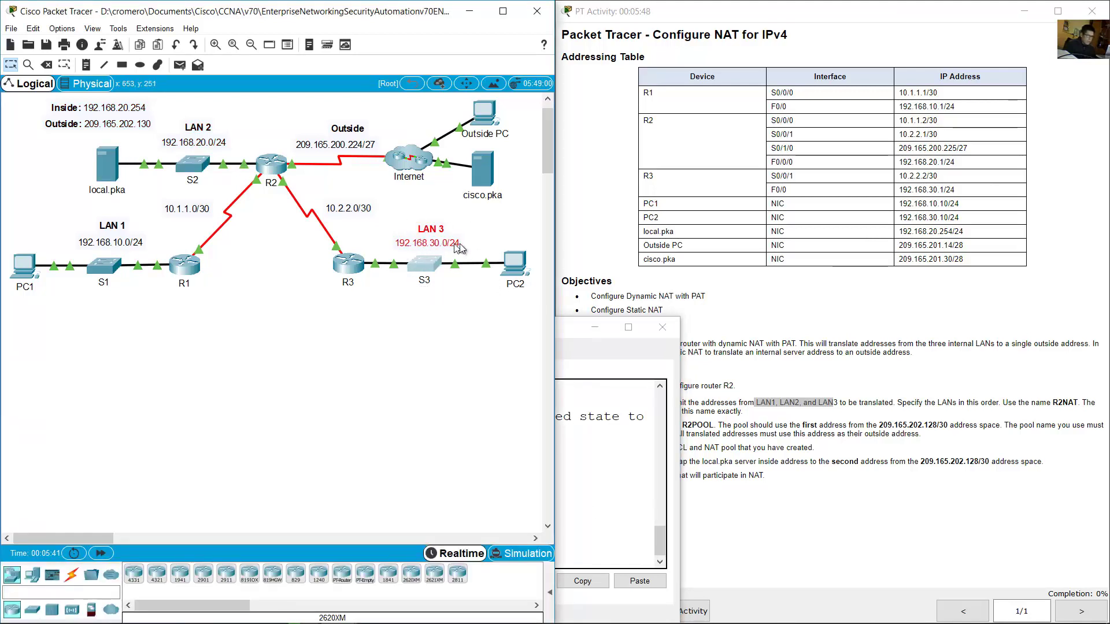
left_click(628, 445)
key("Up")
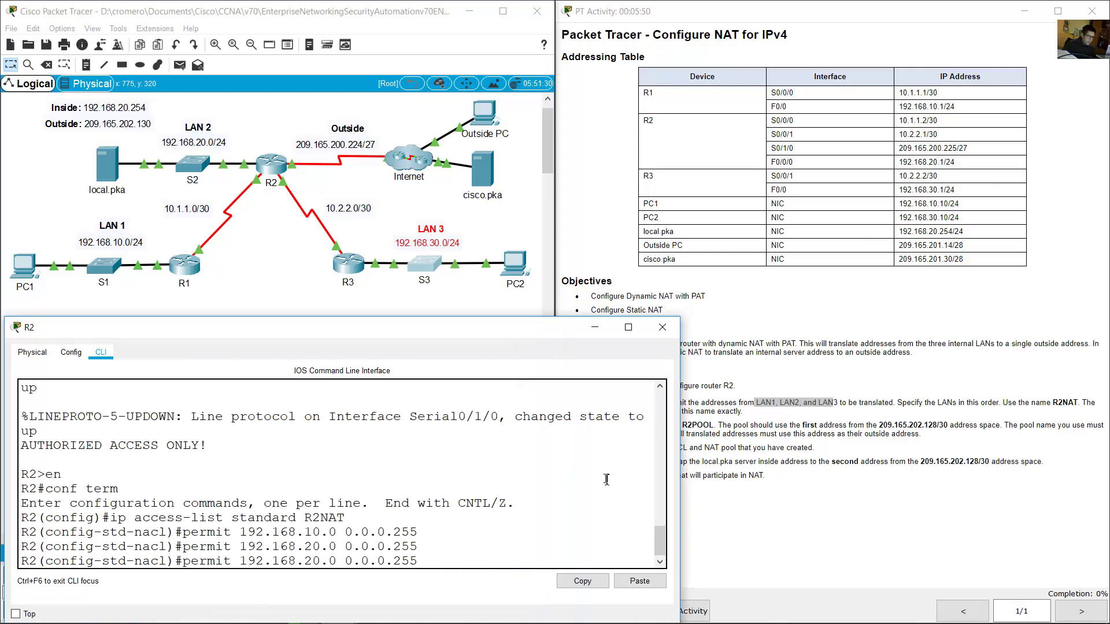
key("Left")
key("Left")
key("Left")
key("Left")
key("Left")
key("Left")
key("Left")
key("Left")
key("Left")
key("Left")
key("Left")
key("Left")
key("Left")
key("BackSpace")
type("3")
key("Return")
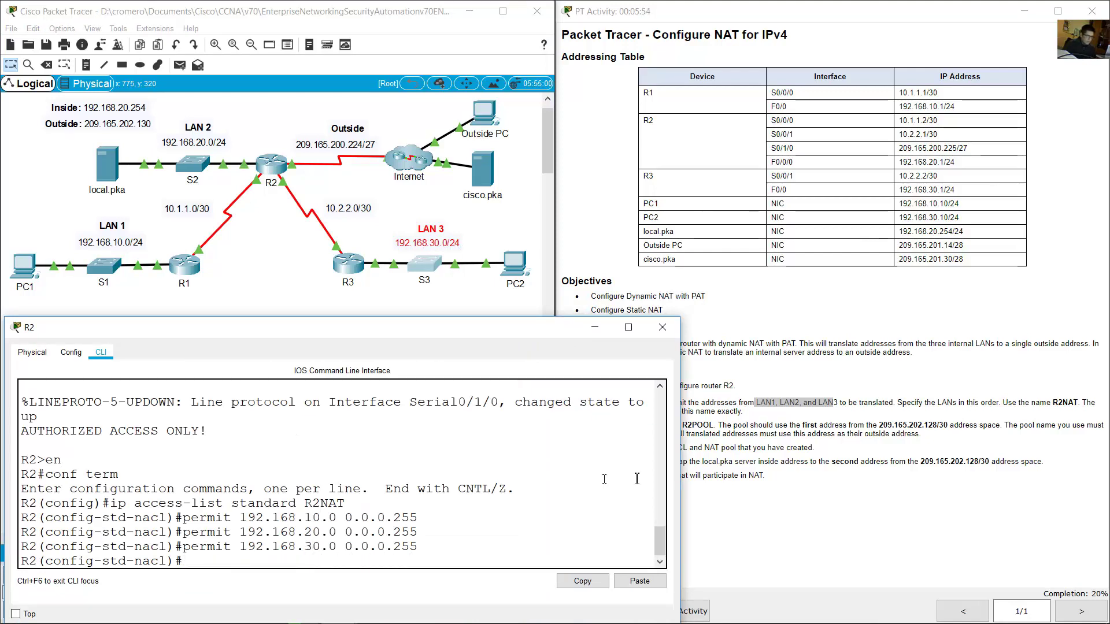
Step: Check the NAT pool instruction and return R2 to global configuration mode with exit
left_click(864, 393)
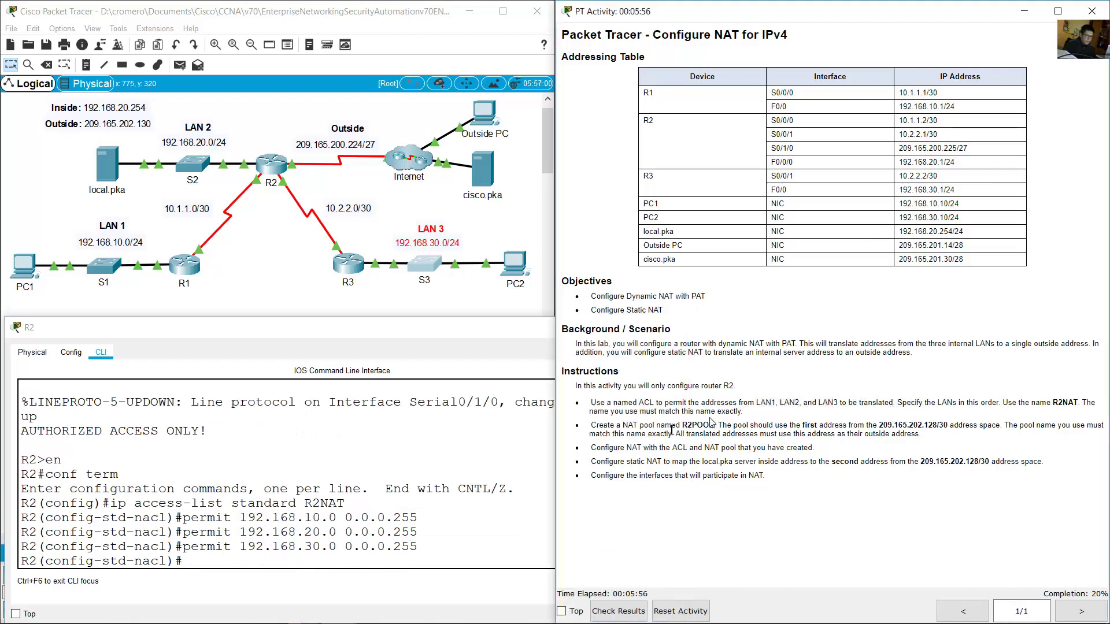
left_click_drag(593, 426, 715, 426)
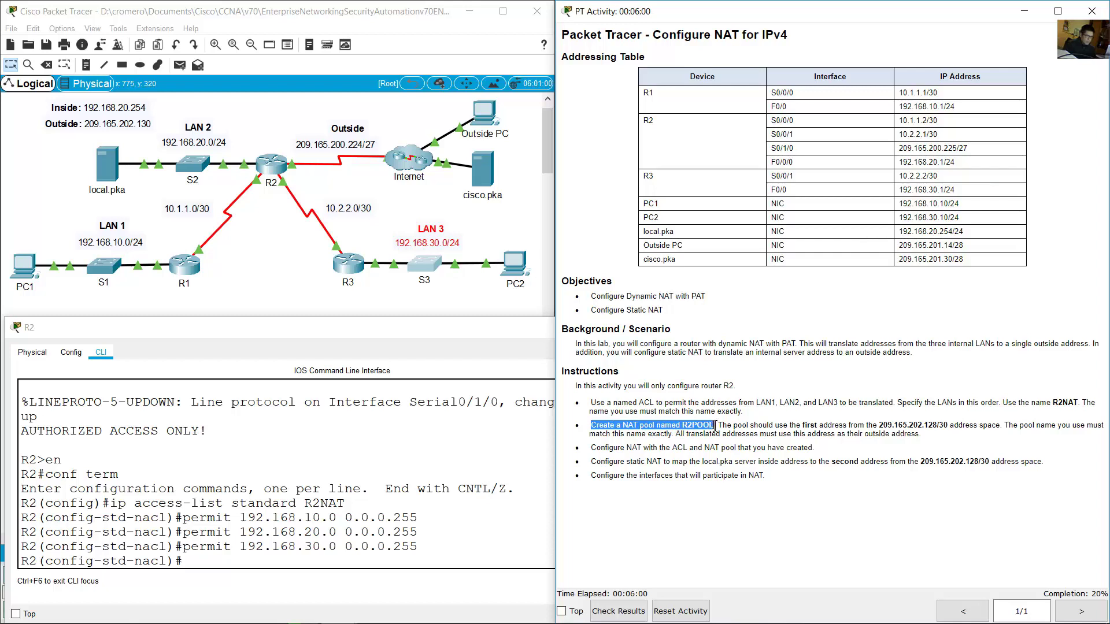
left_click(748, 425)
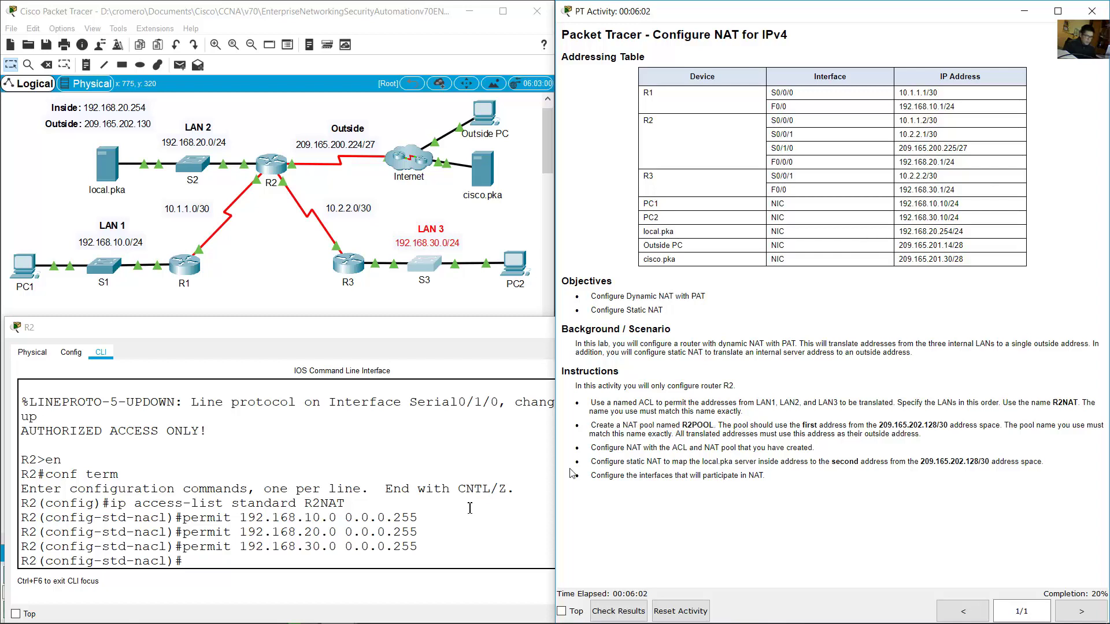
left_click(324, 563)
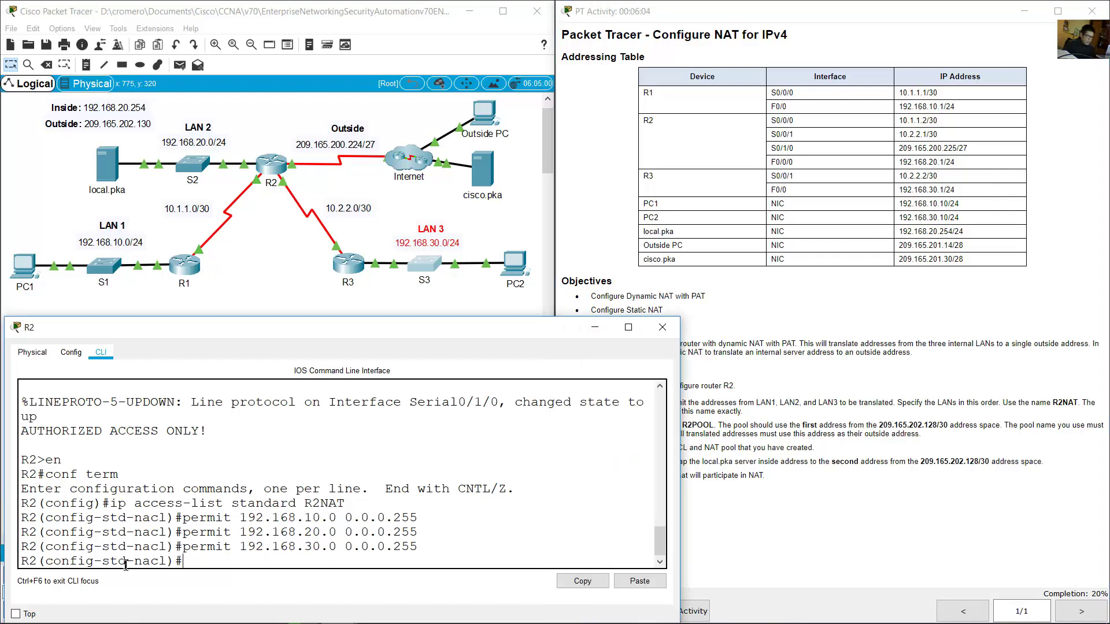
left_click_drag(107, 560, 191, 561)
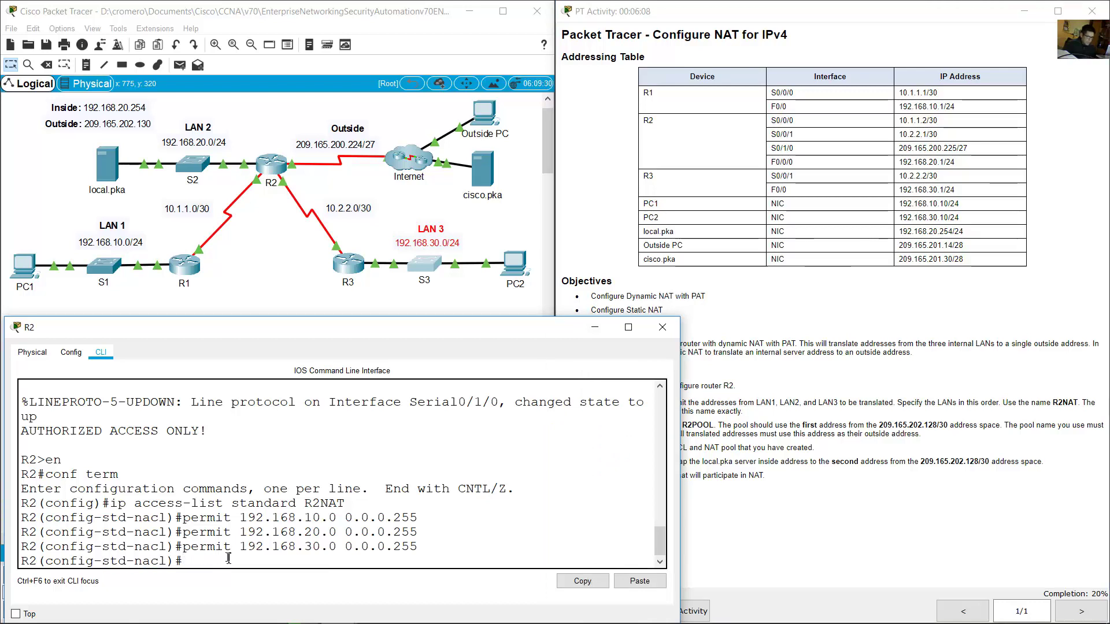
key("Return")
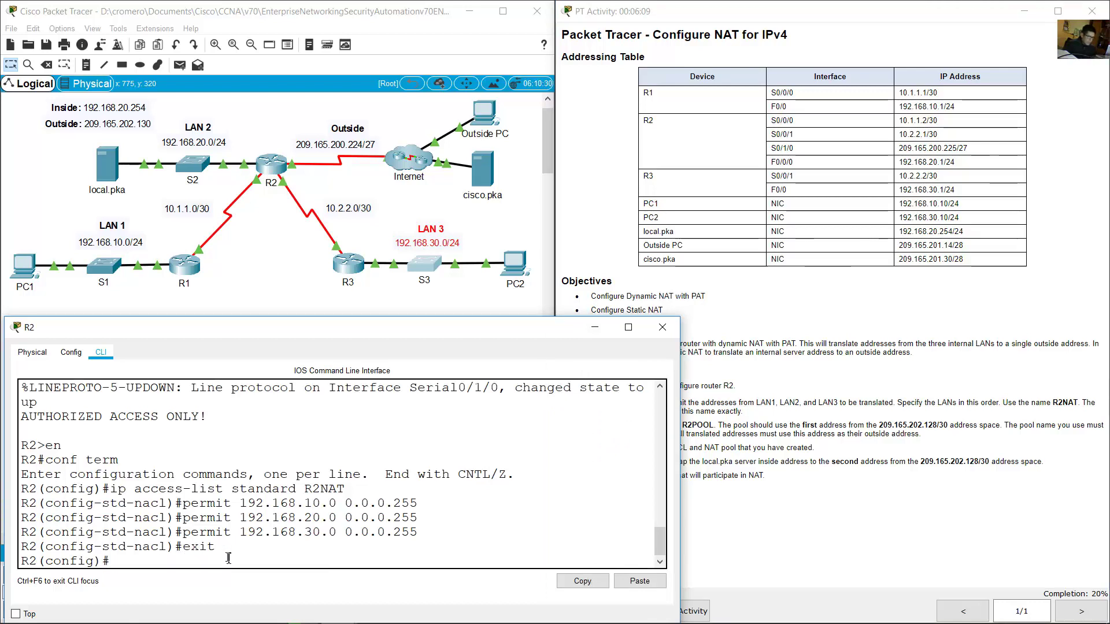
triple_click(114, 566)
Step: Begin the NAT pool command on R2 with ip nat pool R2POOL, using the pool name from the instructions
left_click(936, 461)
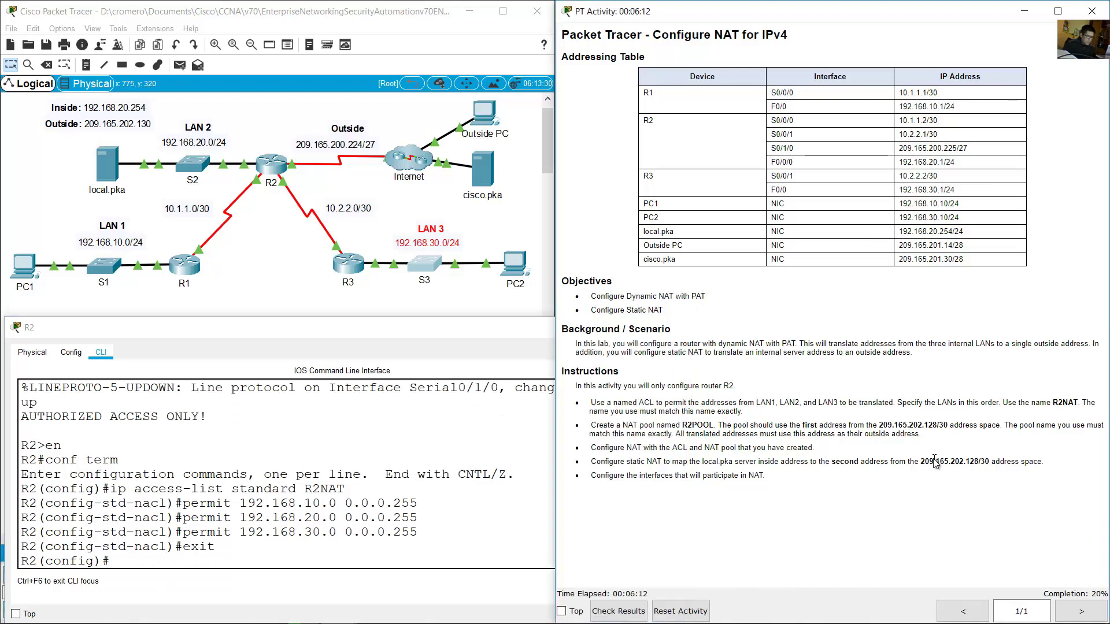
left_click_drag(610, 427, 712, 426)
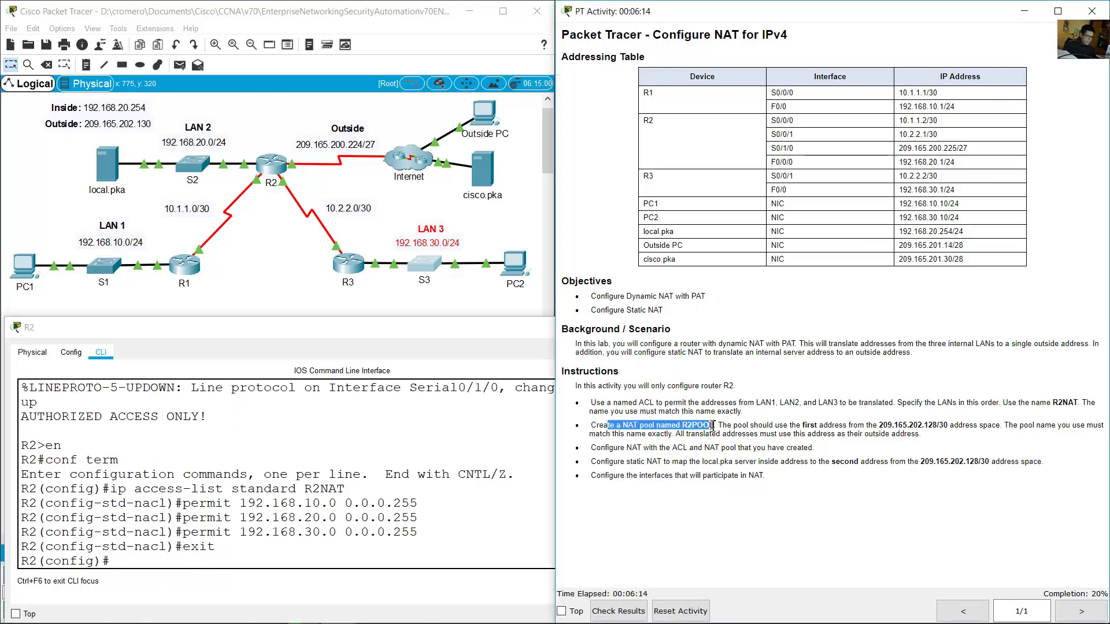
left_click(402, 559)
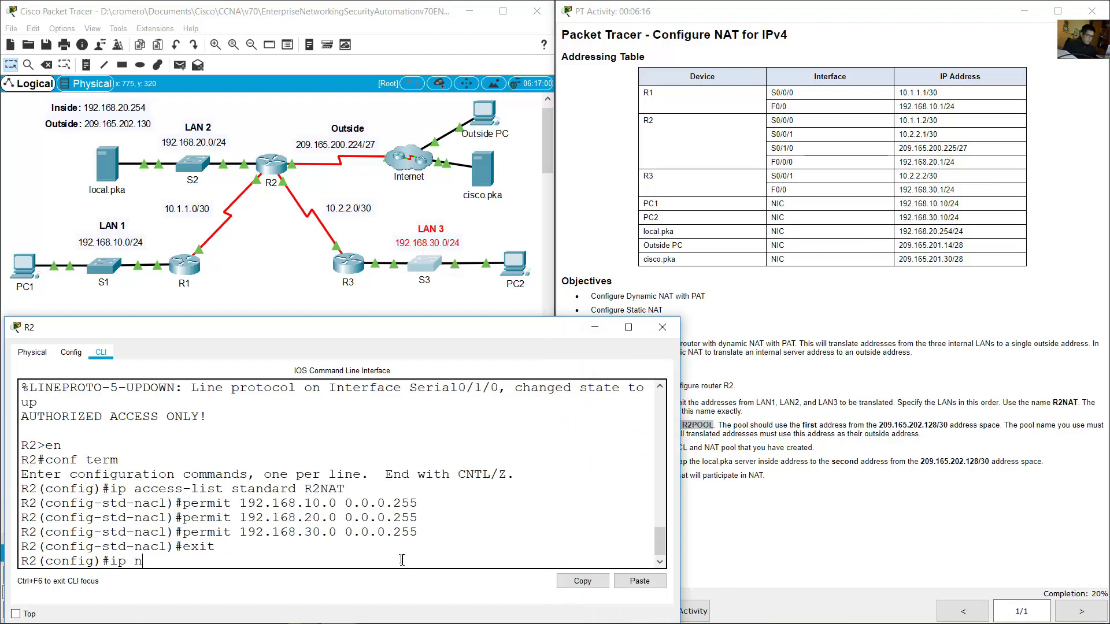
type("ip nat pool")
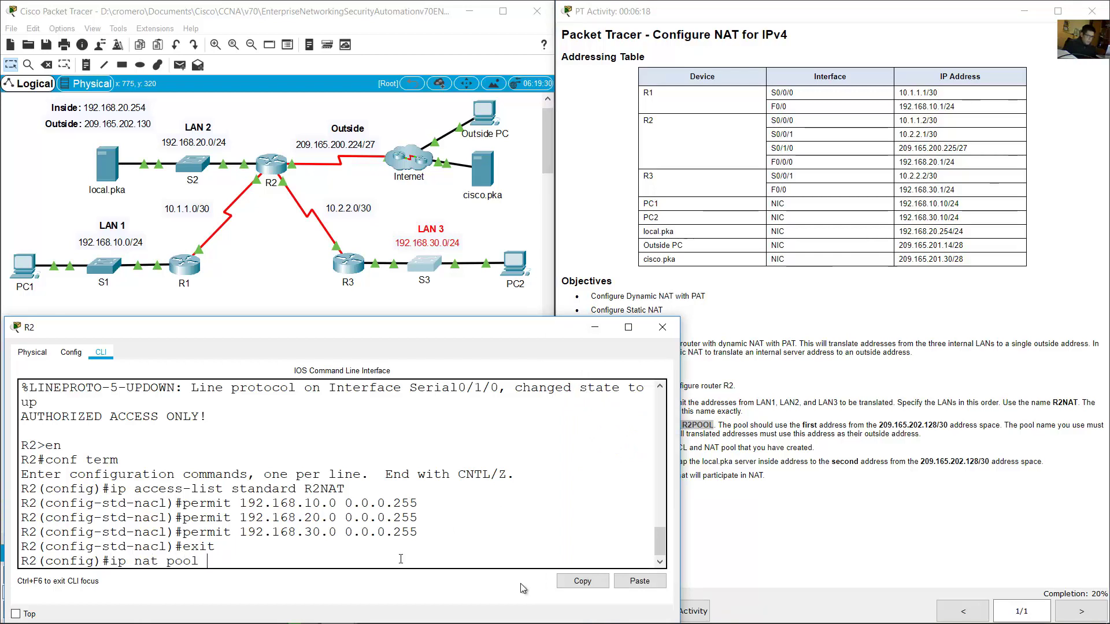
left_click(810, 464)
double_click(701, 424)
left_click(431, 561)
type("R2POOL")
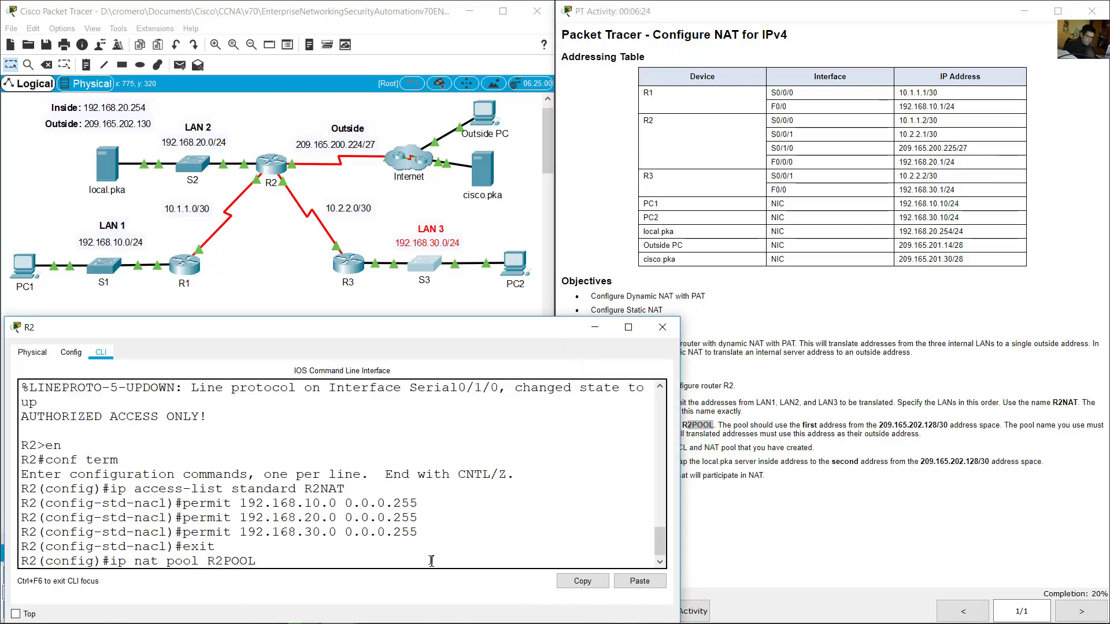
Step: Add 209.165.202.129, the first address of the 209.165.202.128/30 space, as the start address in the R2POOL command
left_click(789, 414)
left_click_drag(722, 426, 919, 426)
left_click_drag(928, 426, 999, 427)
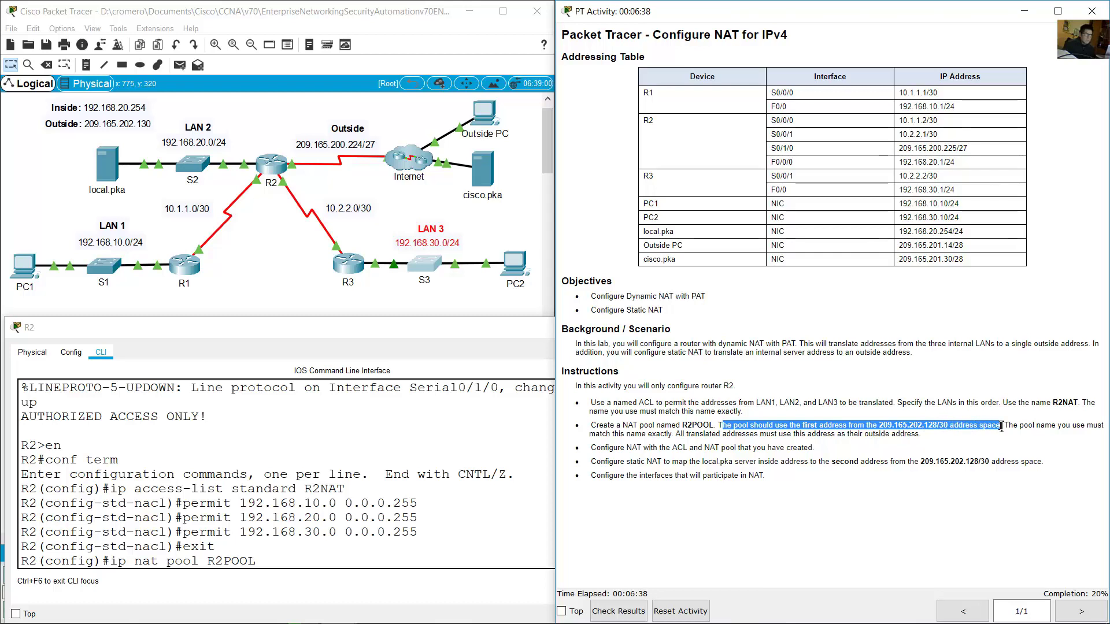
left_click(952, 436)
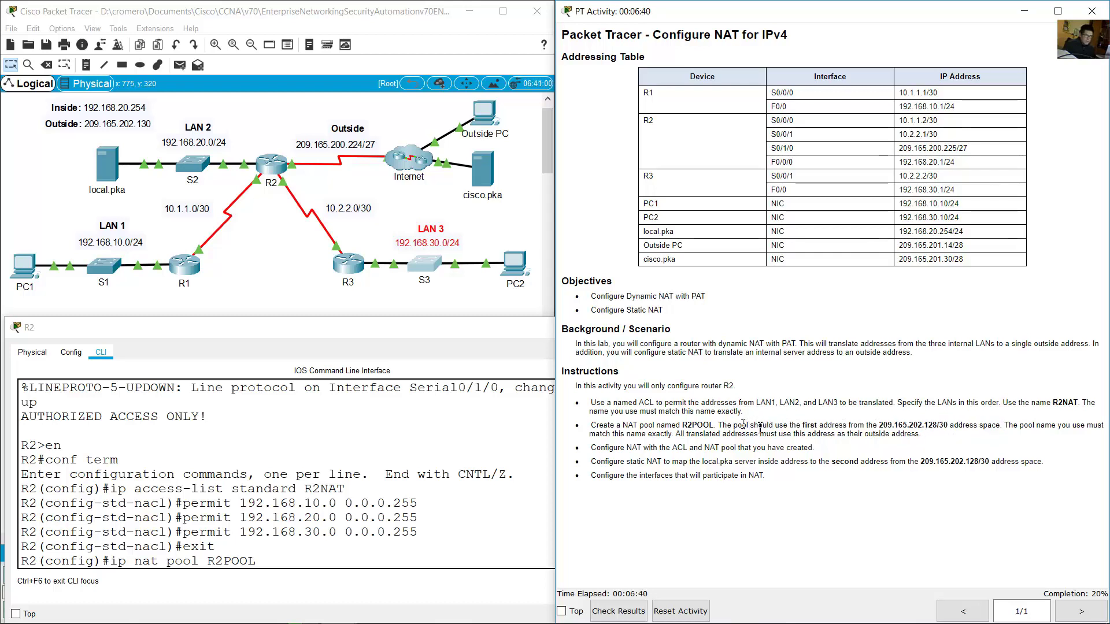
left_click_drag(797, 426, 849, 428)
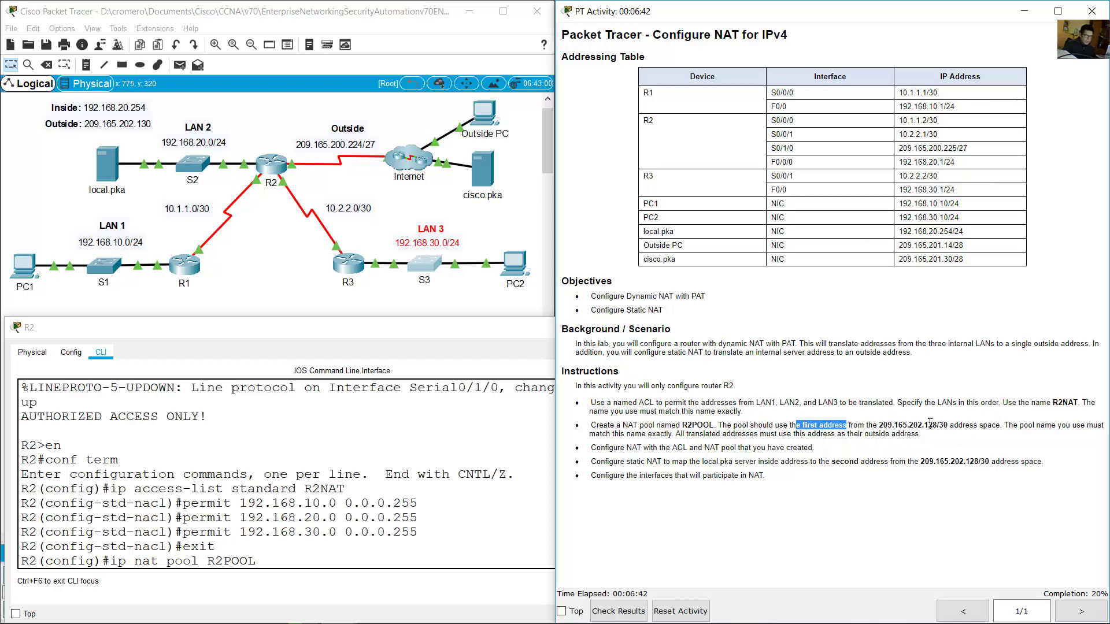
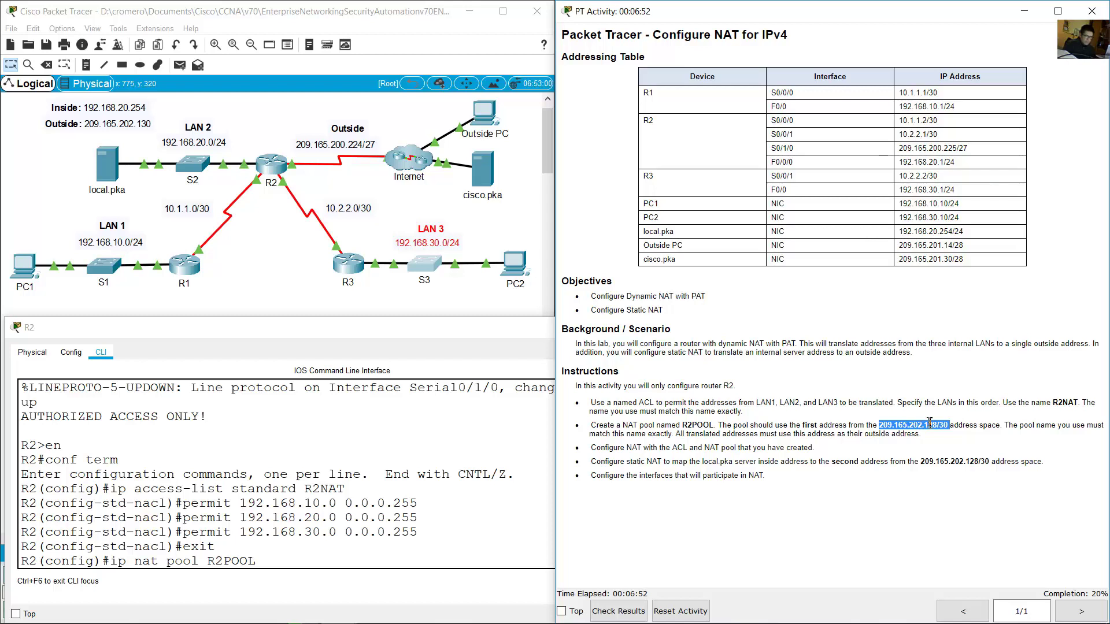
left_click(844, 425)
left_click_drag(769, 426, 835, 428)
left_click(341, 560)
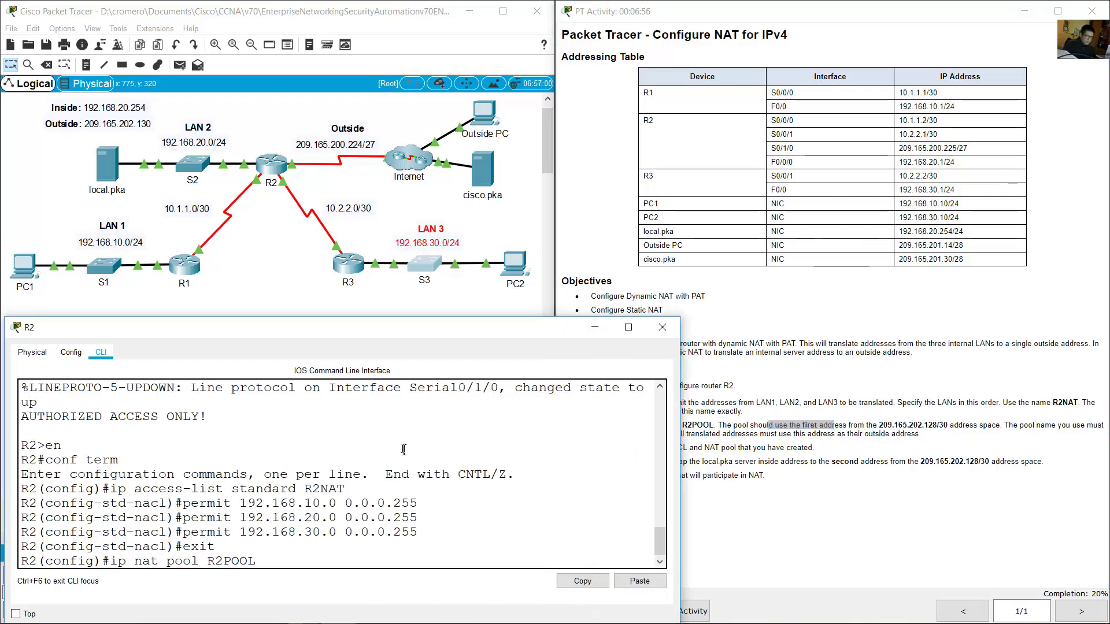
type("09.165.202.129")
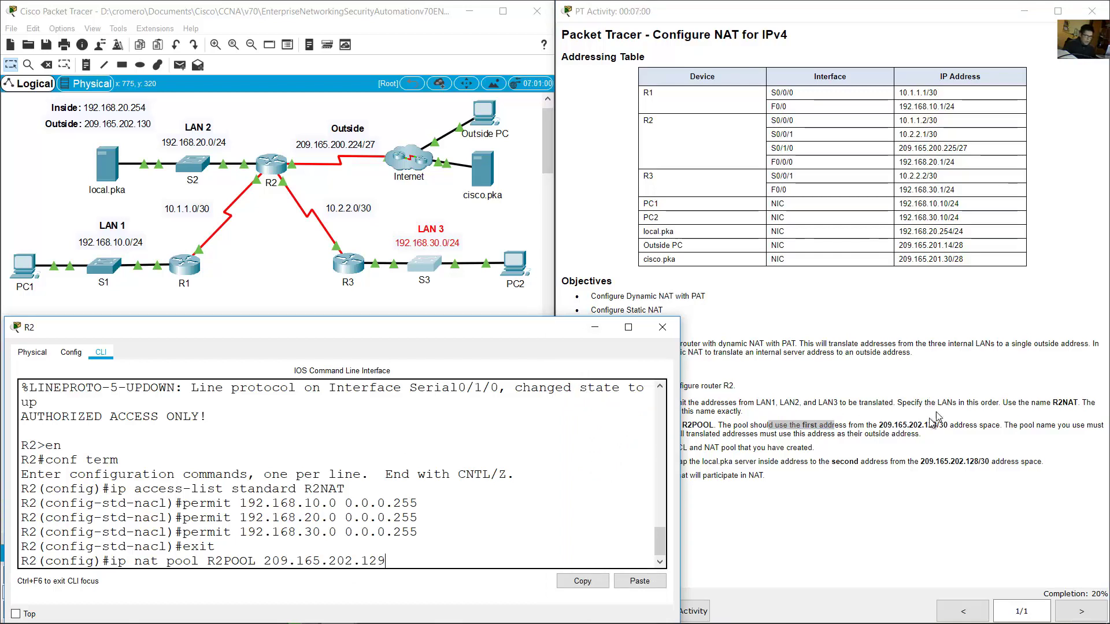
Step: Add 209.165.202.129 as the end address in the R2POOL command so the pool holds a single address
left_click(887, 431)
left_click_drag(910, 426, 950, 426)
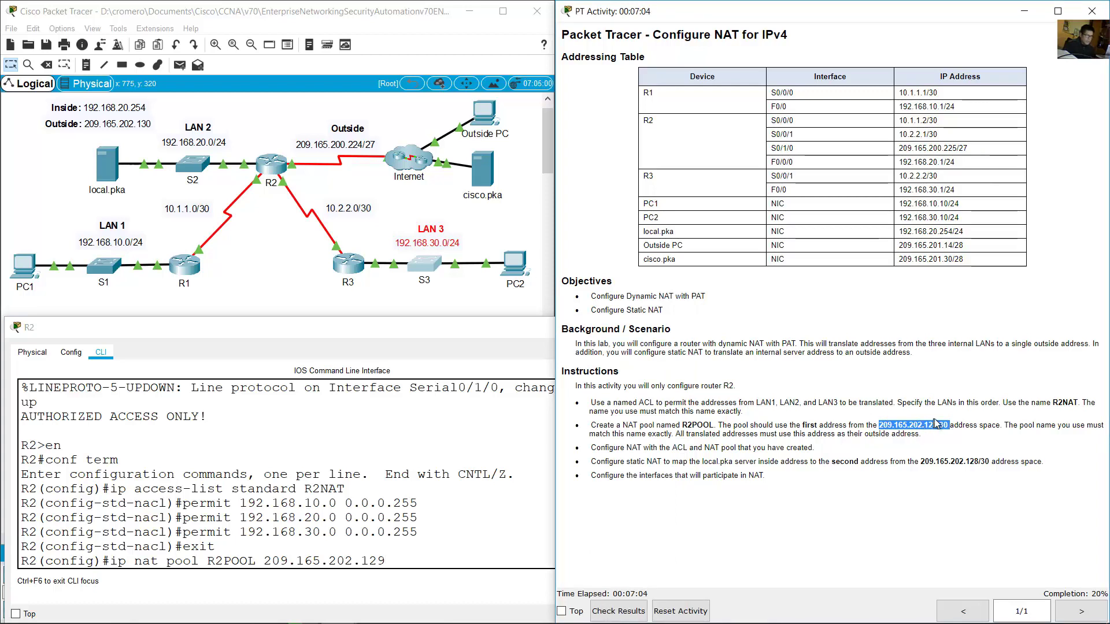
left_click(366, 563)
double_click(370, 561)
left_click(370, 561)
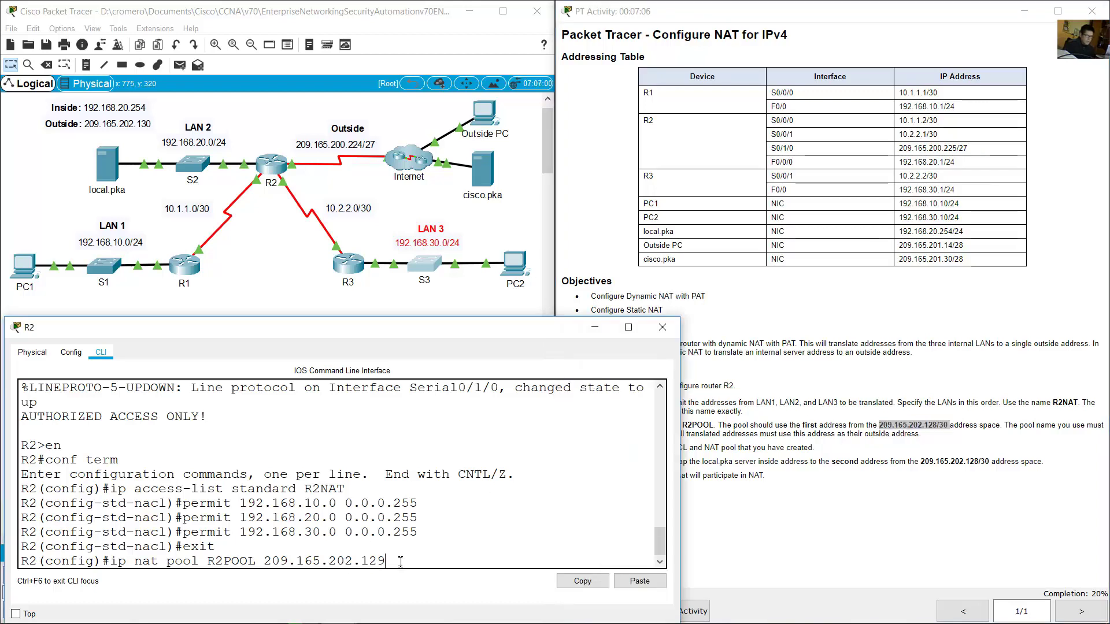
double_click(367, 561)
left_click(367, 560)
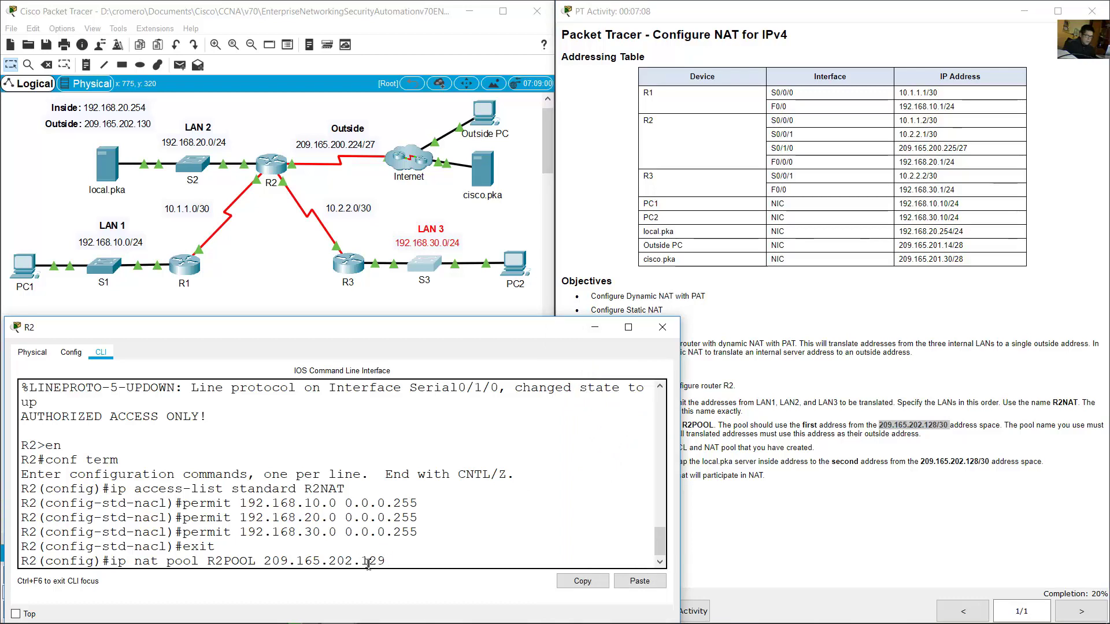
double_click(368, 560)
left_click(392, 561)
left_click_drag(268, 561, 387, 562)
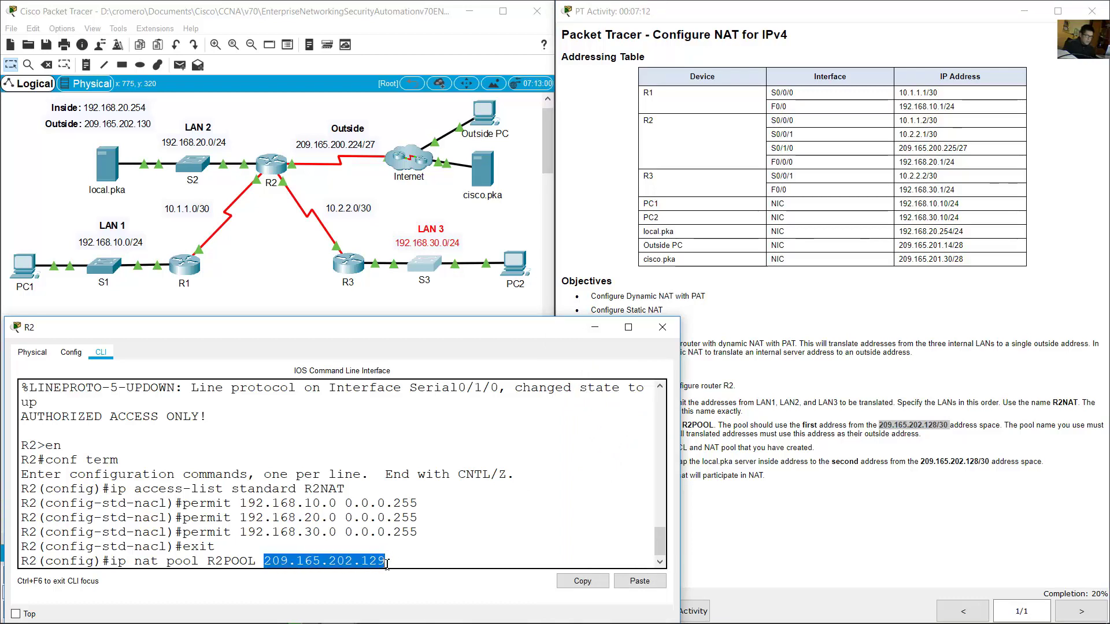
left_click(402, 562)
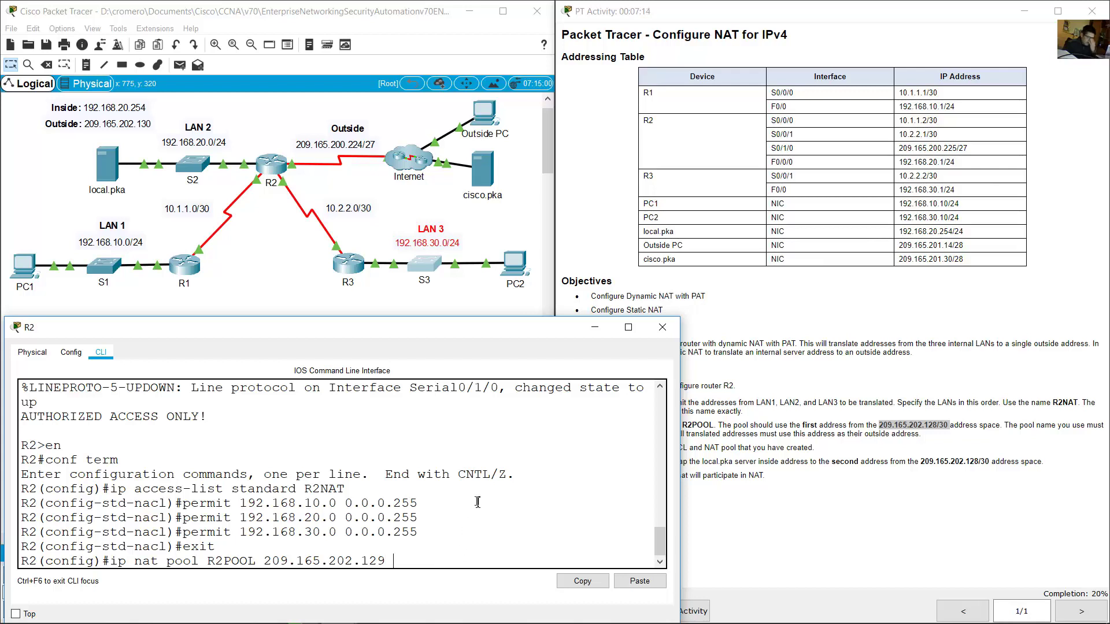
type("209.165.202.129")
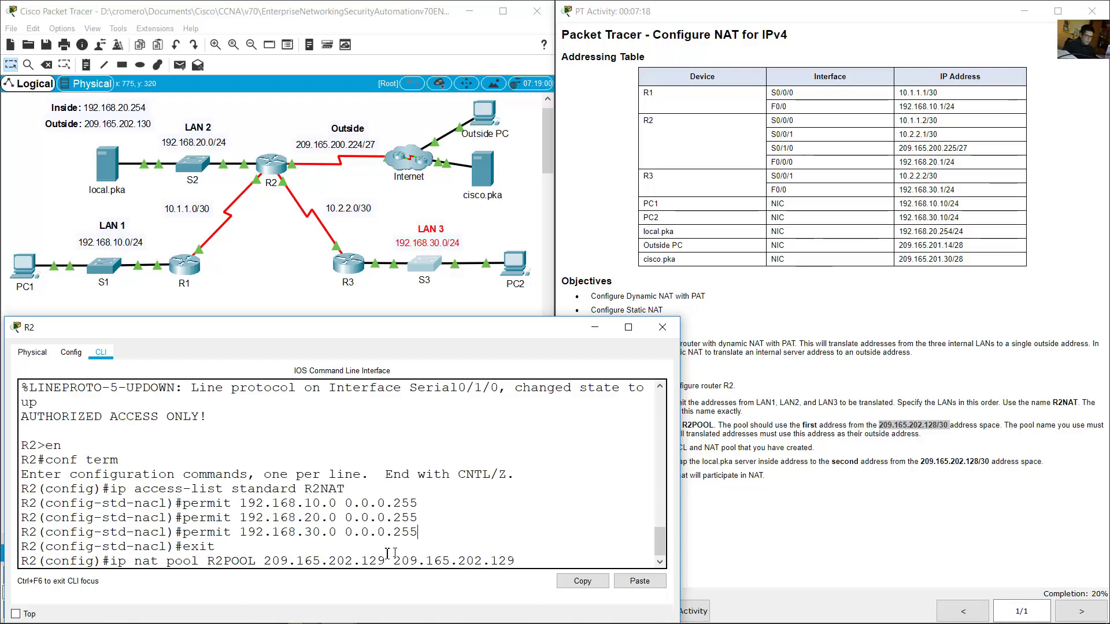
Step: Complete the R2POOL command with netmask 255.255.255.252 for the /30 space and run it
left_click_drag(361, 560, 393, 561)
left_click_drag(482, 561, 518, 560)
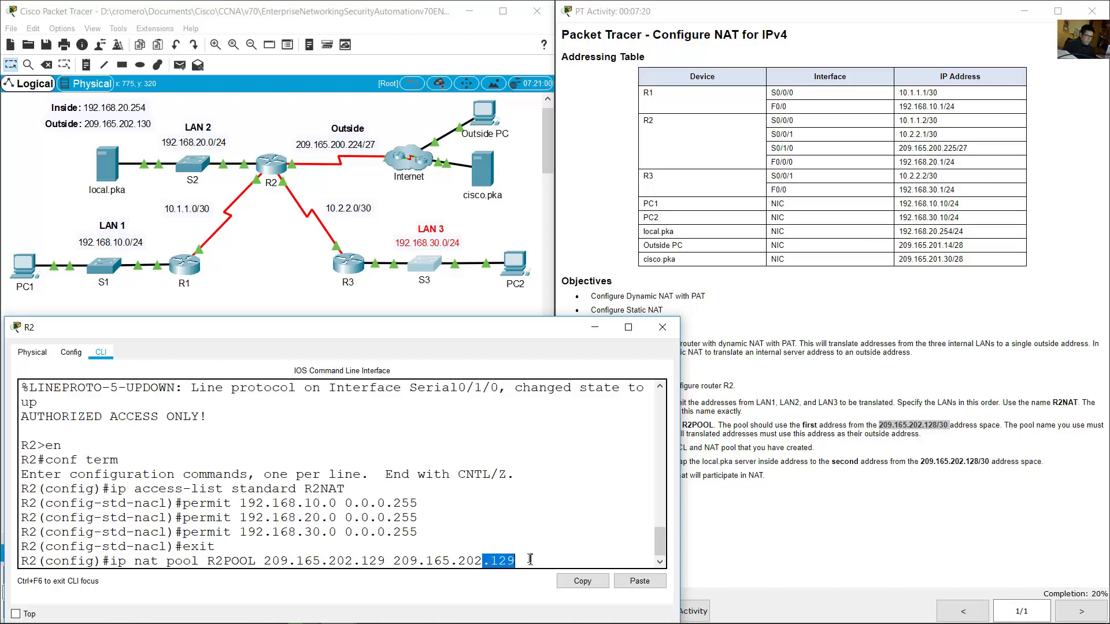
left_click(530, 560)
left_click_drag(680, 506, 784, 505)
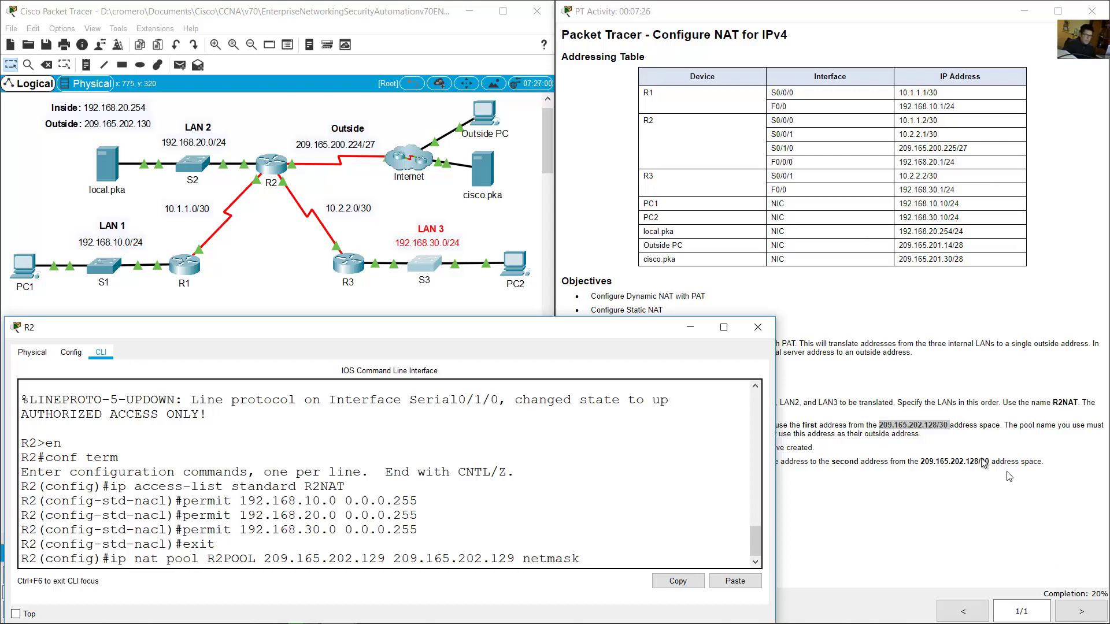
left_click(946, 428)
double_click(942, 426)
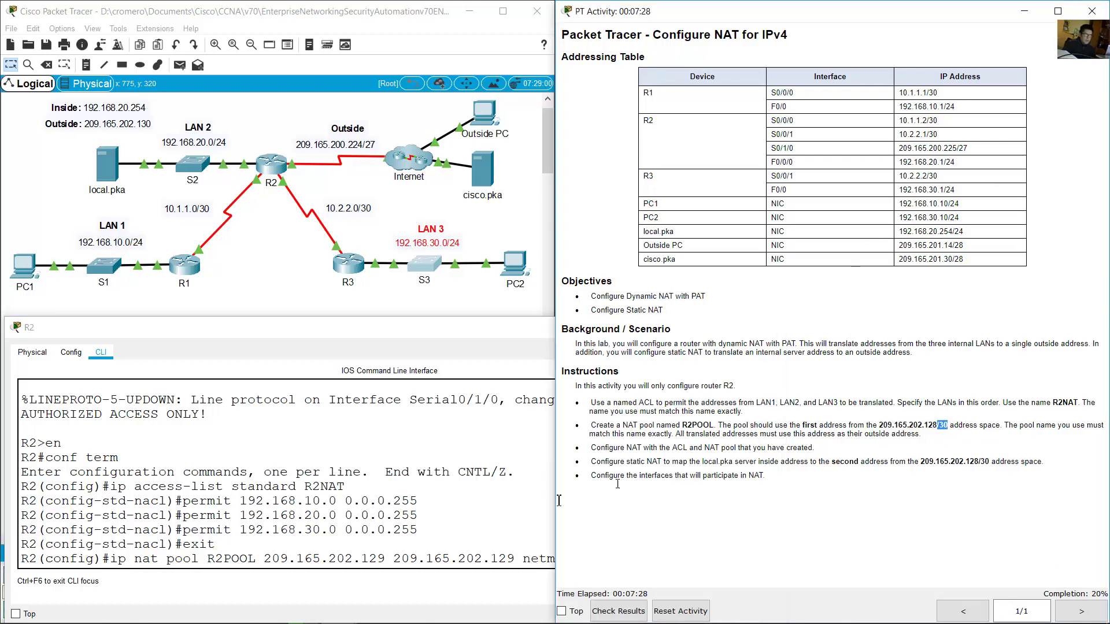
left_click(486, 527)
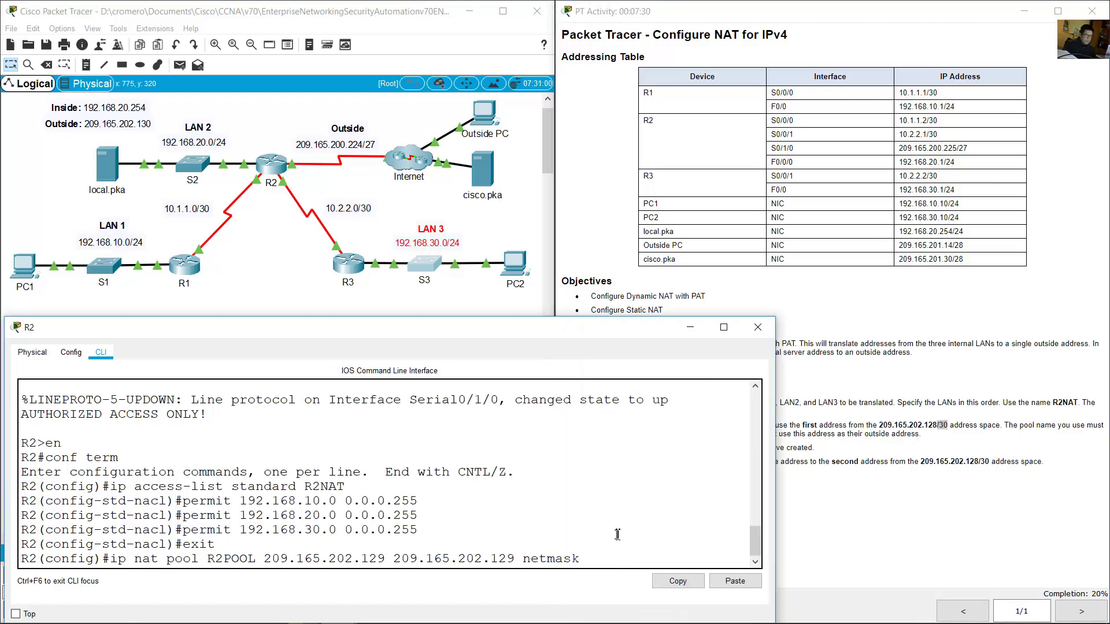
type("55.255.255.25")
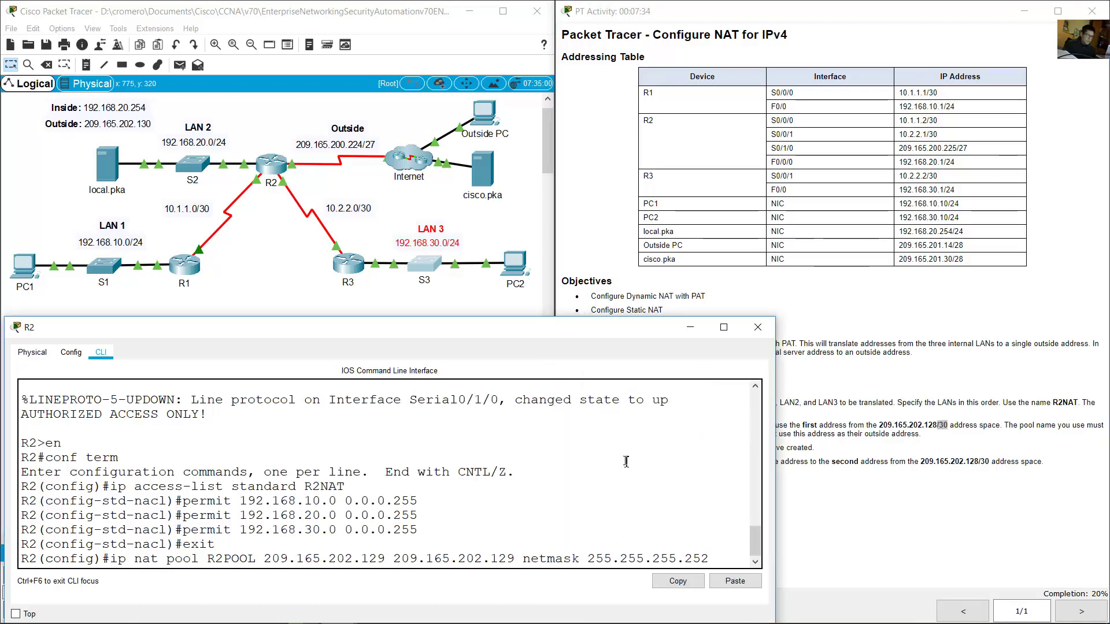
type("2")
key("Return")
Step: Check the R2POOL name and the address range in the pool command against the NAT pool instruction
left_click(1048, 440)
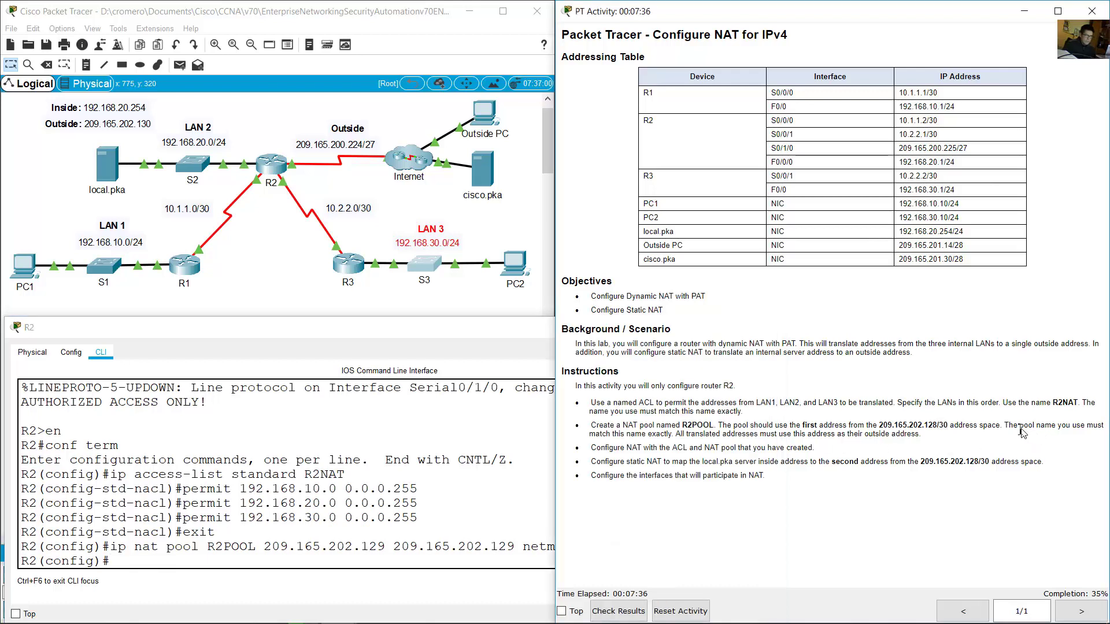
left_click_drag(1036, 429, 674, 433)
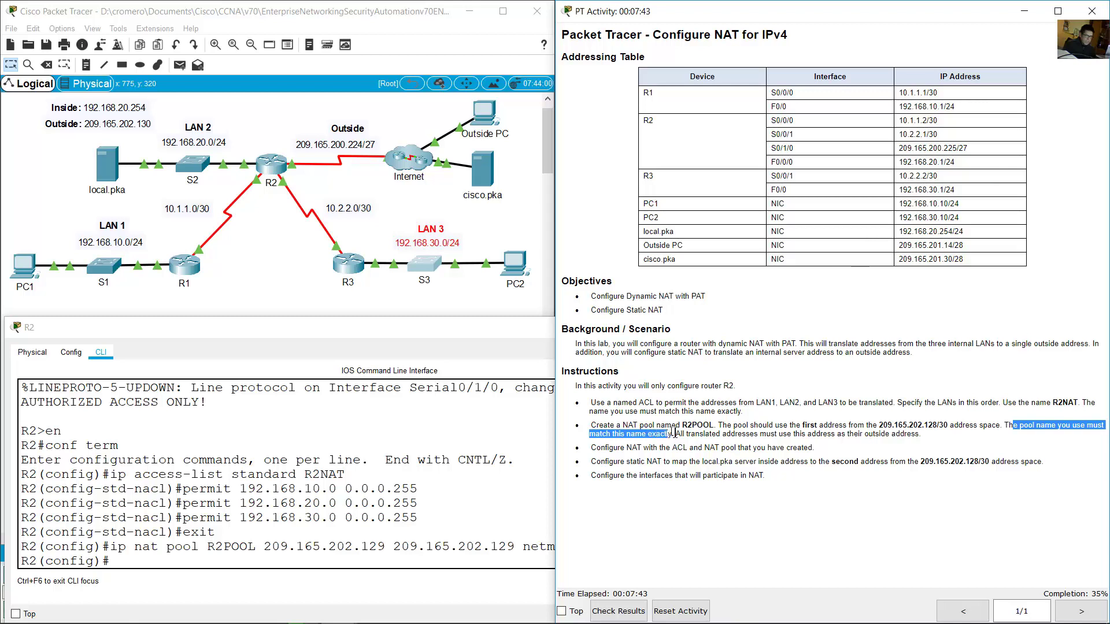
left_click(675, 432)
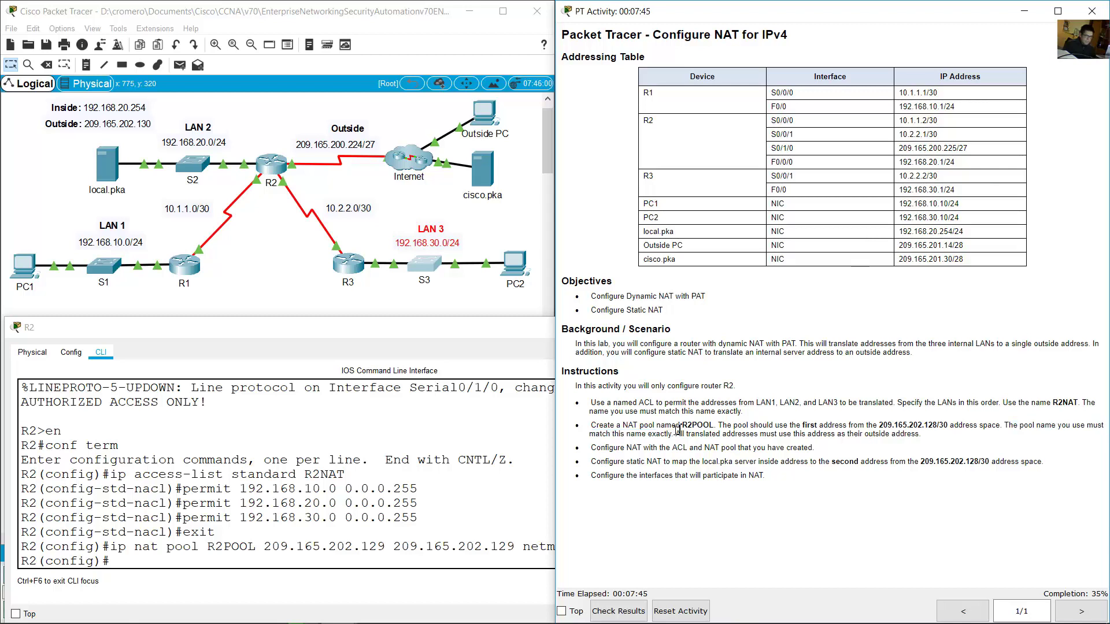
double_click(684, 426)
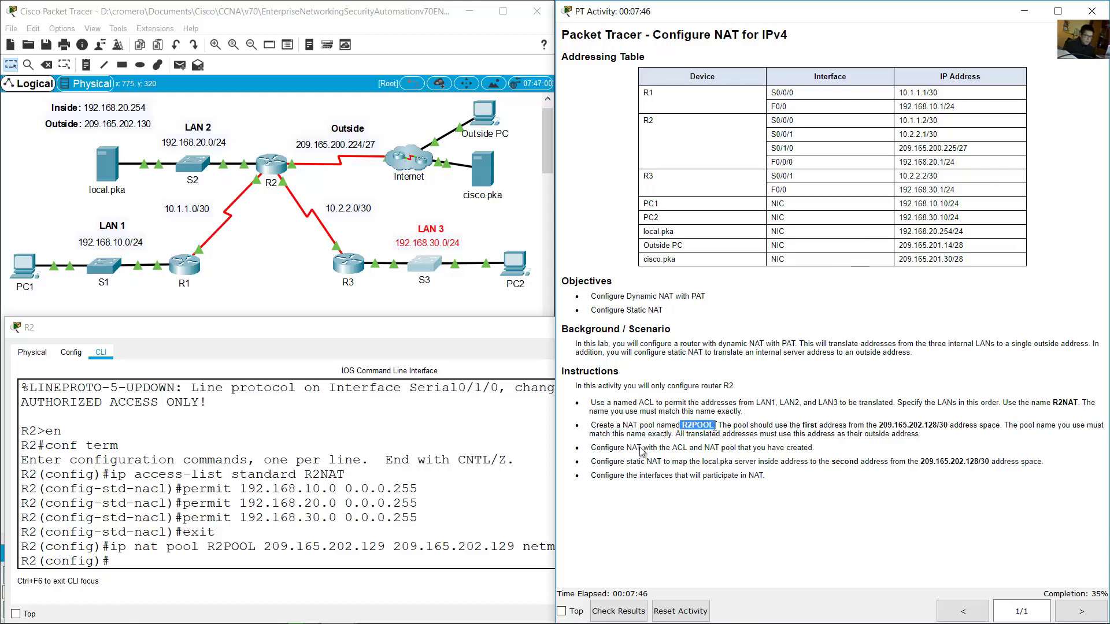
double_click(230, 546)
left_click(774, 446)
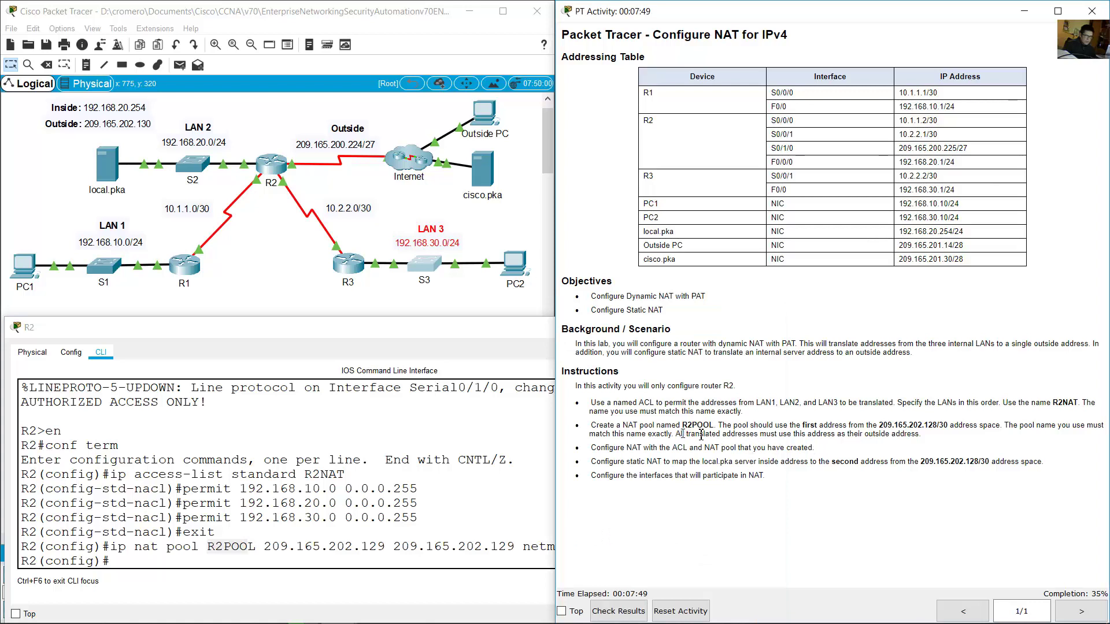
left_click_drag(702, 434, 860, 437)
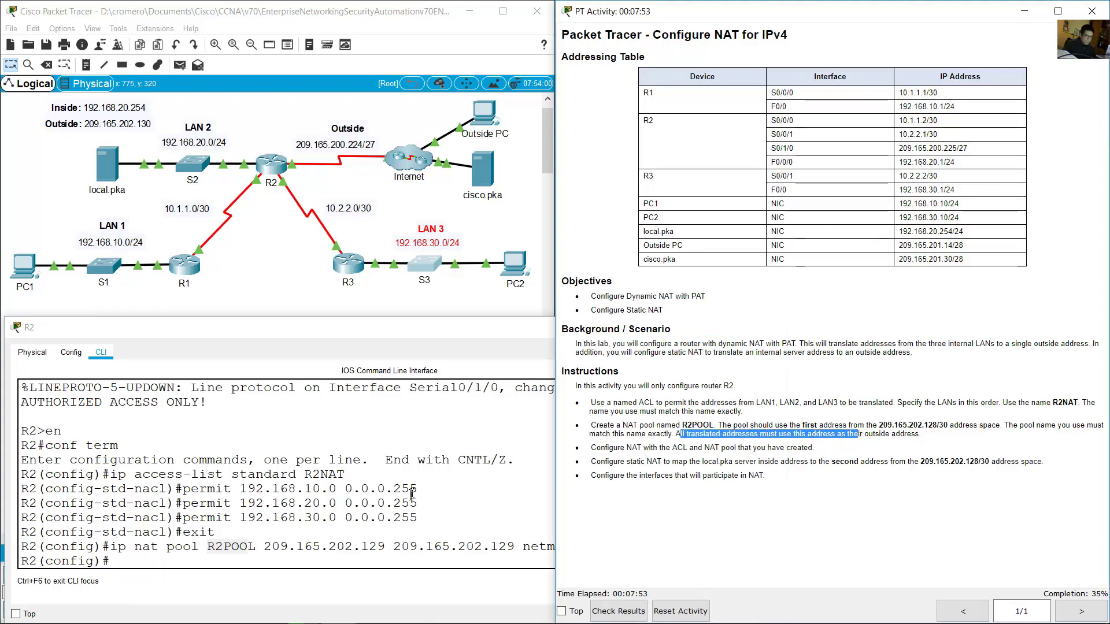
left_click(305, 537)
left_click_drag(272, 546, 514, 546)
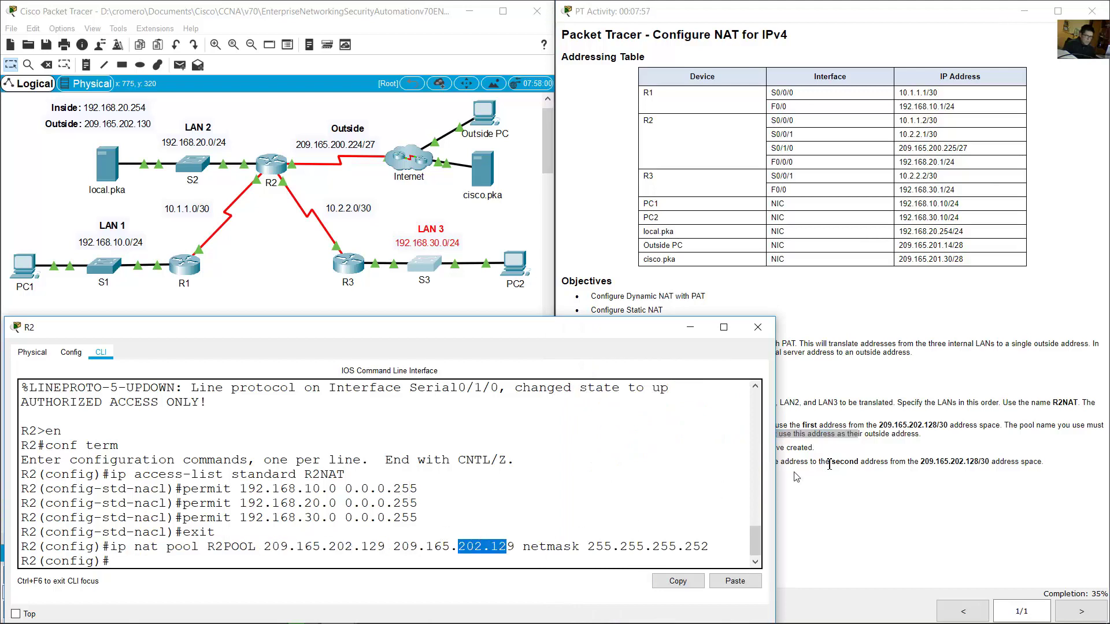
Step: Read the instruction on configuring NAT with the ACL and pool, and review the R2NAT and R2POOL commands already entered on R2
left_click(787, 451)
left_click_drag(591, 448, 821, 449)
left_click(440, 480)
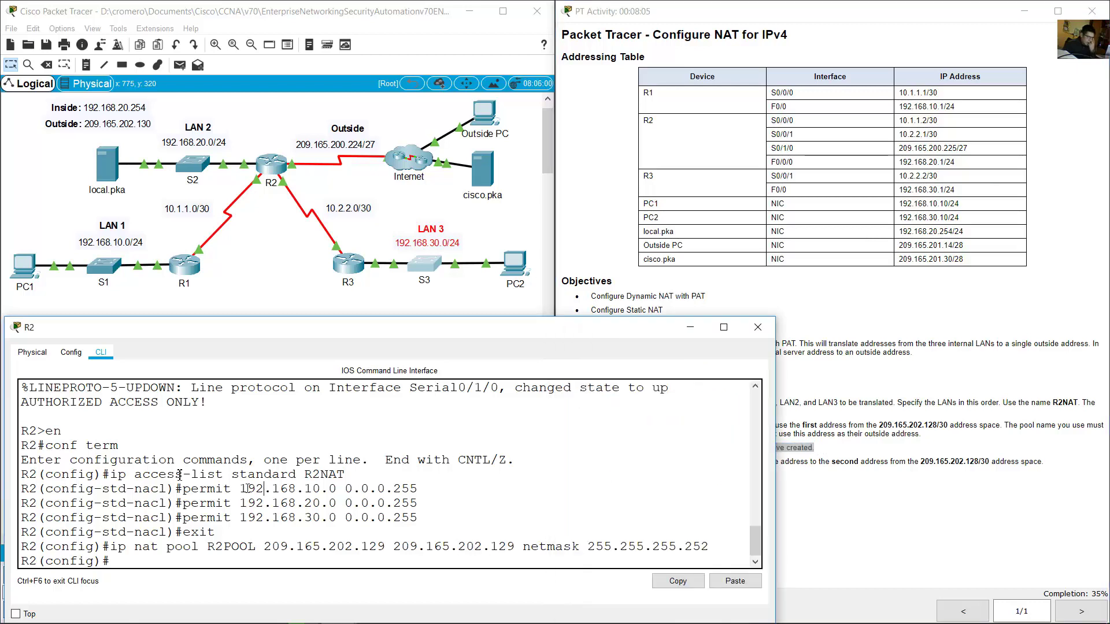
left_click_drag(134, 474, 453, 529)
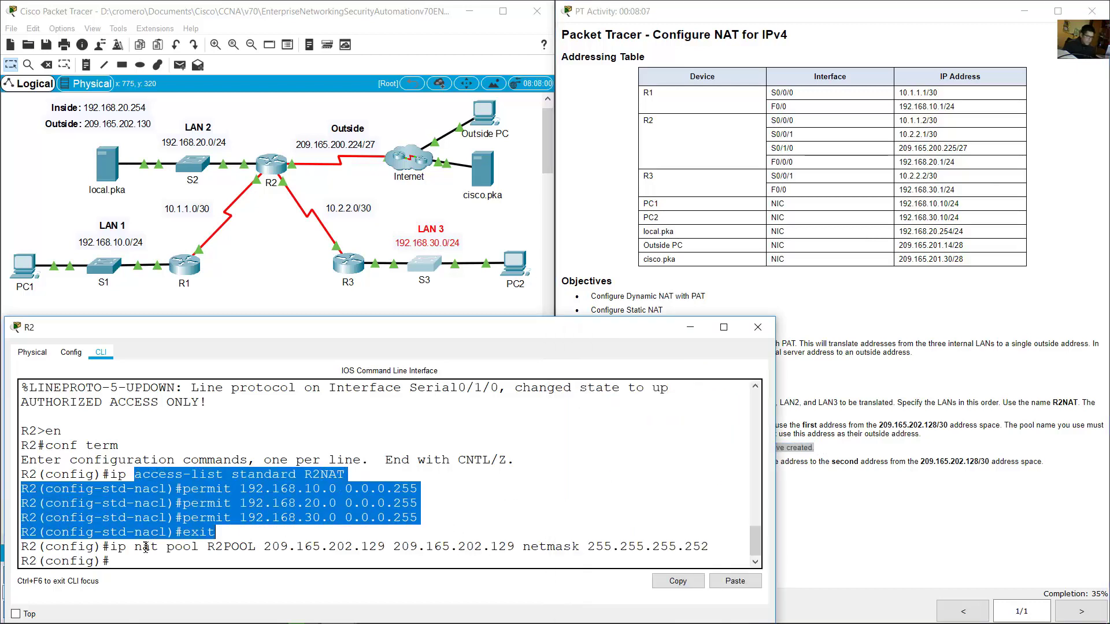
left_click_drag(146, 546, 440, 549)
left_click(353, 504)
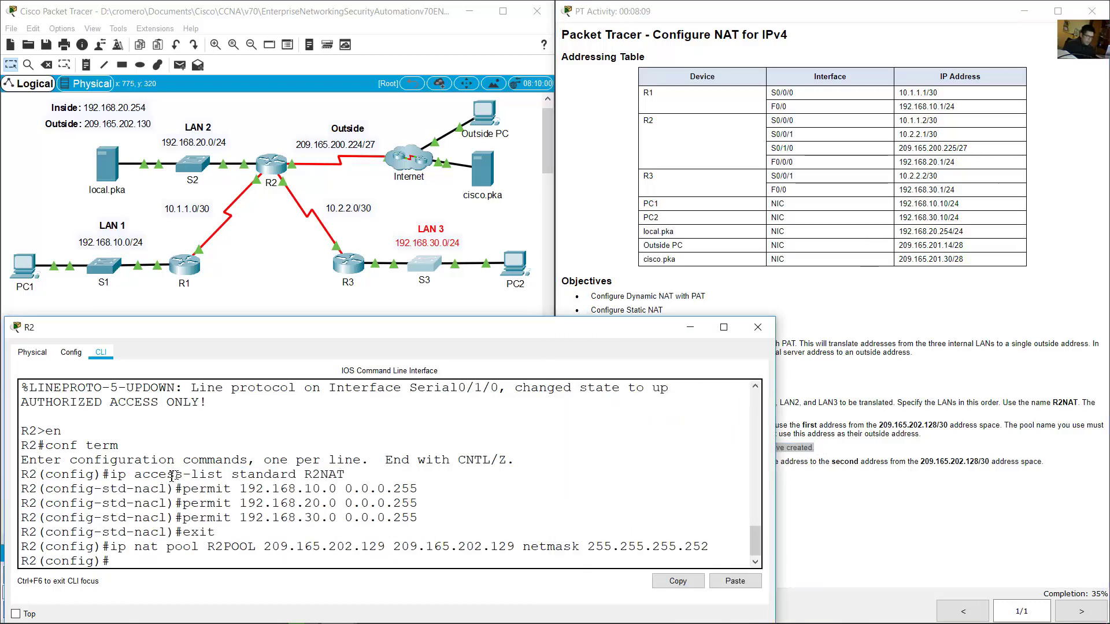
left_click_drag(151, 474, 353, 480)
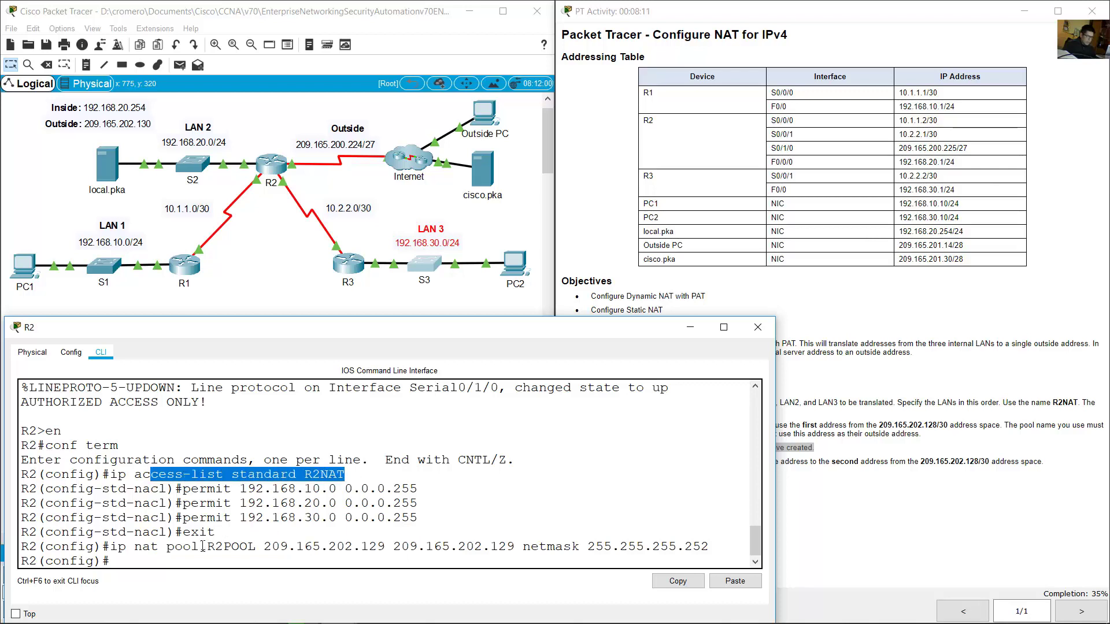
left_click_drag(178, 546, 333, 548)
left_click(314, 519)
Step: Enter ip nat inside source list R2NAT pool R2POOL on R2 without running it yet, linking the access list to the pool
type("i")
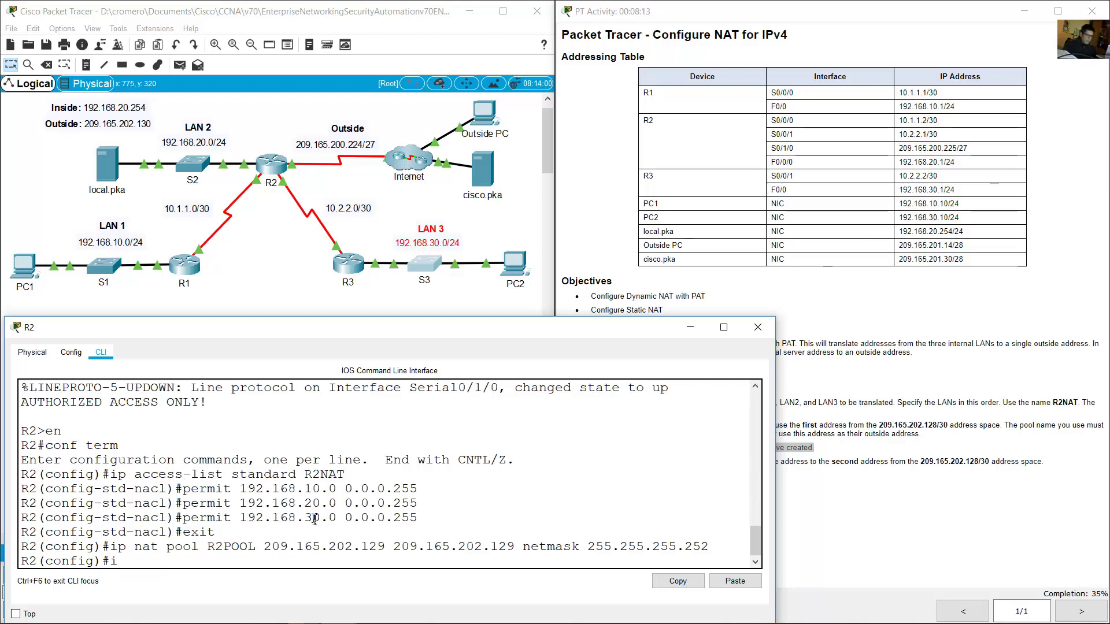
type("p nat in")
key("BackSpace")
type("insi")
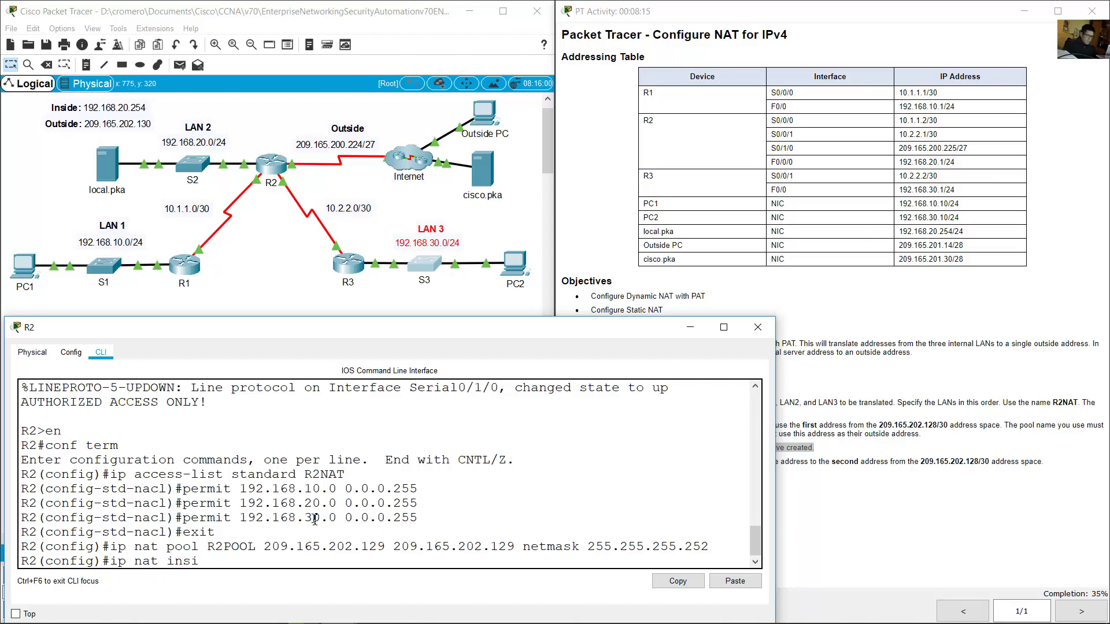
type("de source list")
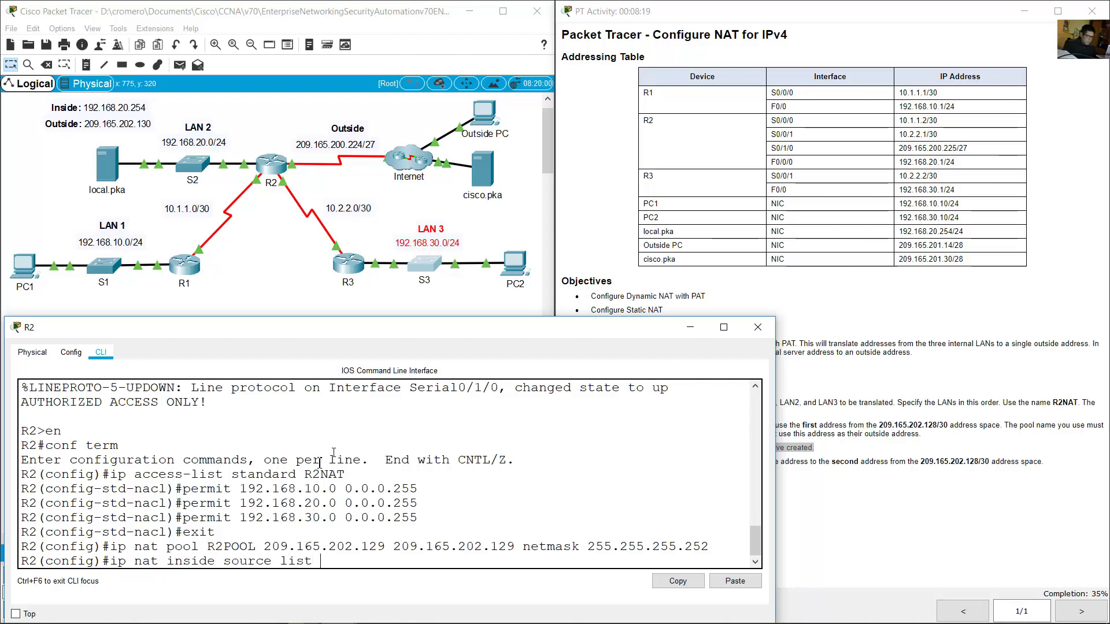
left_click_drag(306, 474, 347, 474)
left_click(352, 561)
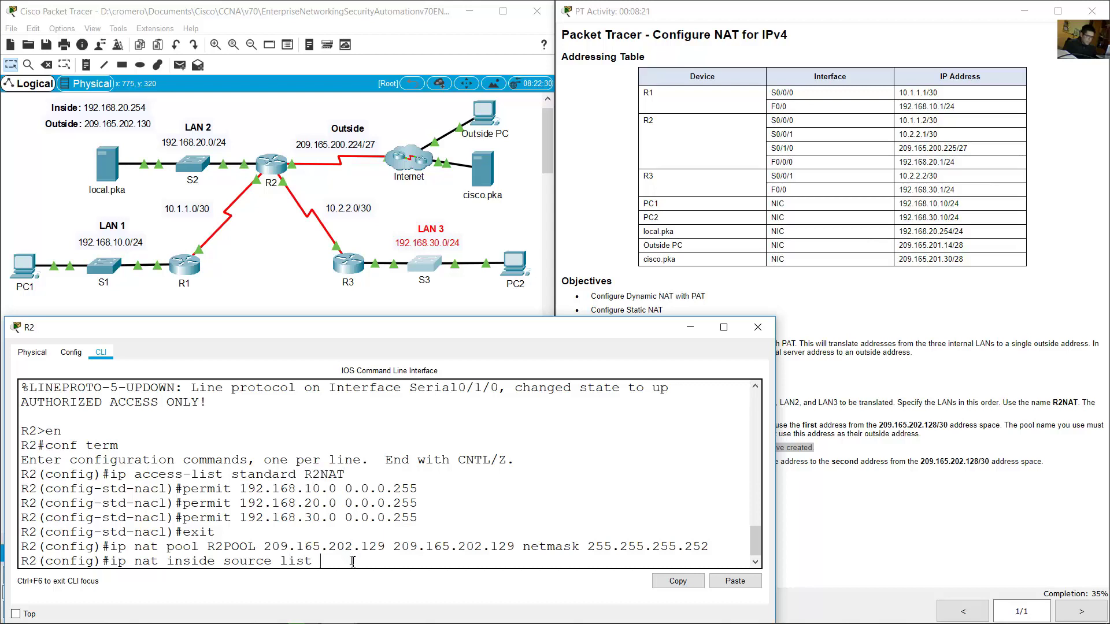
type("R2NAT")
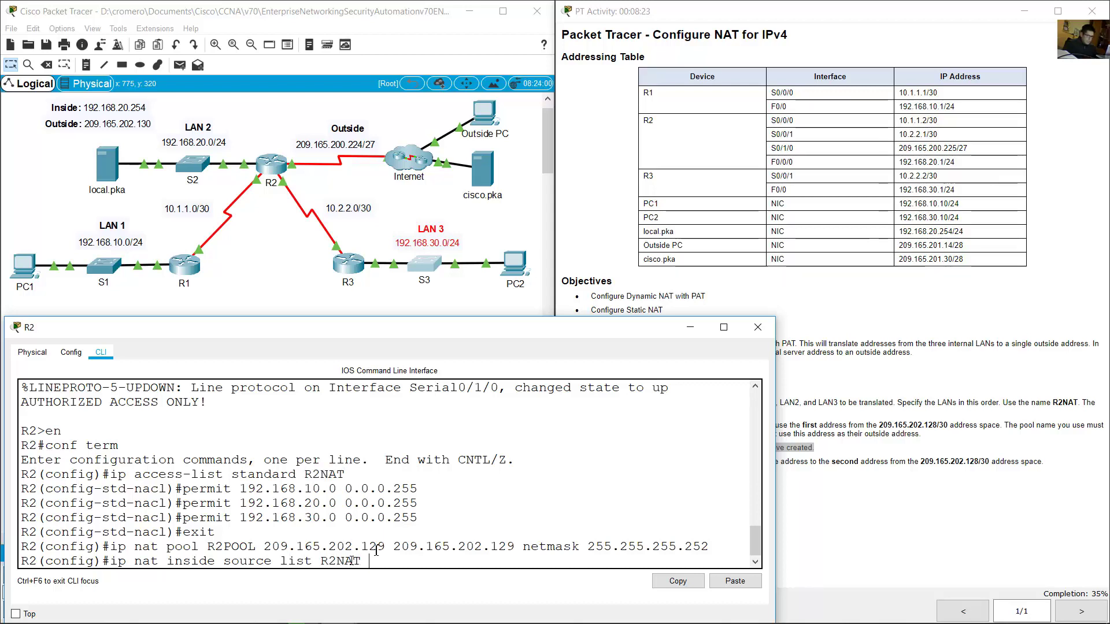
type(" pool")
double_click(215, 548)
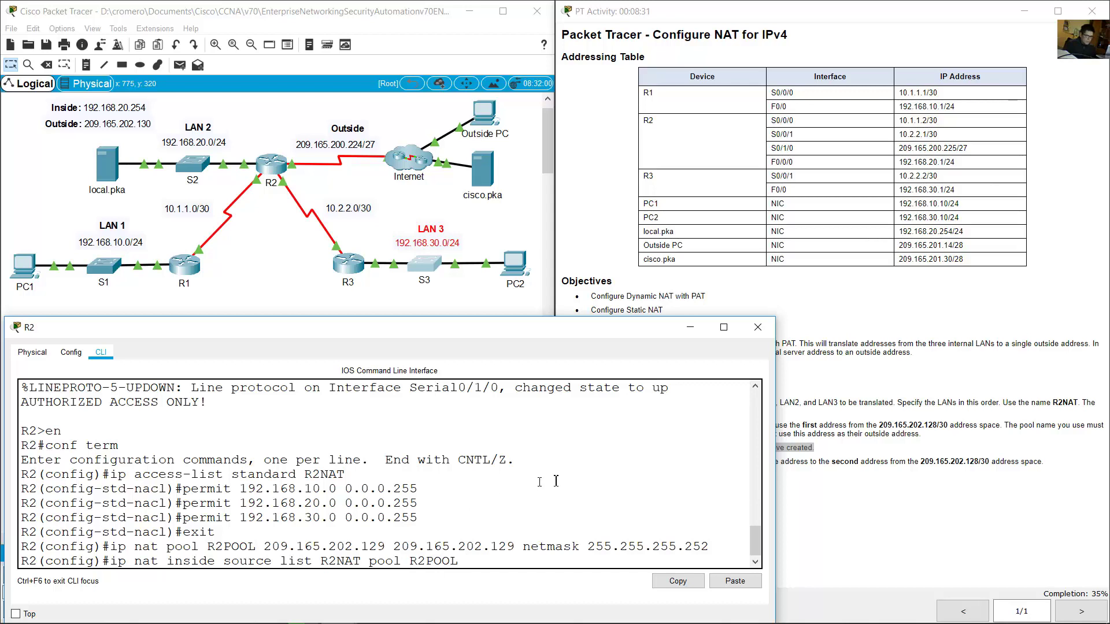
Step: Examine the PAT objective, the start and end addresses of R2POOL, and the inside LANs in the topology
key("alt+Tab")
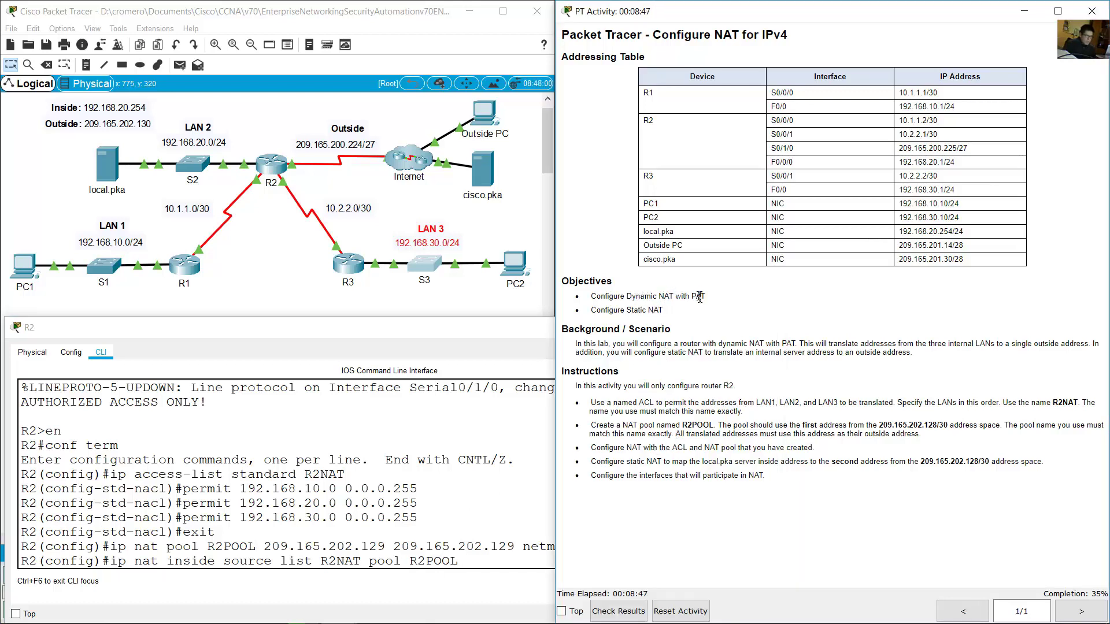
left_click_drag(691, 298, 716, 301)
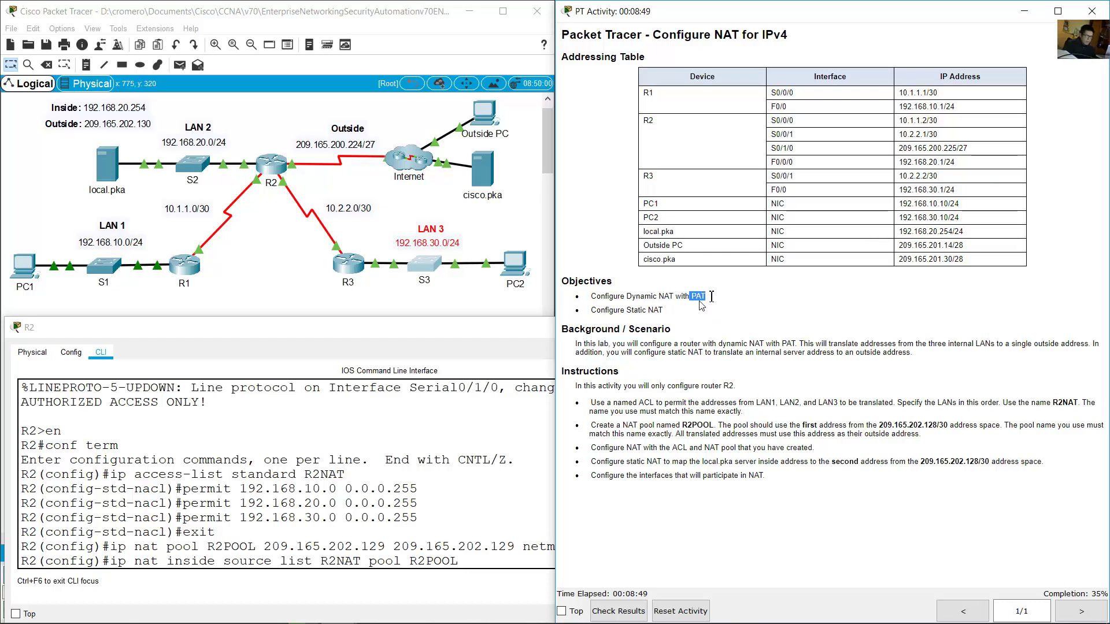
left_click(708, 449)
left_click(453, 544)
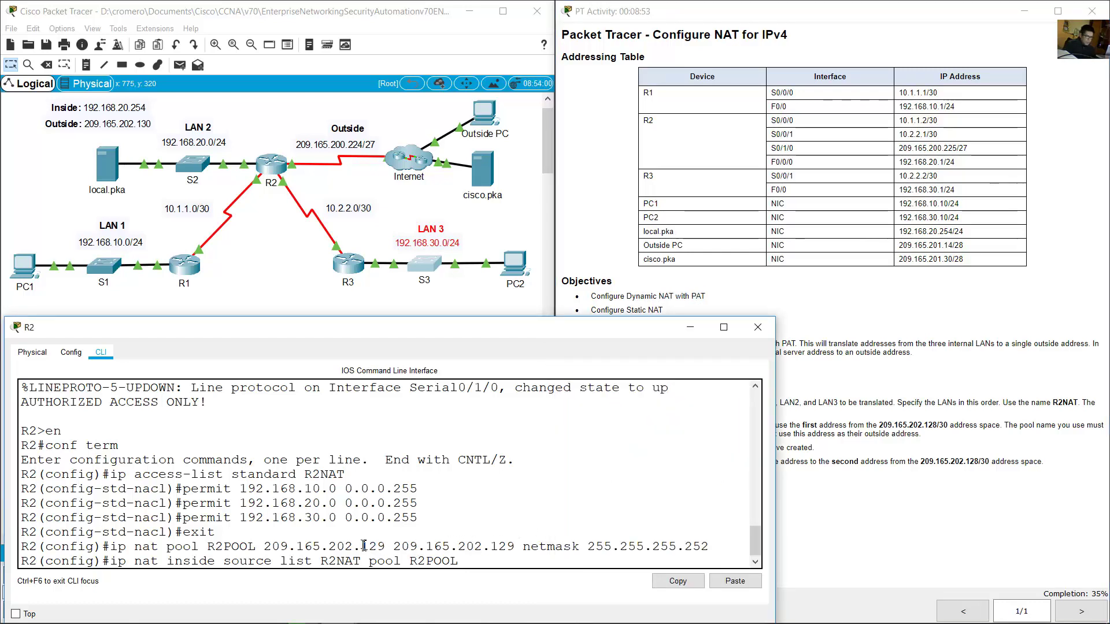
double_click(374, 546)
left_click(492, 546)
left_click_drag(530, 546, 494, 547)
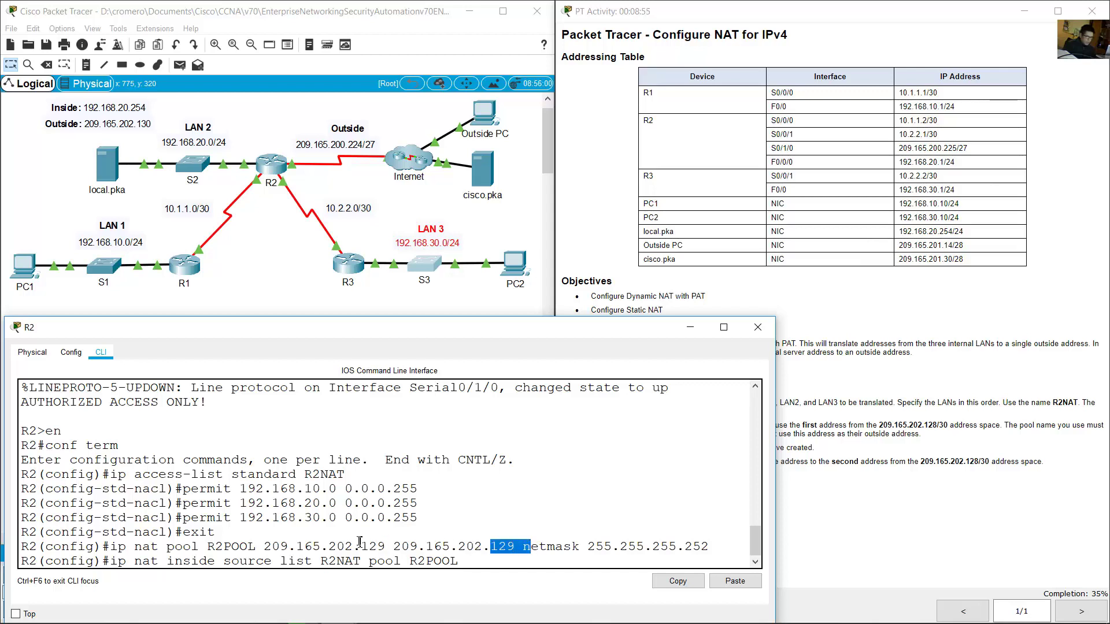
left_click_drag(360, 547, 387, 546)
left_click_drag(489, 547, 515, 546)
left_click_drag(353, 546, 386, 546)
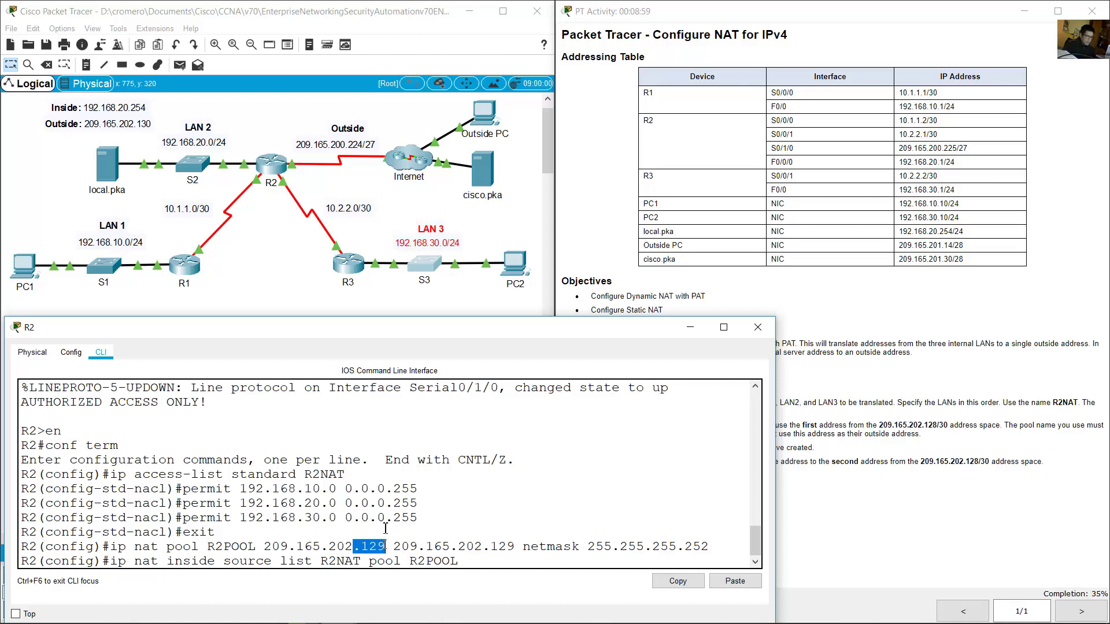
left_click(269, 270)
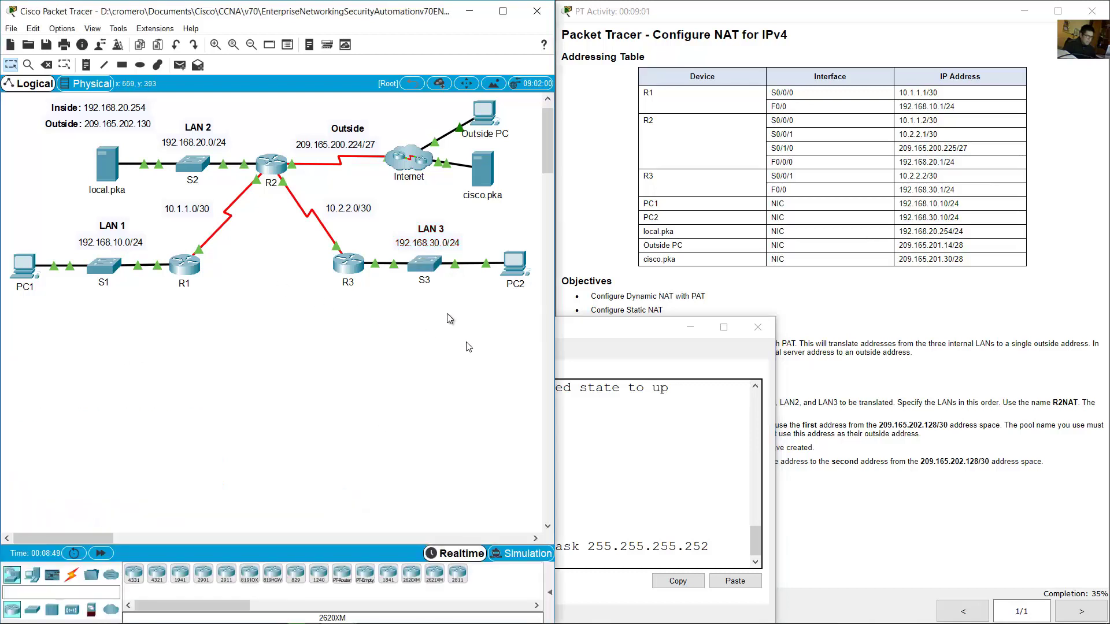
left_click_drag(172, 104, 174, 187)
left_click_drag(397, 254, 471, 310)
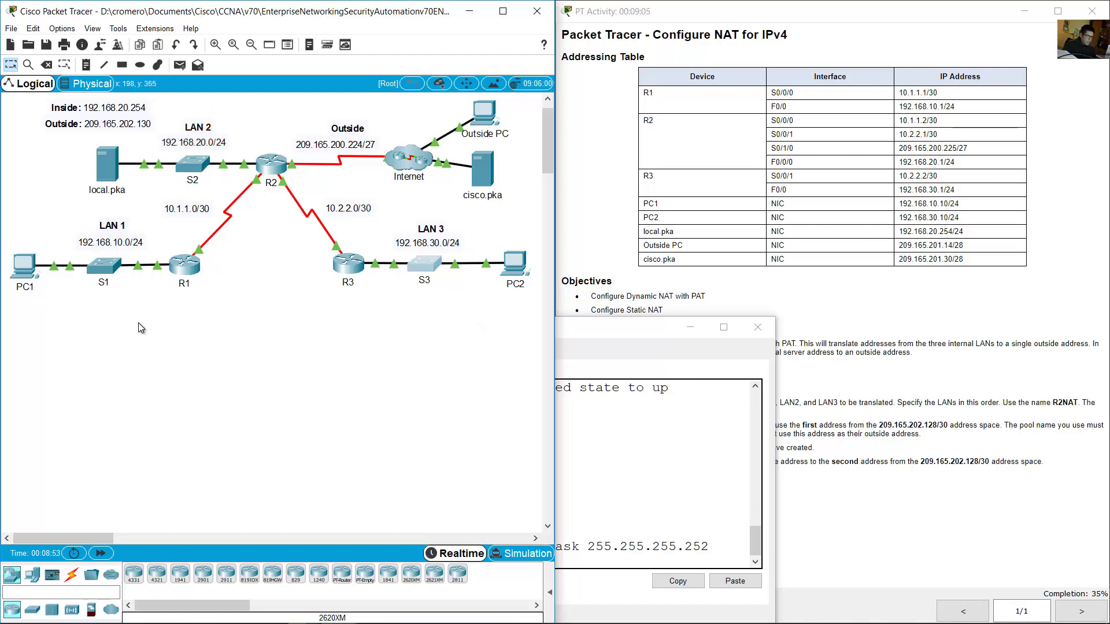
left_click_drag(137, 322, 79, 253)
Step: Complete the R2NAT-to-R2POOL command with the overload keyword to enable PAT and run it
left_click(628, 477)
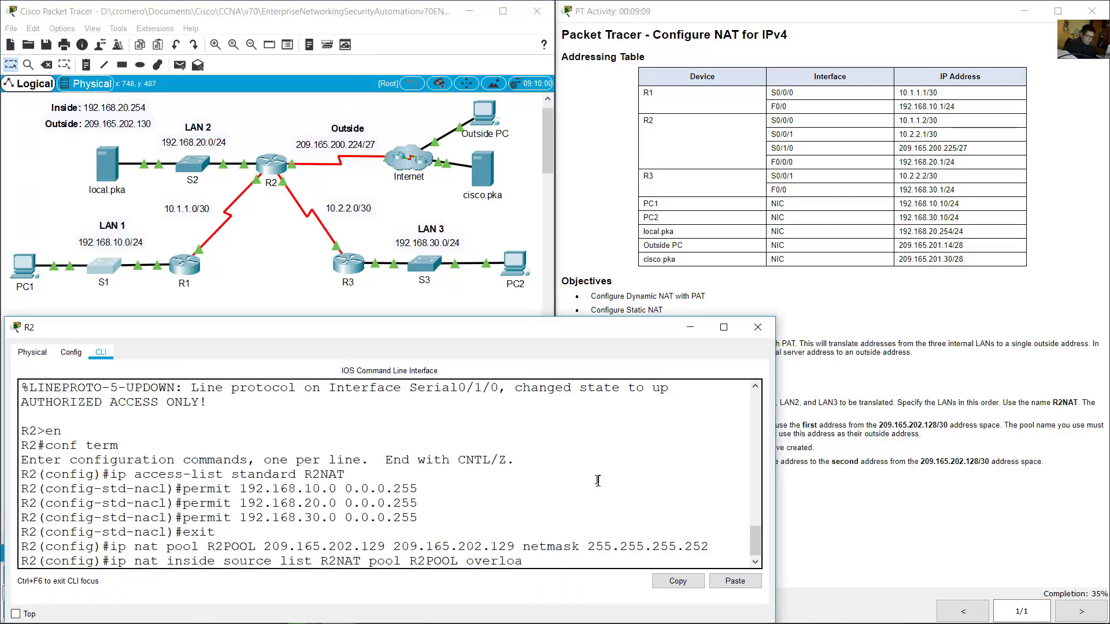
type("d")
key("Return")
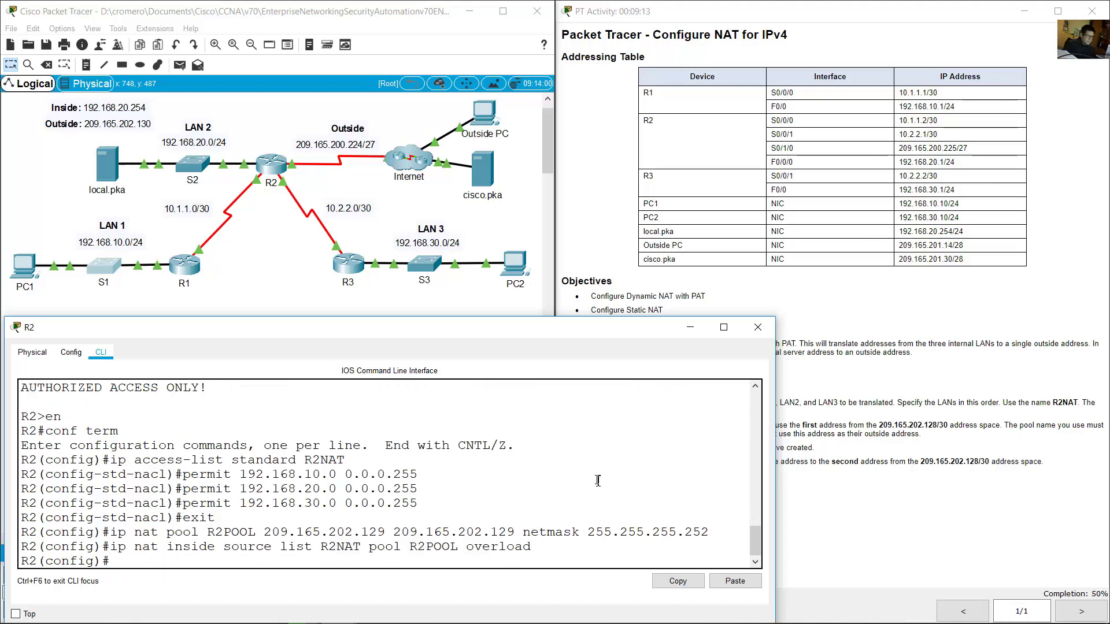
Step: Examine the static NAT instruction and the inside and outside addresses of local.pka in the topology, and return to router R2
left_click(925, 456)
left_click_drag(596, 462, 1050, 464)
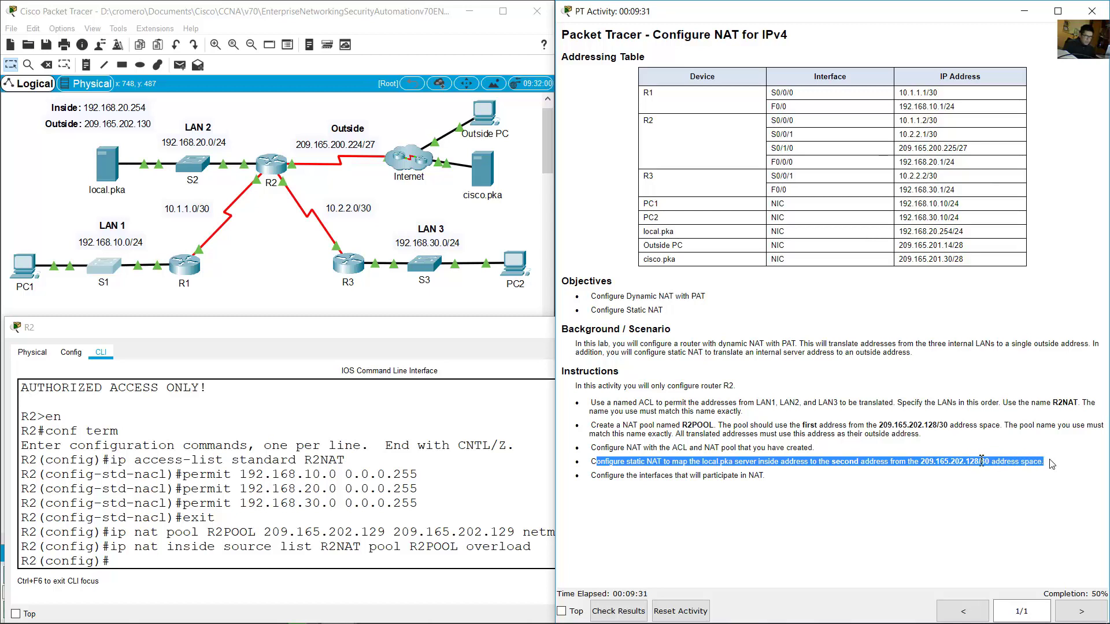
left_click(661, 461)
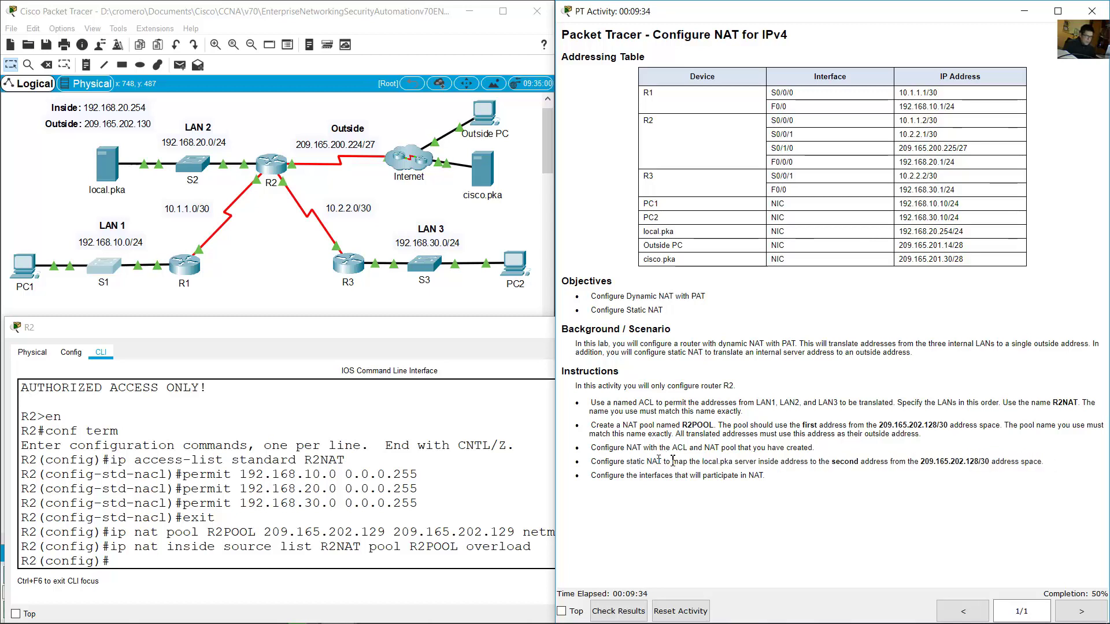
left_click_drag(695, 461, 764, 462)
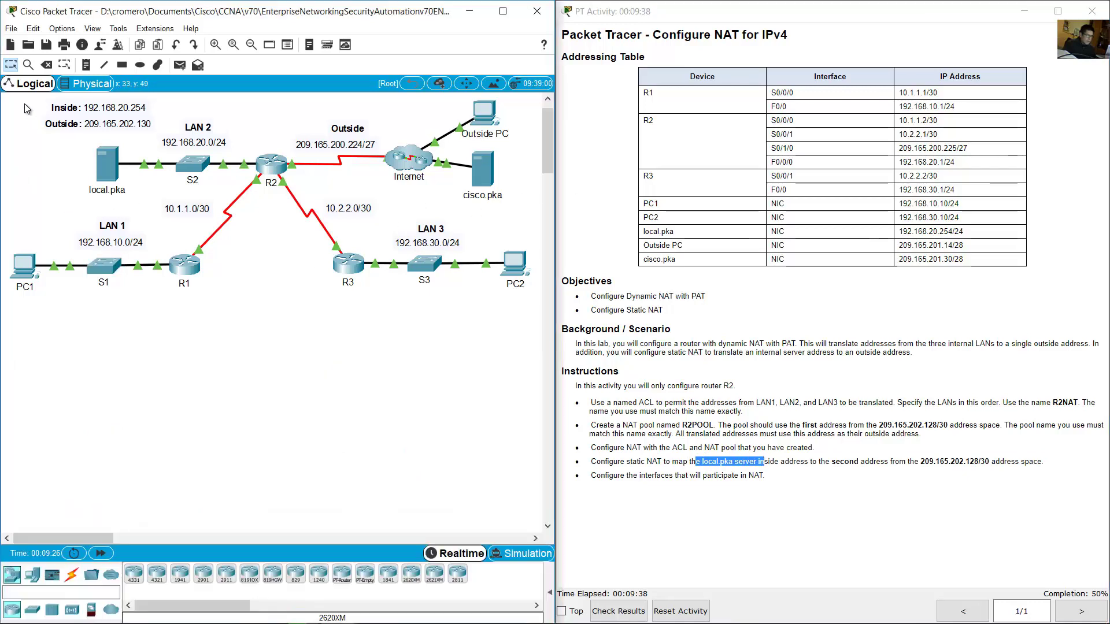
left_click_drag(24, 103, 121, 207)
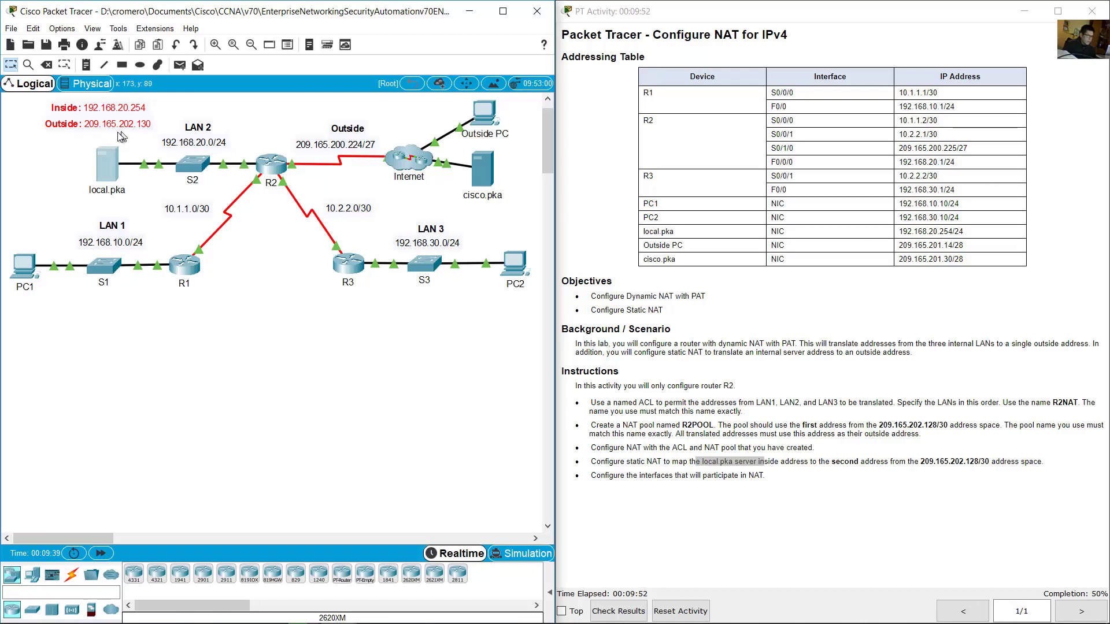
left_click(922, 421)
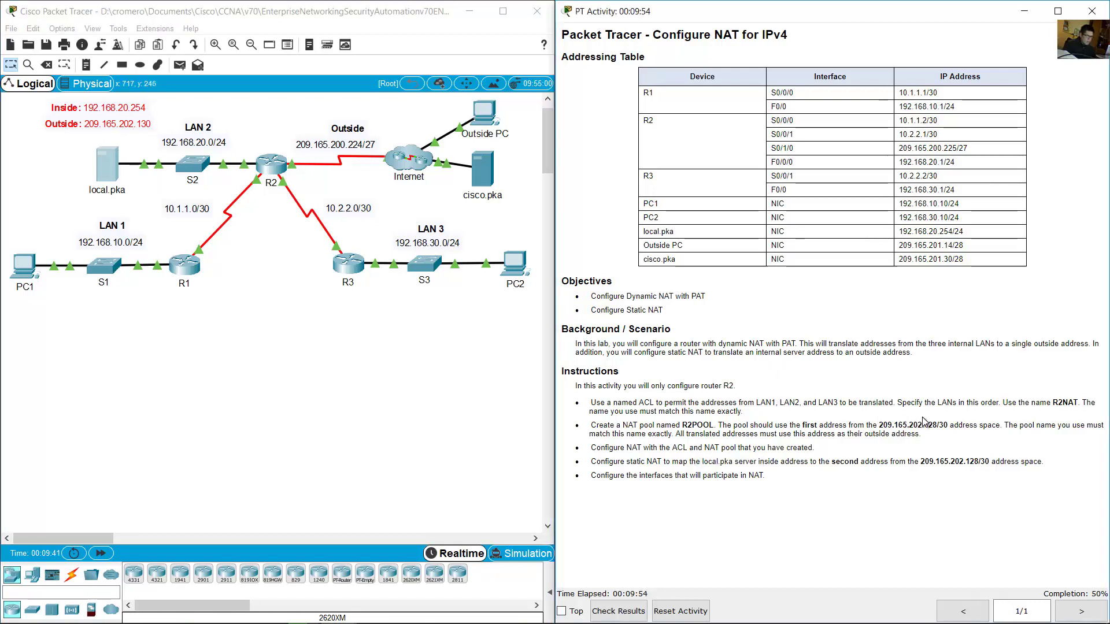
left_click_drag(879, 425, 948, 425)
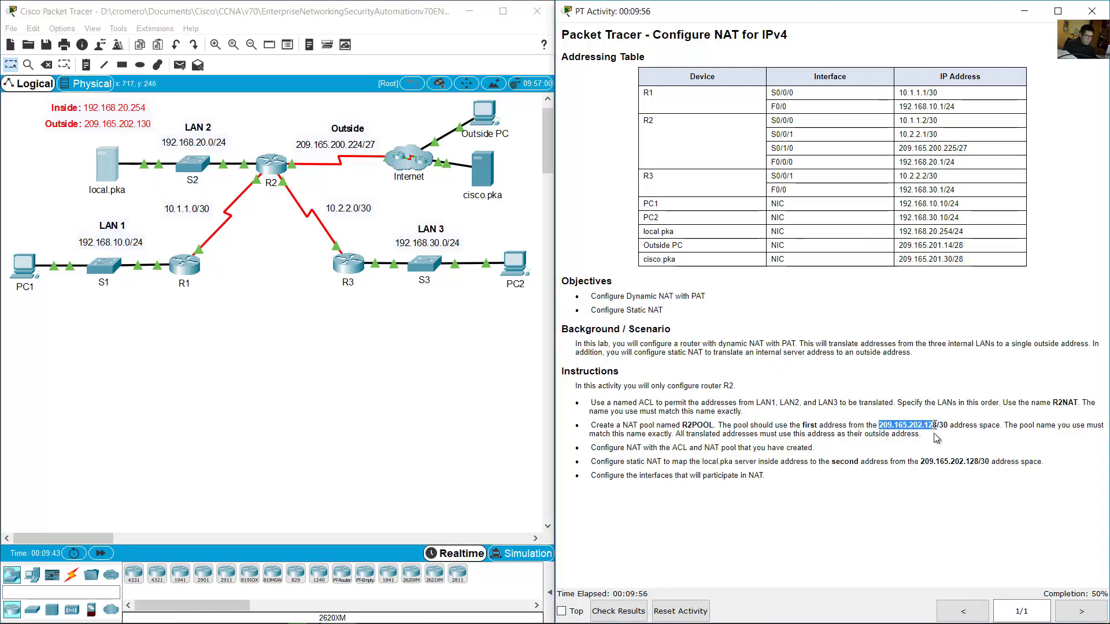
left_click_drag(920, 461, 992, 464)
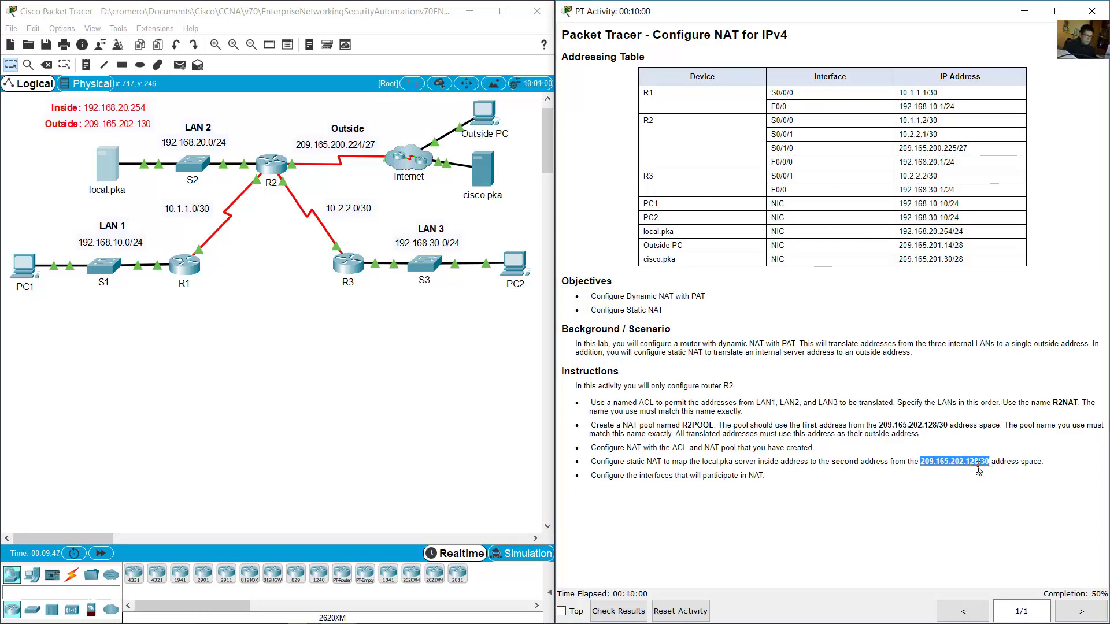
left_click(161, 127)
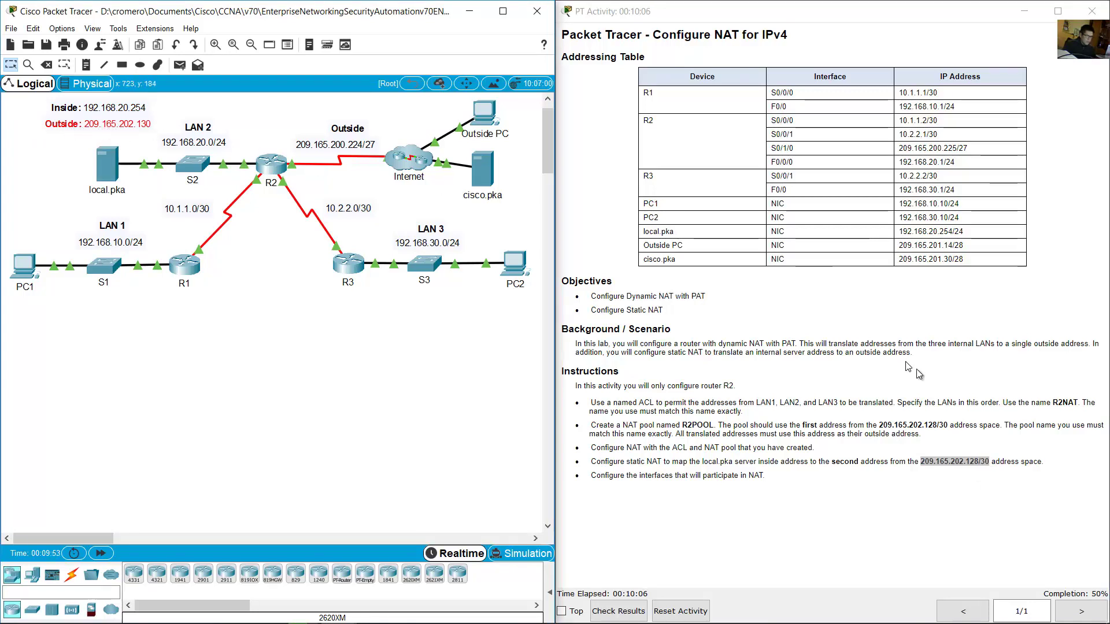
left_click(900, 453)
left_click(269, 167)
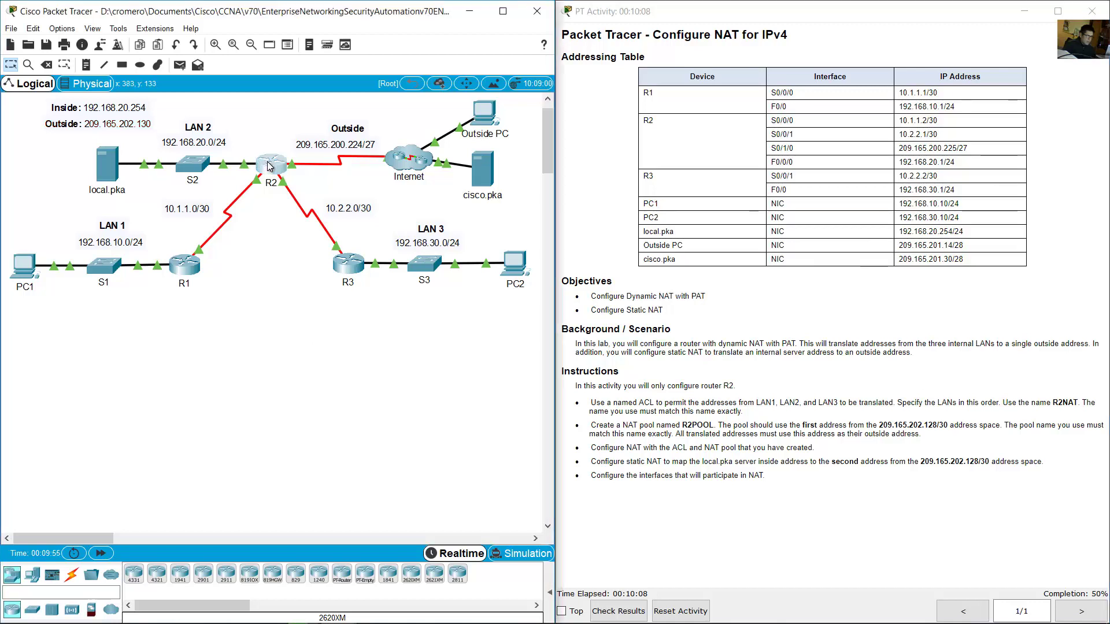
Step: Enter ip nat inside source static 192.168.20.254 on R2 without running it yet, giving the inside address of local.pka
type("ip ")
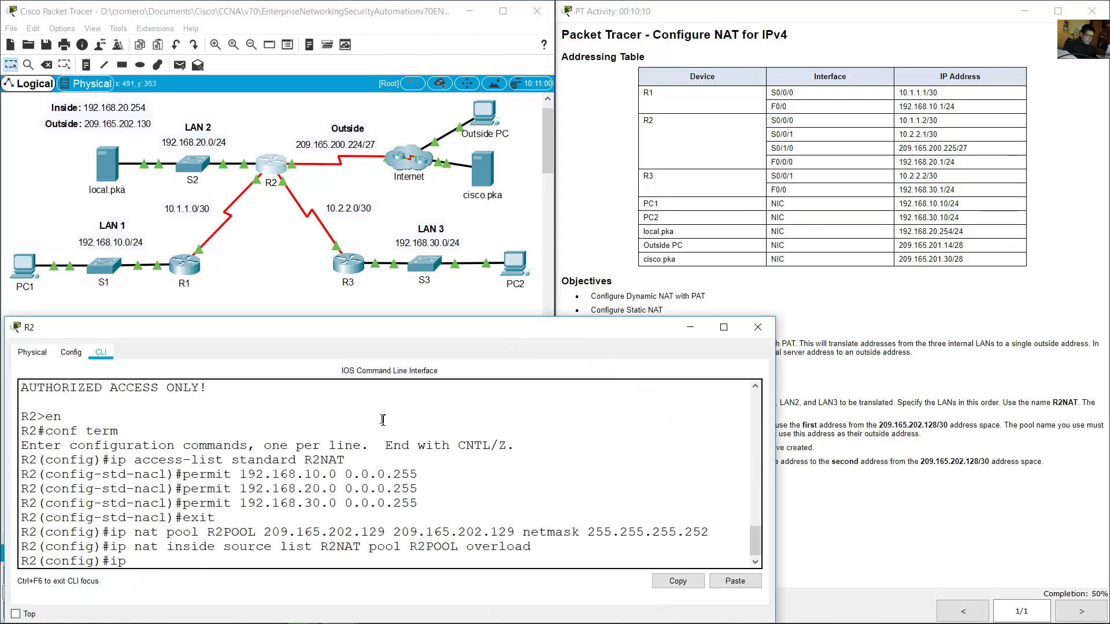
type("nat inside source static")
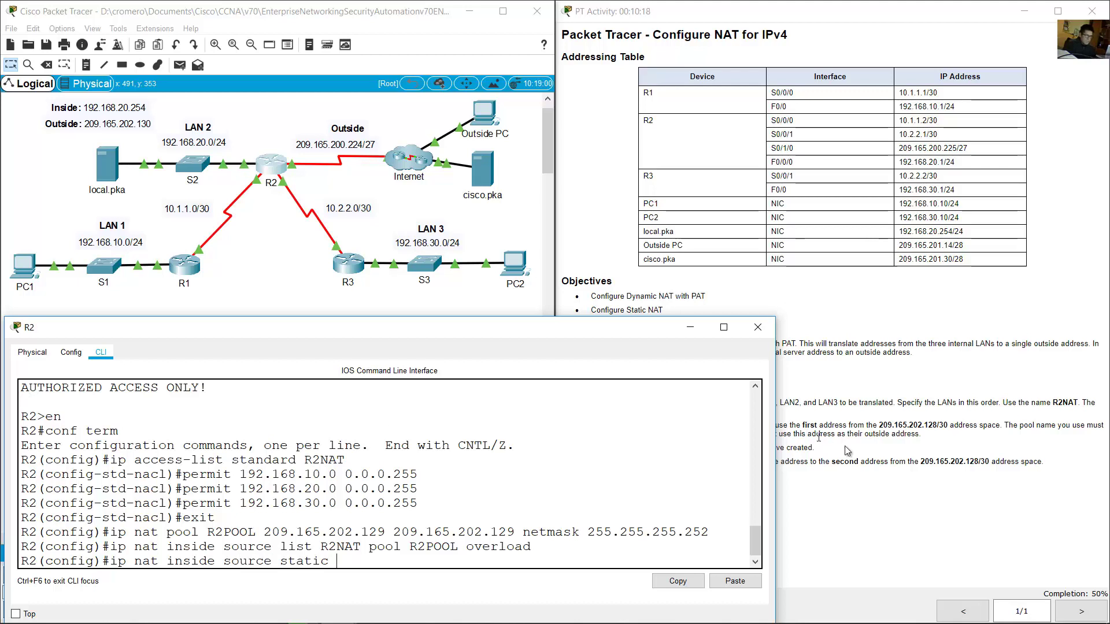
left_click(805, 436)
left_click_drag(655, 462, 672, 461)
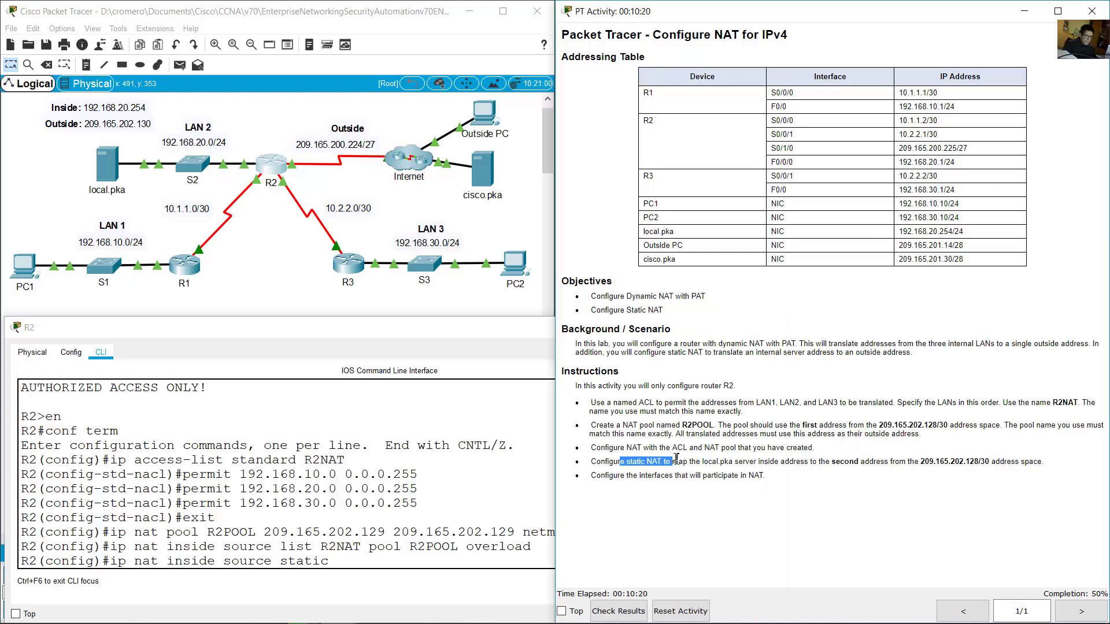
left_click(428, 562)
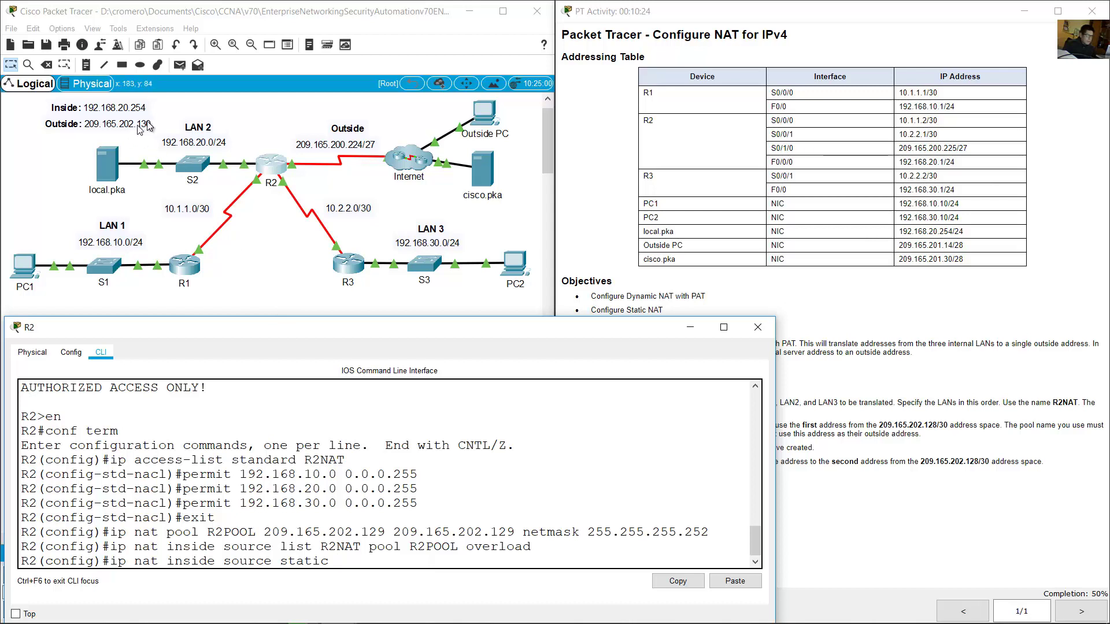
left_click(115, 108)
left_click(542, 549)
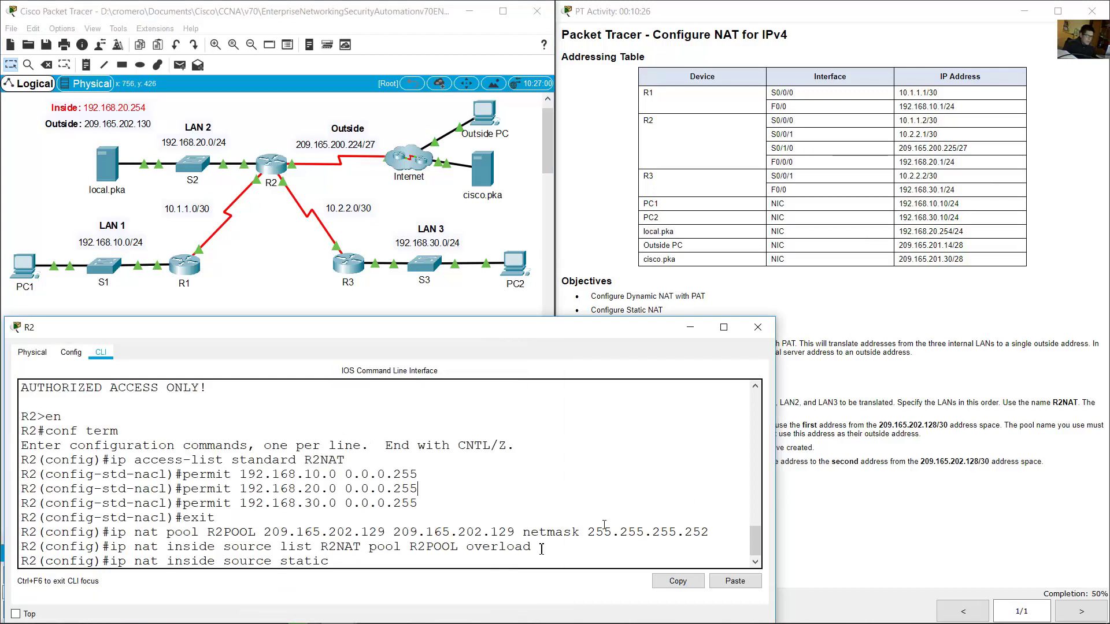
type("192.16")
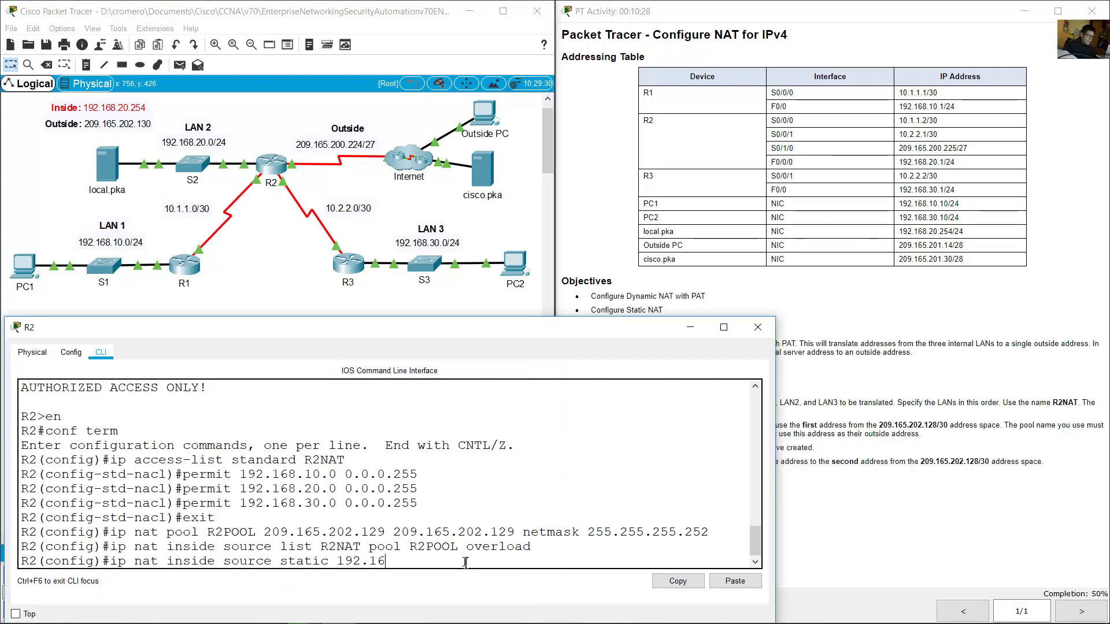
type("8.20.25")
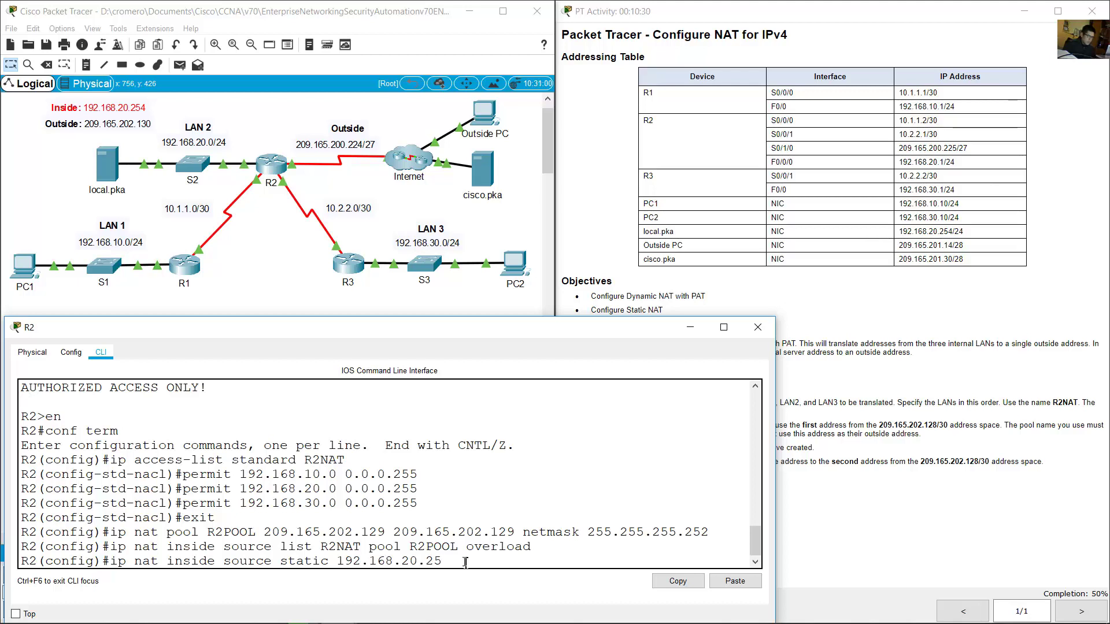
type("4")
Step: Complete the static NAT command with the outside address 209.165.202.130 and run it
left_click(93, 206)
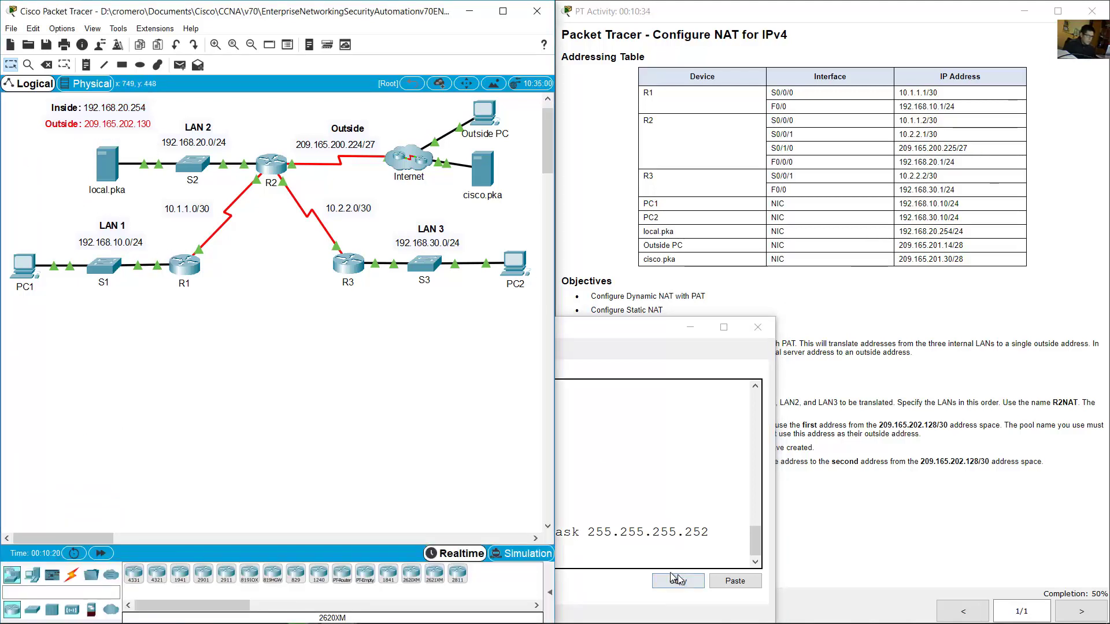
left_click(668, 481)
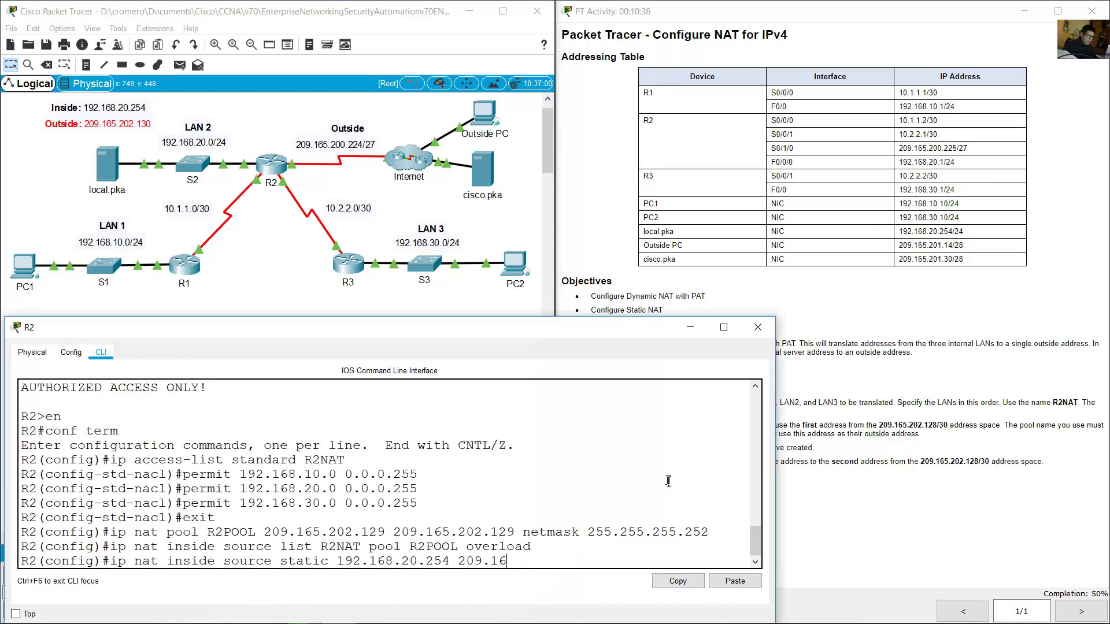
type(".130")
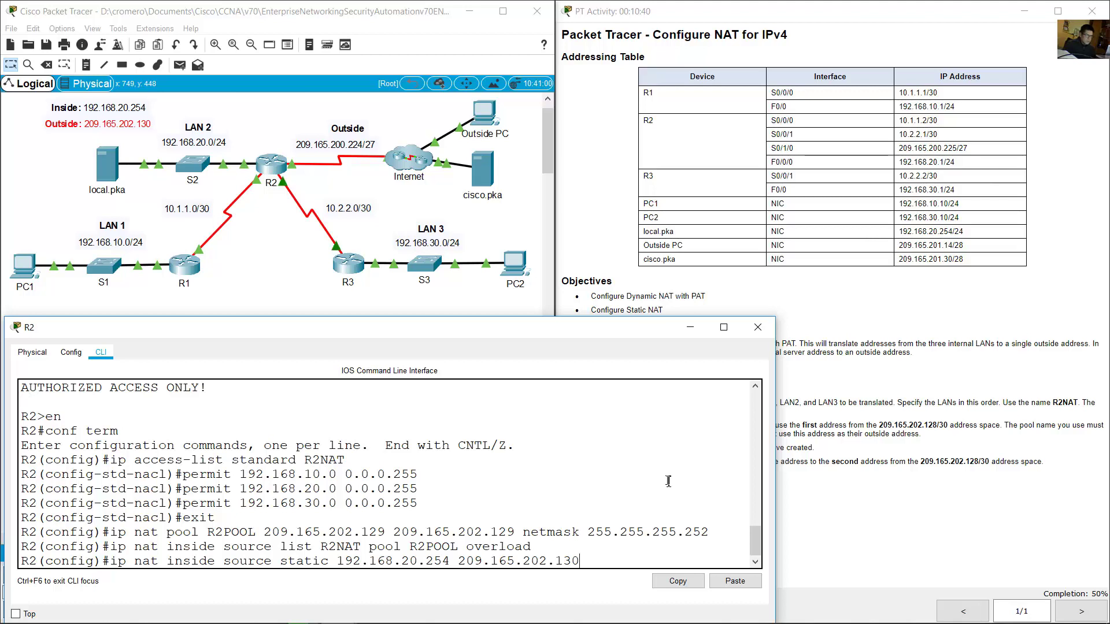
key("Return")
Step: Identify R2's interface toward the Internet and mark s0/1/0 as the outside interface with ip nat outside
left_click(957, 460)
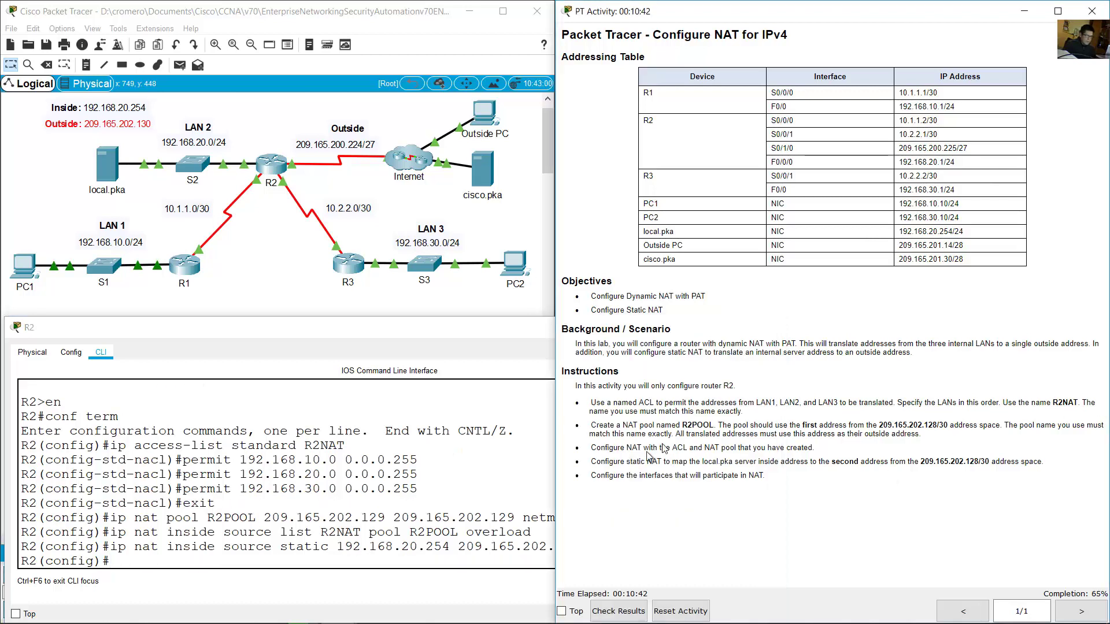
left_click_drag(596, 475, 765, 477)
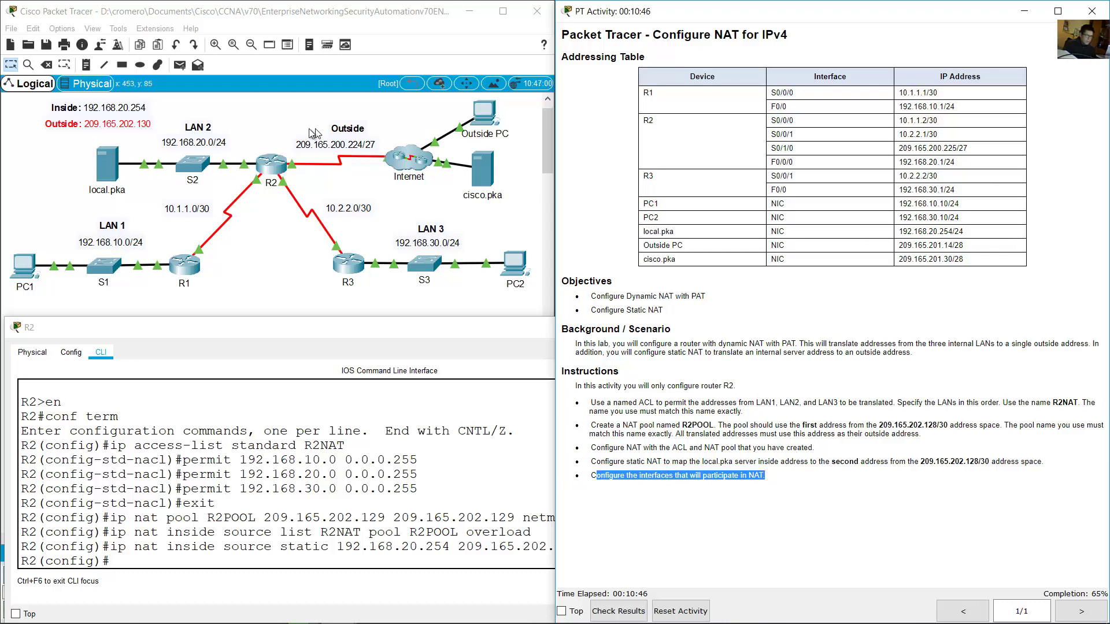
left_click(284, 136)
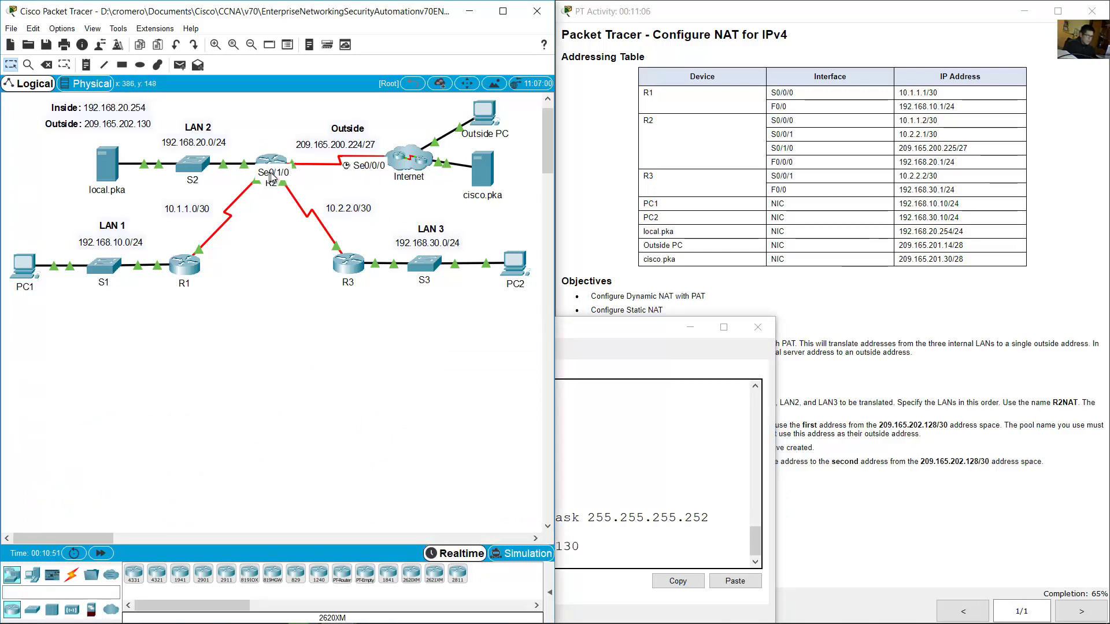
left_click(621, 474)
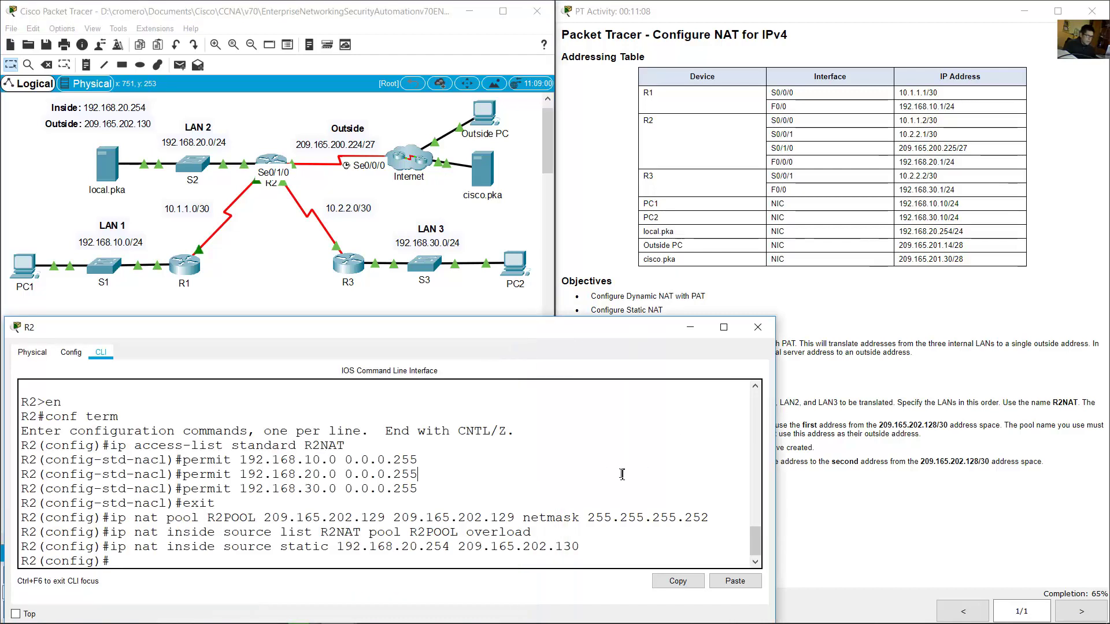
type("int s0/1/0")
key("Return")
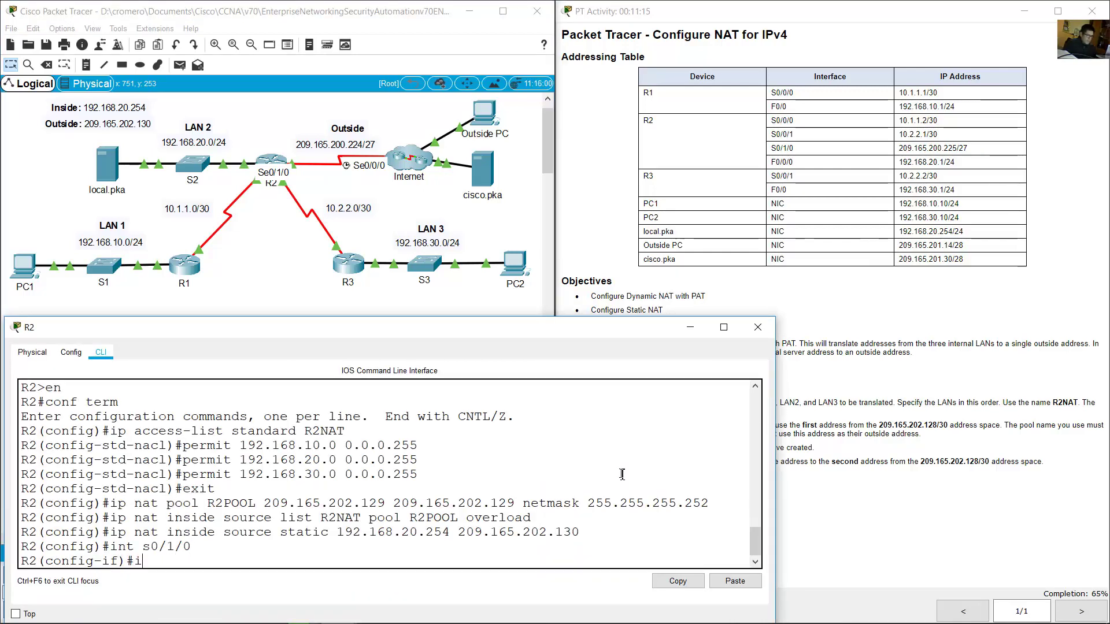
type("ip nat outsie")
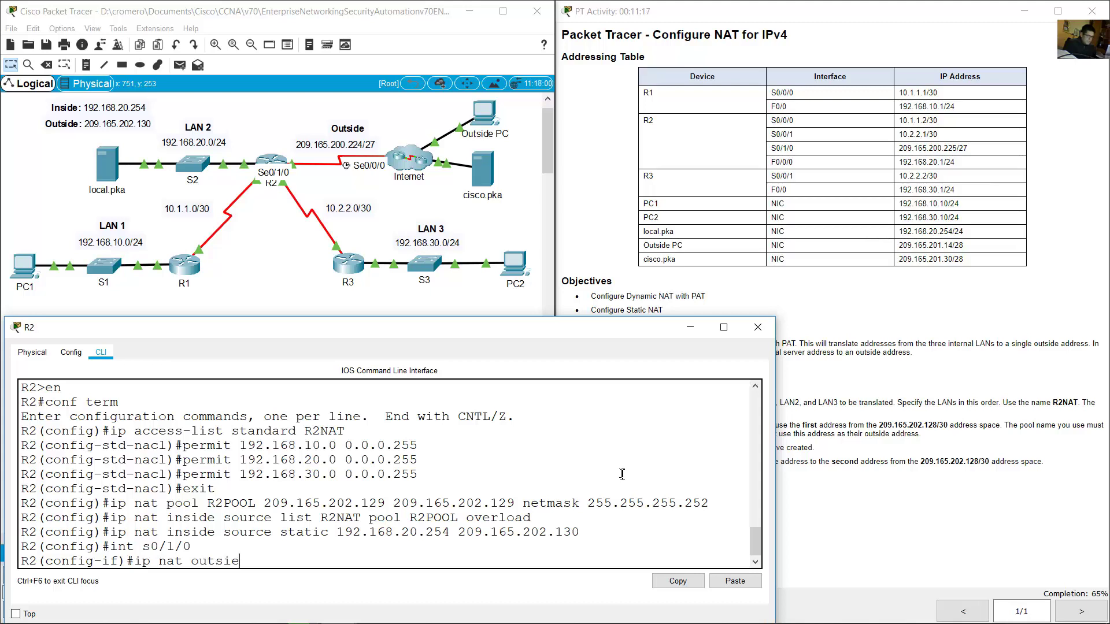
key("BackSpace")
type("de")
key("Return")
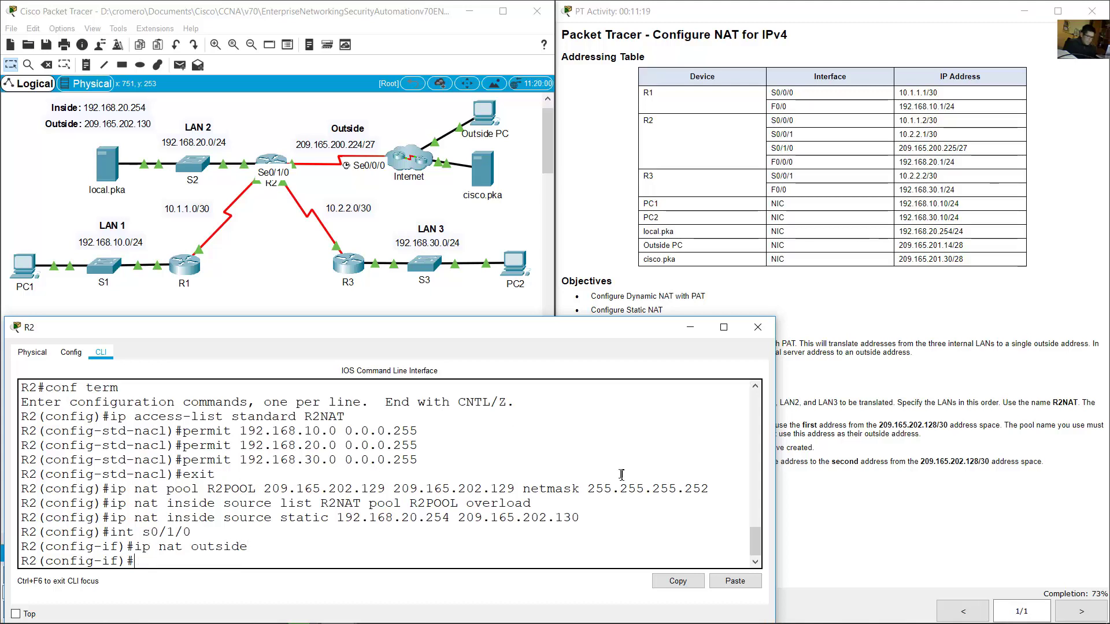
Step: Look up R2's LAN 2 interface in the topology and addressing table, and try to enter interface configuration for f0/0/0
left_click(258, 176)
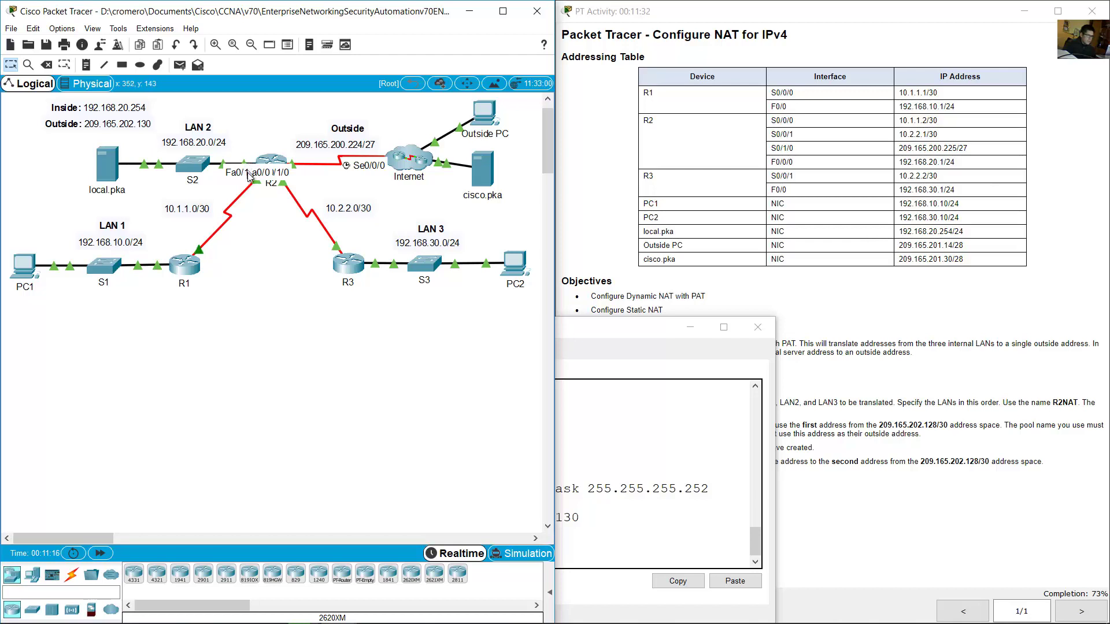
left_click(774, 166)
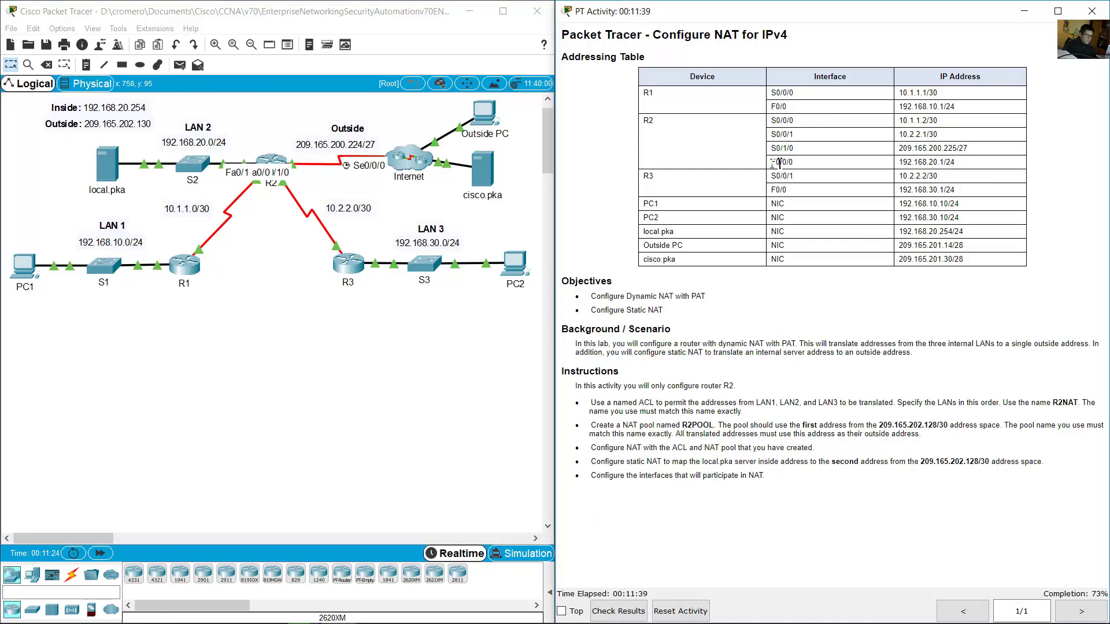
left_click_drag(771, 164, 794, 166)
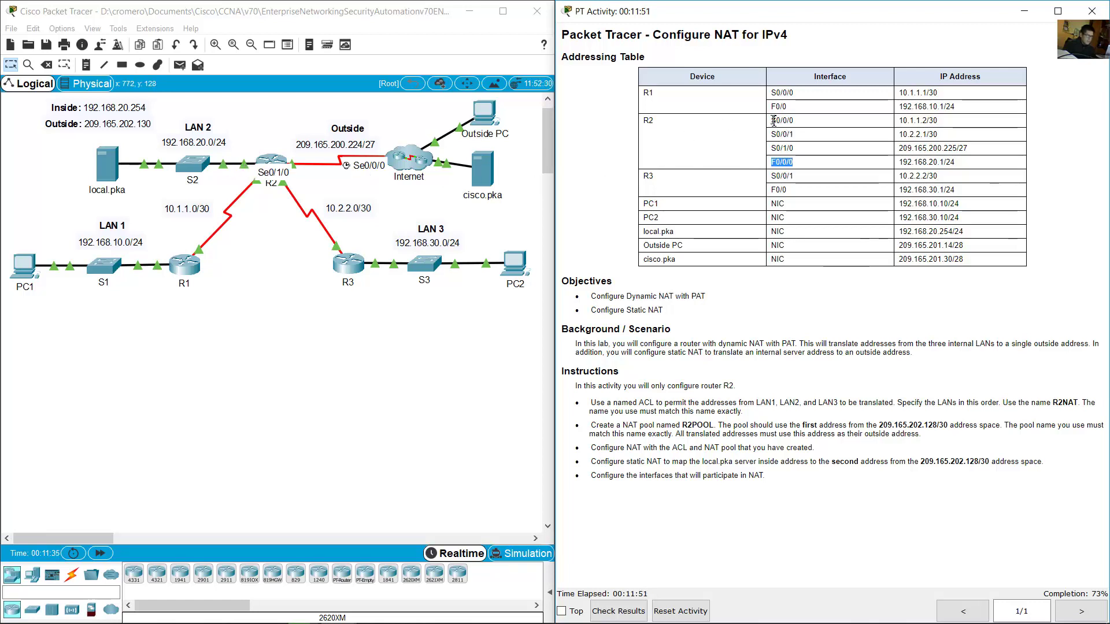
left_click_drag(773, 121, 828, 152)
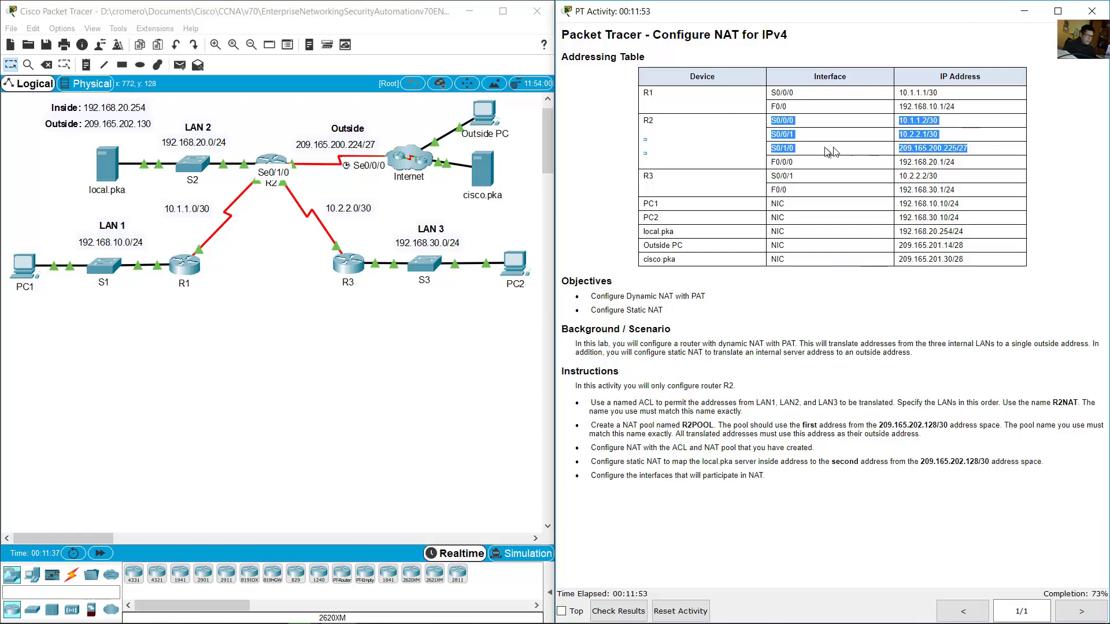
left_click(787, 160)
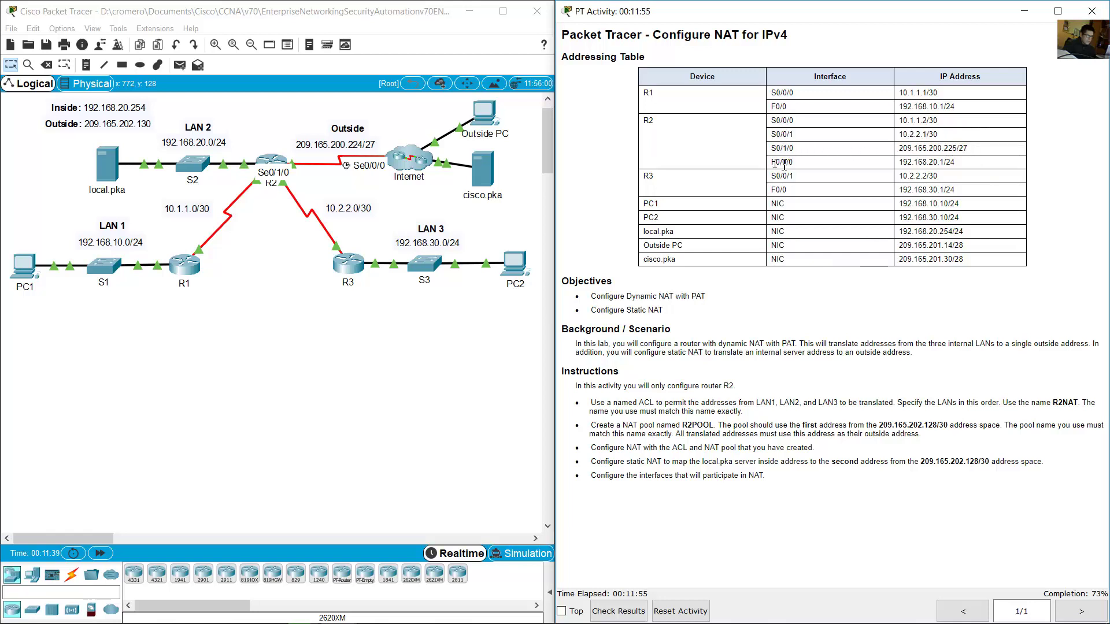
double_click(784, 162)
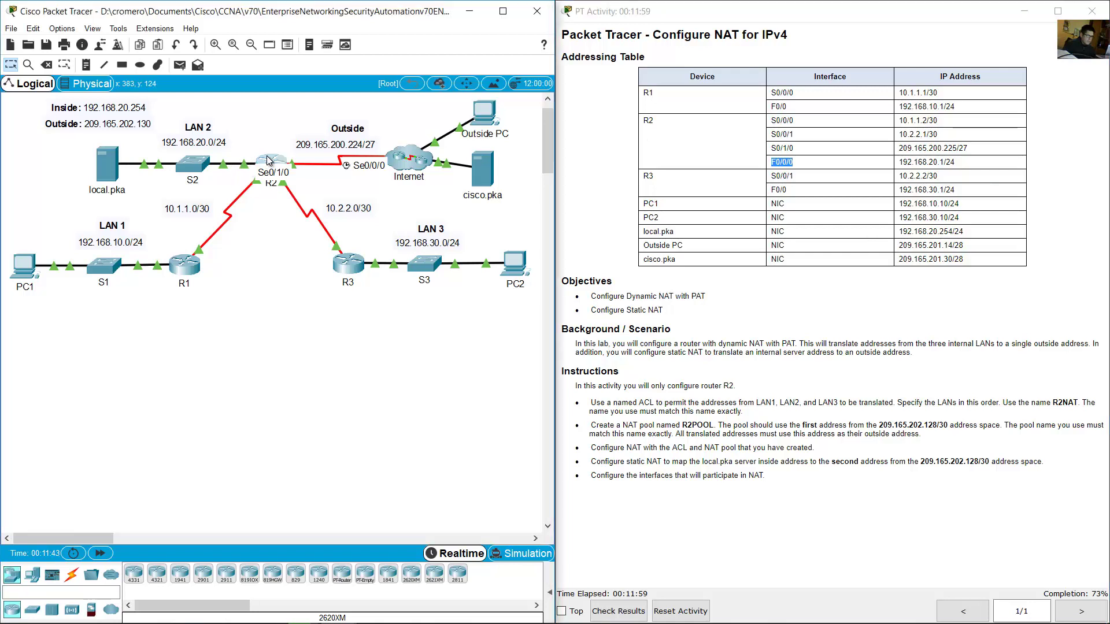
left_click(266, 155)
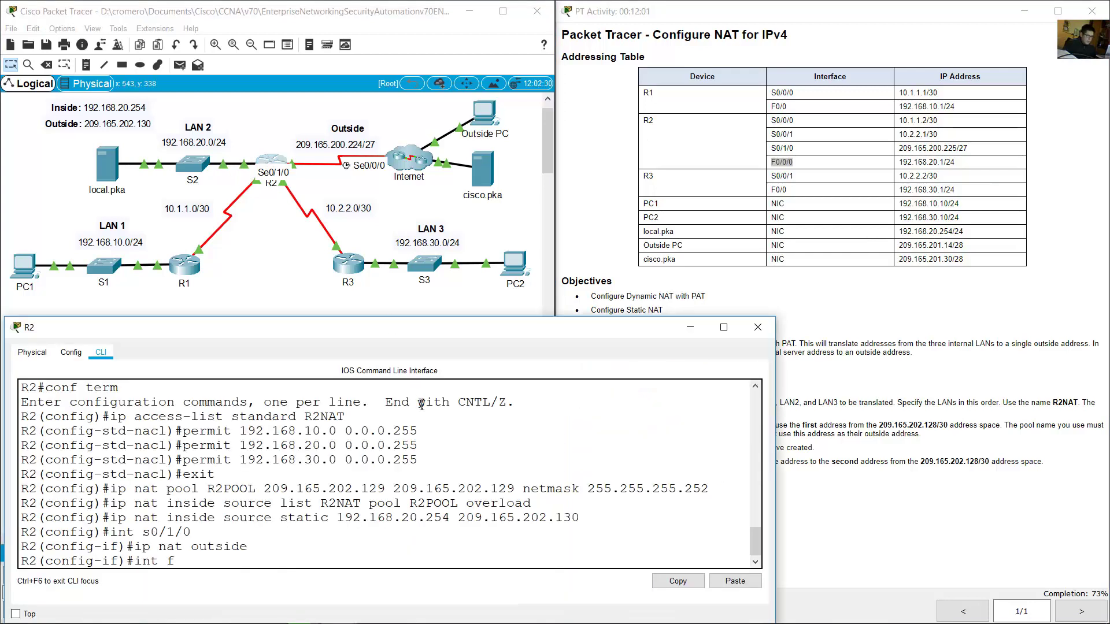
type("0/0/")
key("Return")
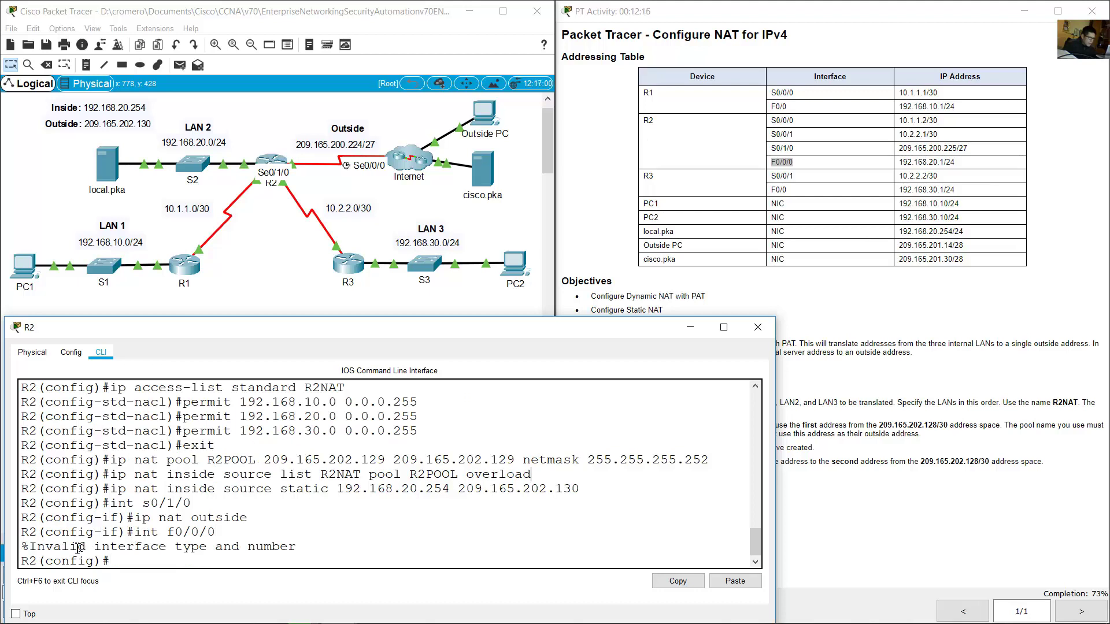
left_click_drag(46, 548, 176, 548)
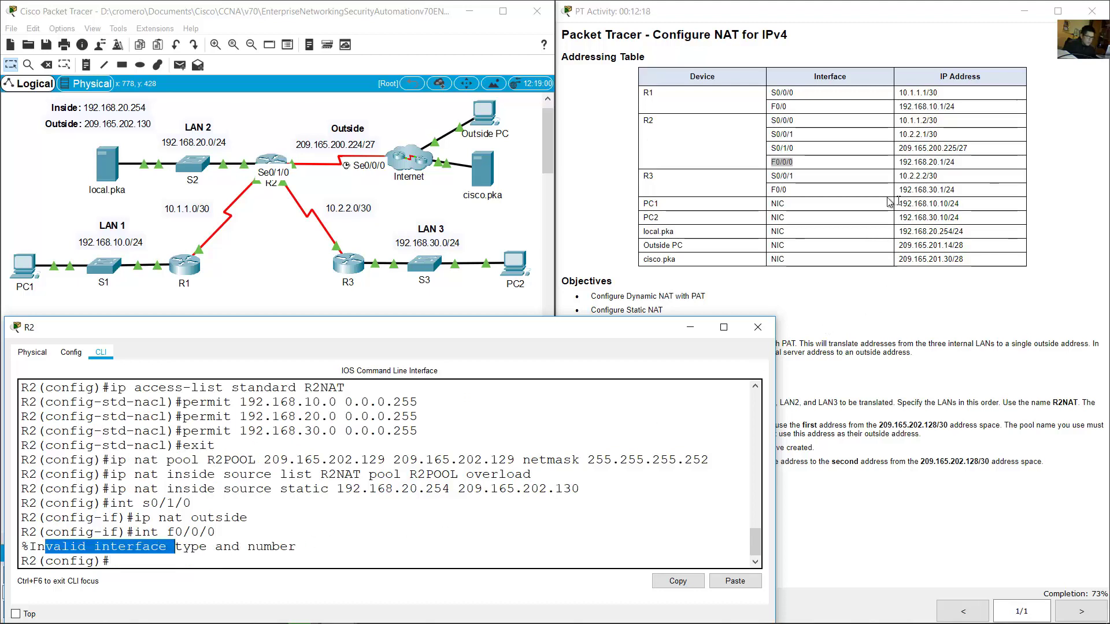
Step: Leave configuration mode on R2 and display the running configuration with show run, paging on to the interface section
left_click(332, 566)
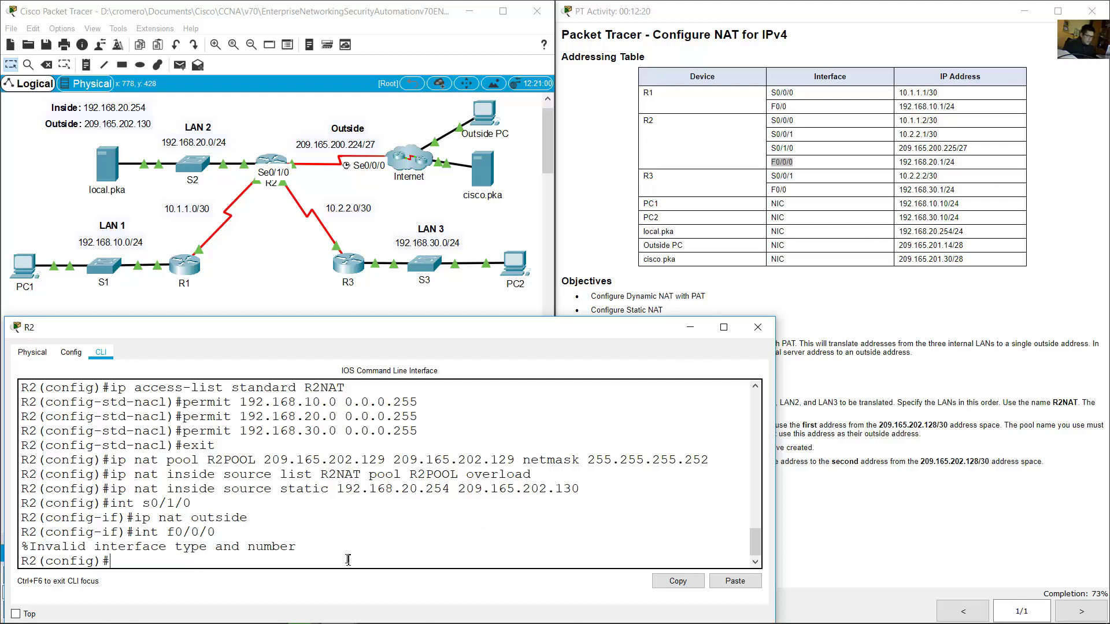
type("end")
key("Return")
type("show r")
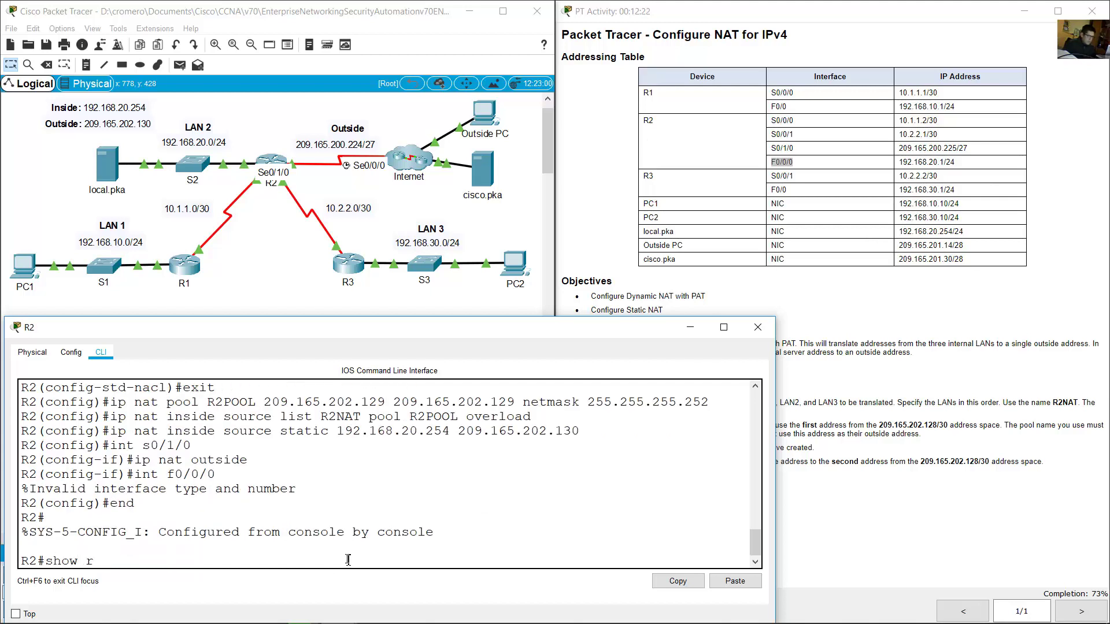
type("un")
key("Return")
key("space")
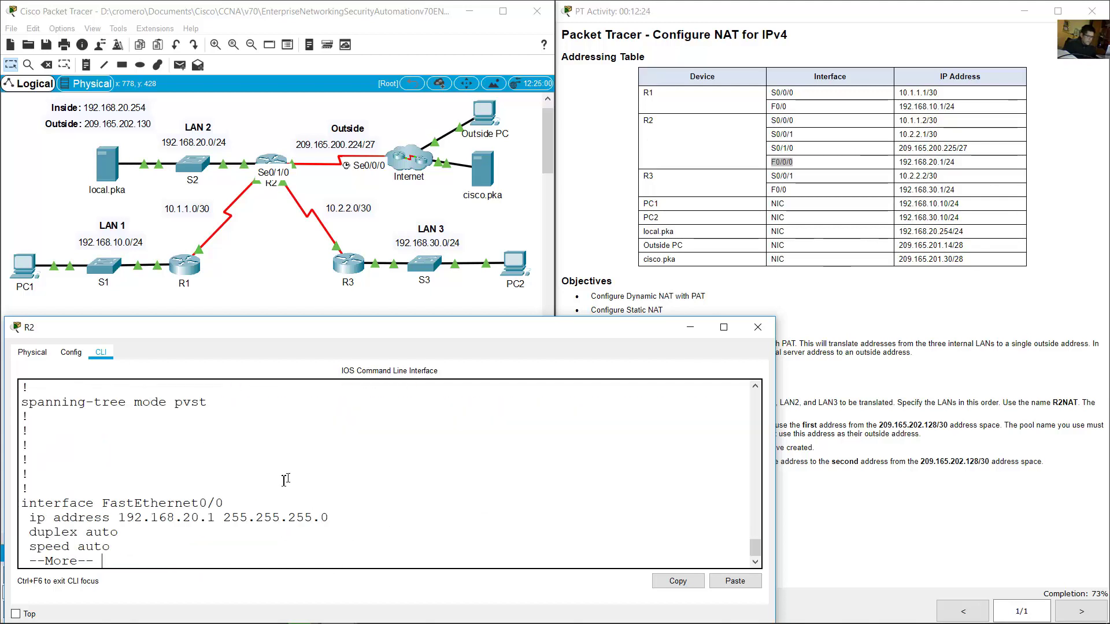
Step: Examine the name and IP address of R2's LAN 2 interface, compare it with the topology, and page through the remaining configuration
left_click_drag(110, 507, 232, 507)
left_click(148, 501)
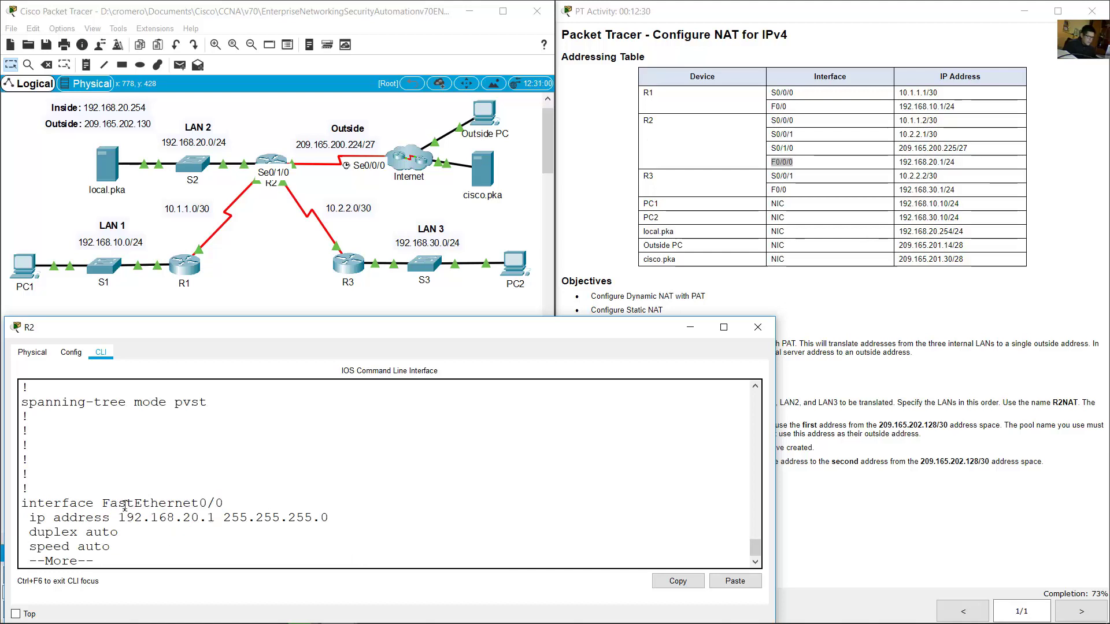
left_click_drag(121, 503, 223, 502)
left_click_drag(126, 519, 223, 518)
left_click(237, 132)
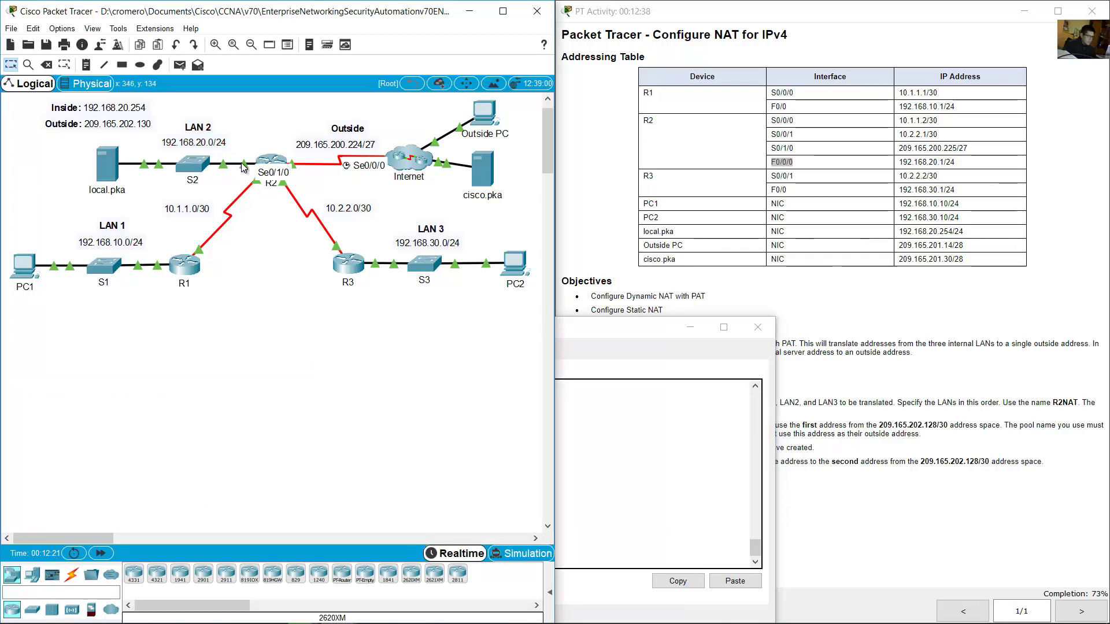
left_click(269, 164)
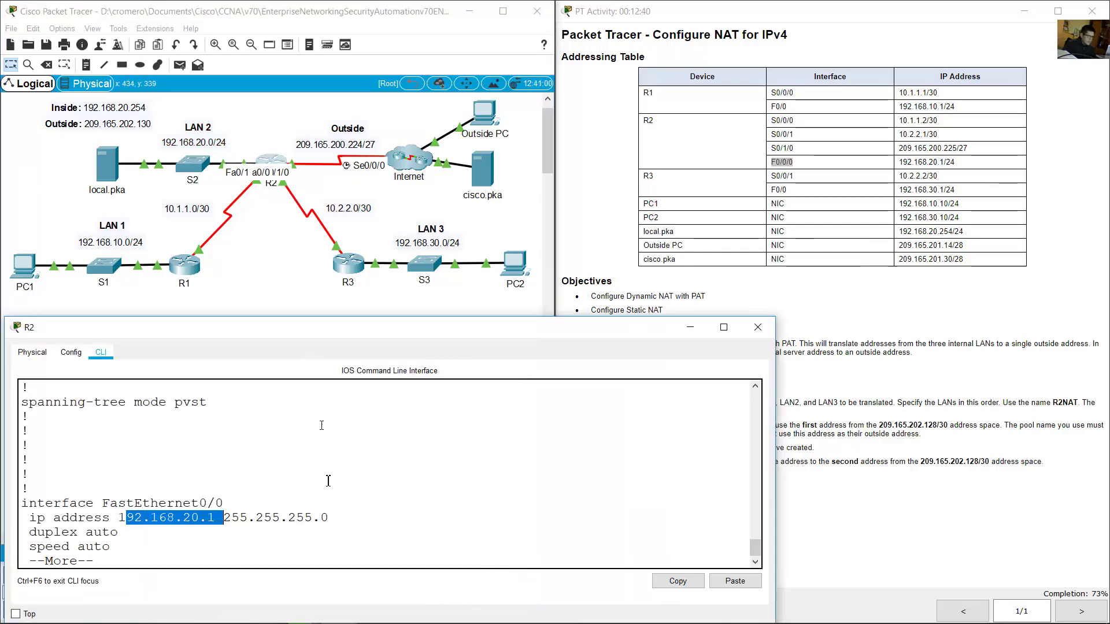
key("space")
key("space")
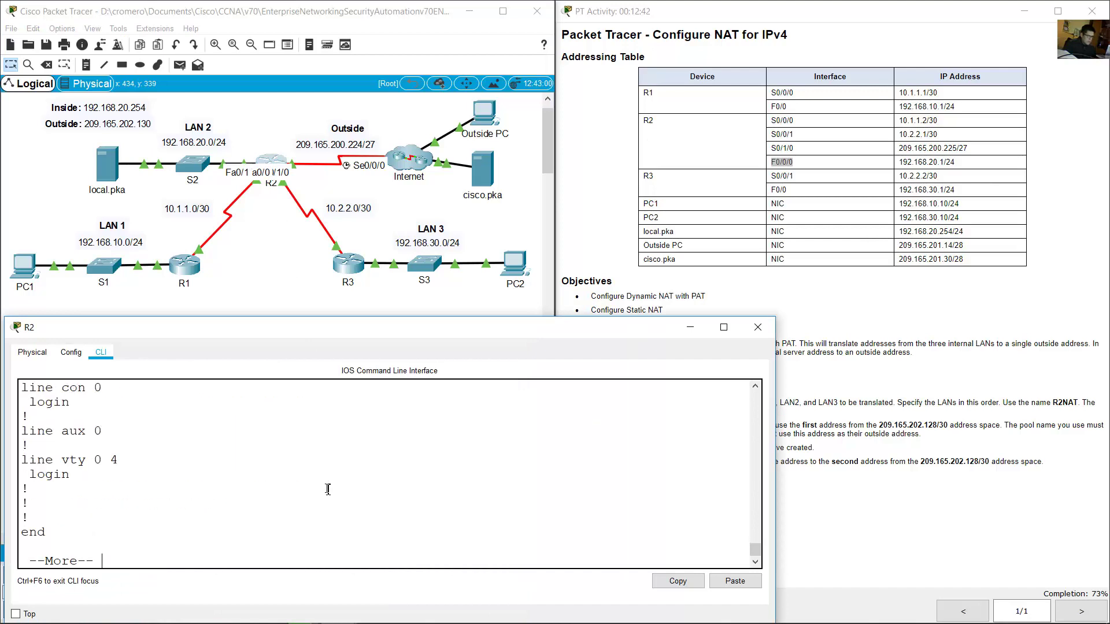
key("space")
Step: Enter global configuration mode on R2 and mark interface f0/0 as inside with ip nat inside
type("conf term")
key("Return")
type("ig)#i")
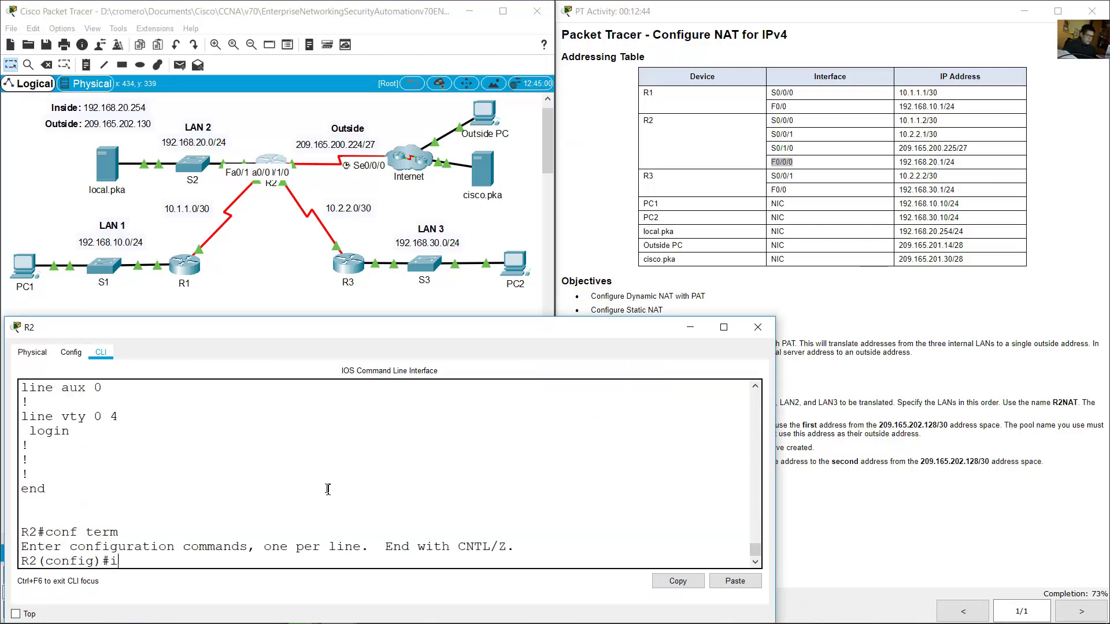
type("nt f0/0")
key("Return")
type("ip na")
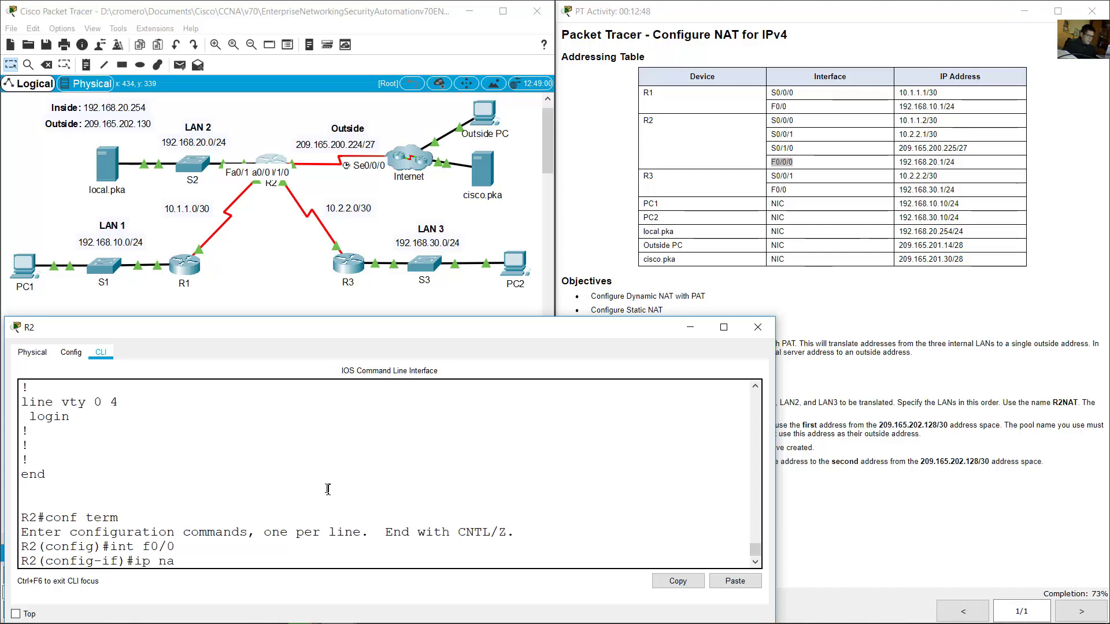
type("t inside")
key("Return")
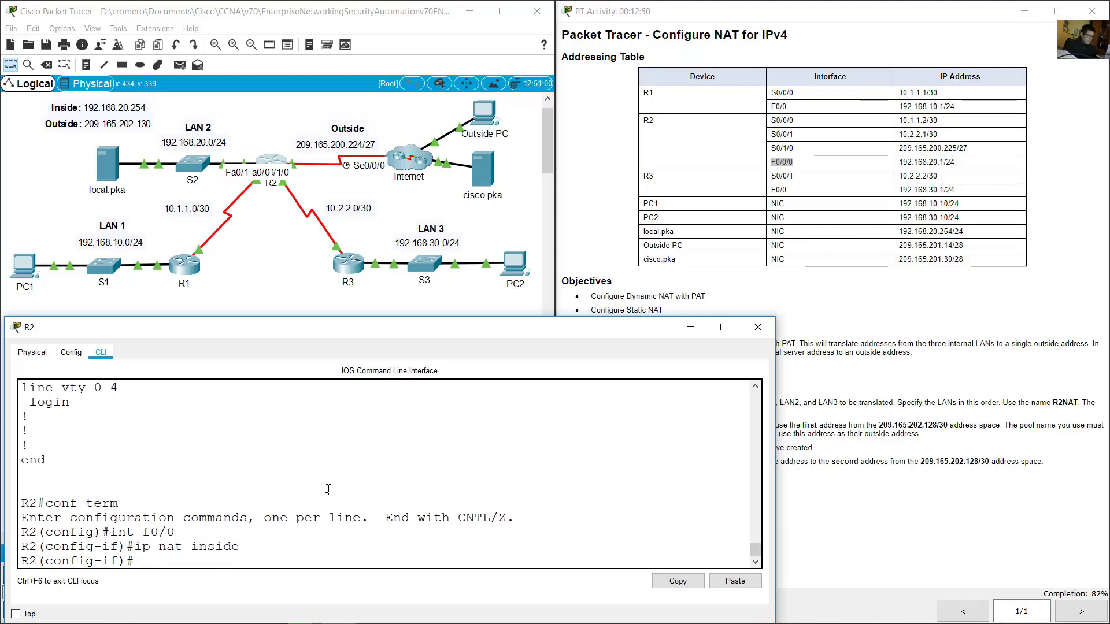
Step: Identify R2's interface toward R1 and mark s0/0/0 as an inside interface with ip nat inside
left_click(257, 207)
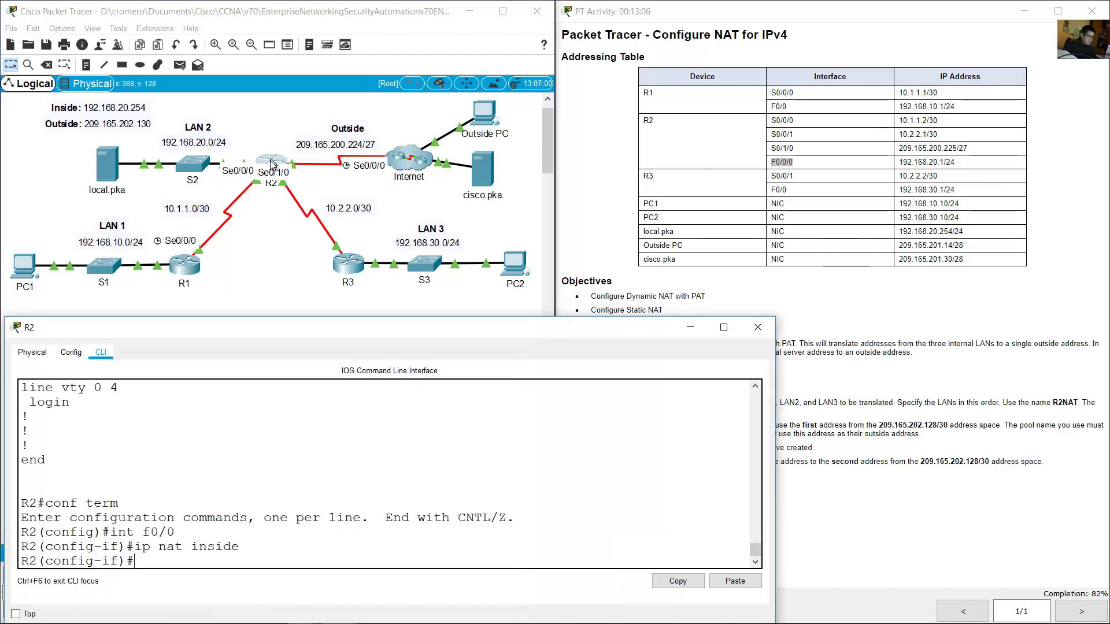
type("int f0/0")
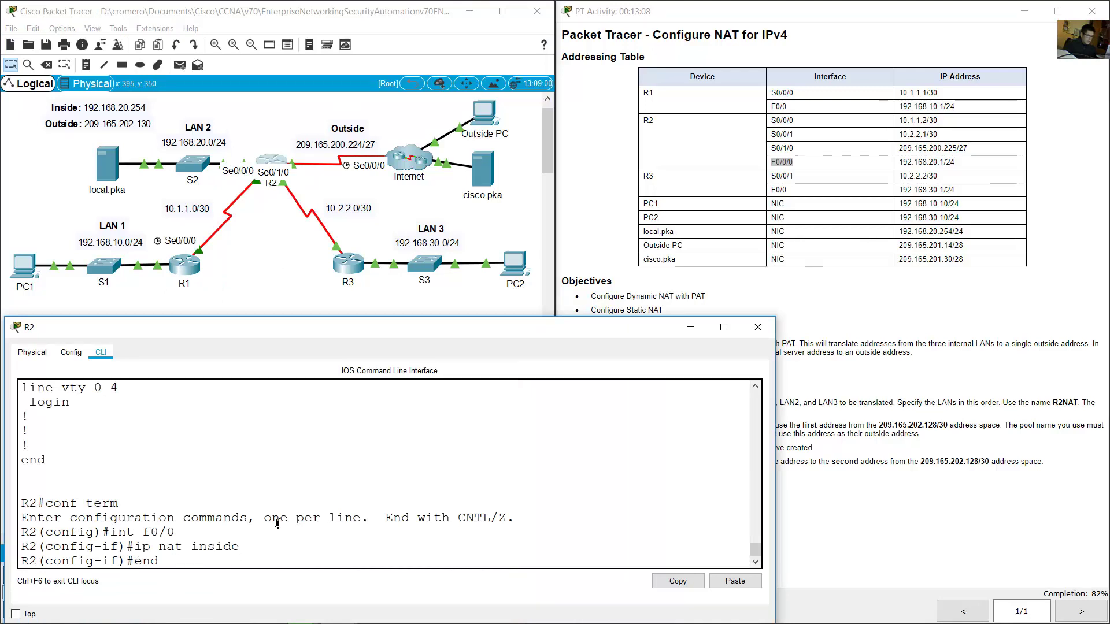
key("BackSpace")
type("s0/")
key("Return")
key("Up")
key("Up")
key("Return")
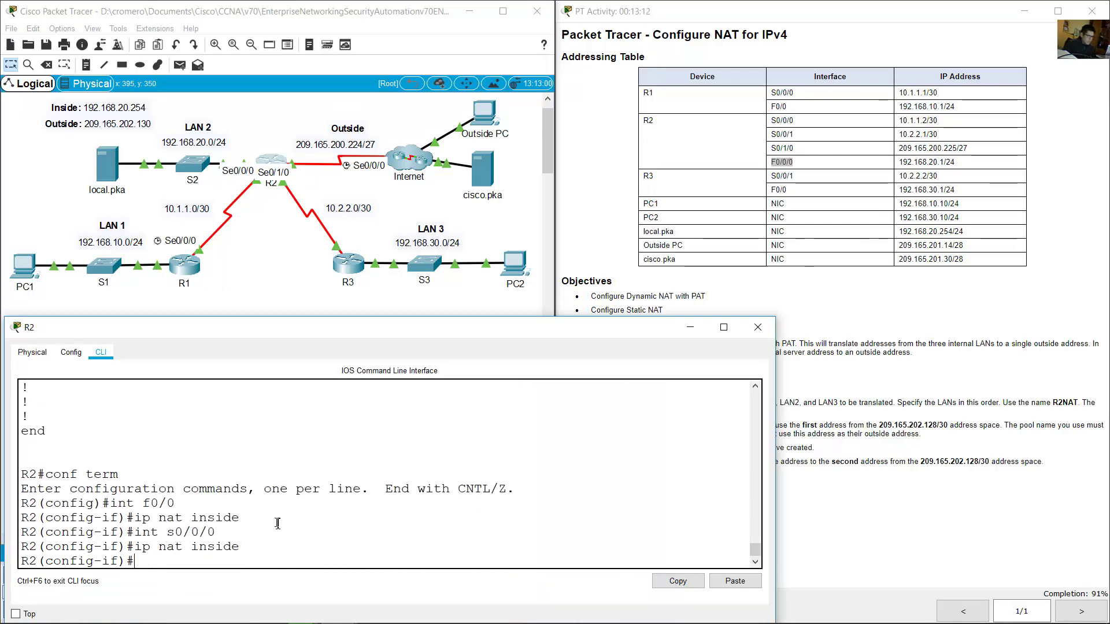
Step: Identify R2's interface toward R3, mark s0/0/1 as inside with ip nat inside, and exit interface configuration
left_click(250, 257)
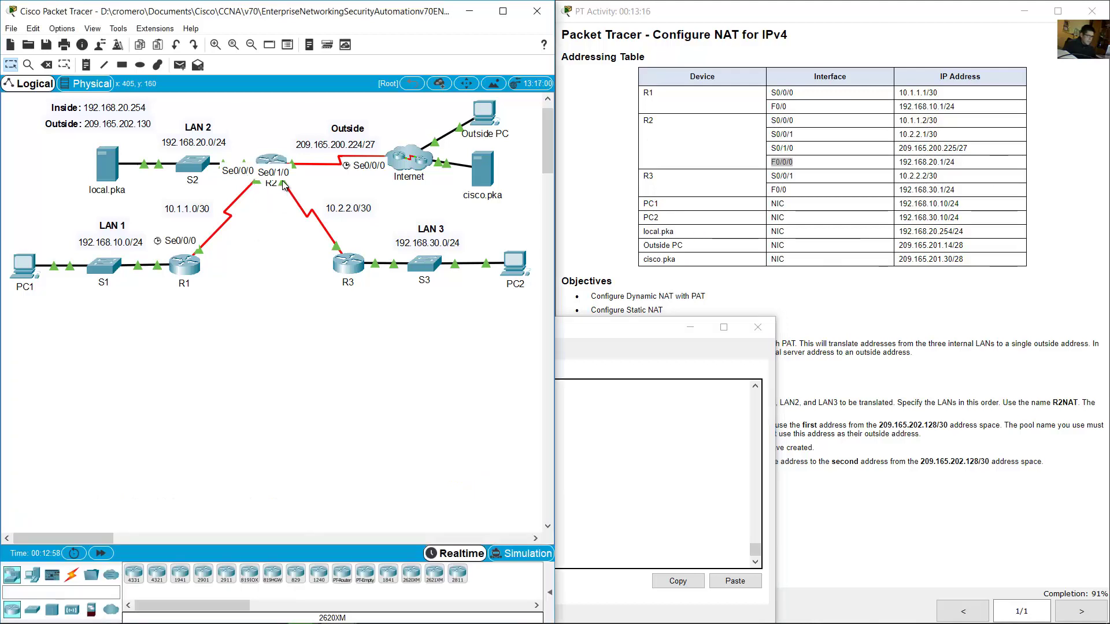
mouse_move(283, 185)
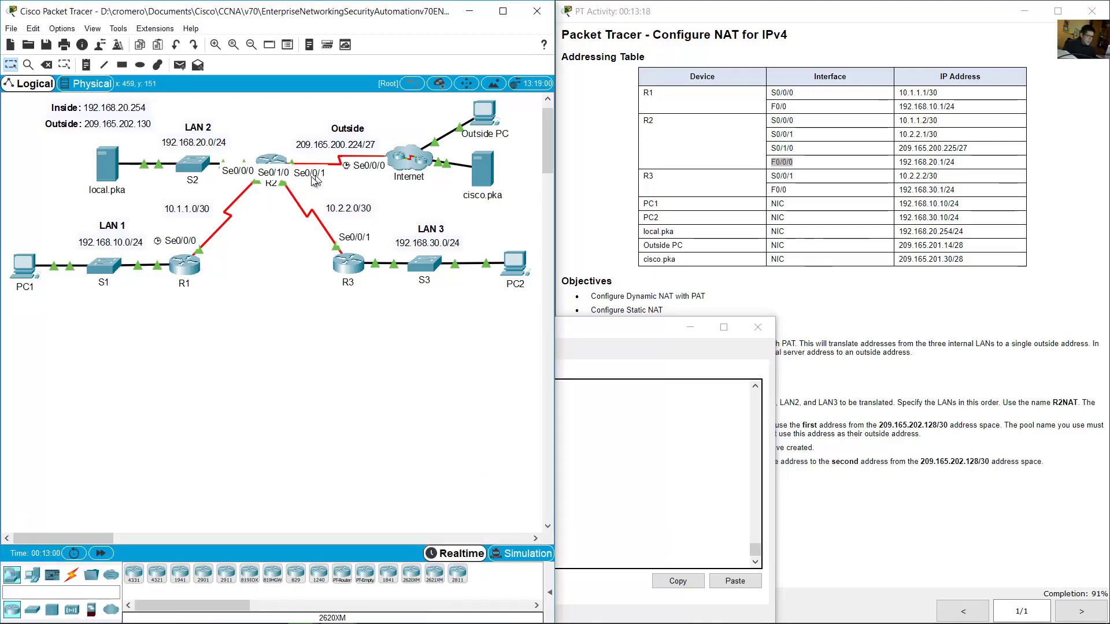
left_click(632, 509)
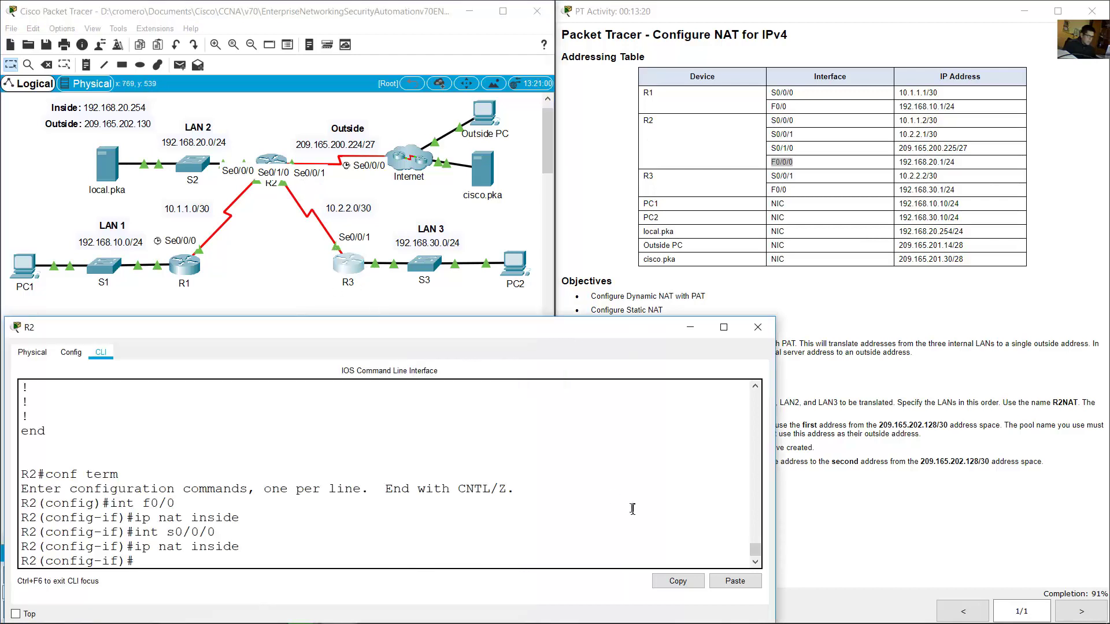
key("Up")
key("Up")
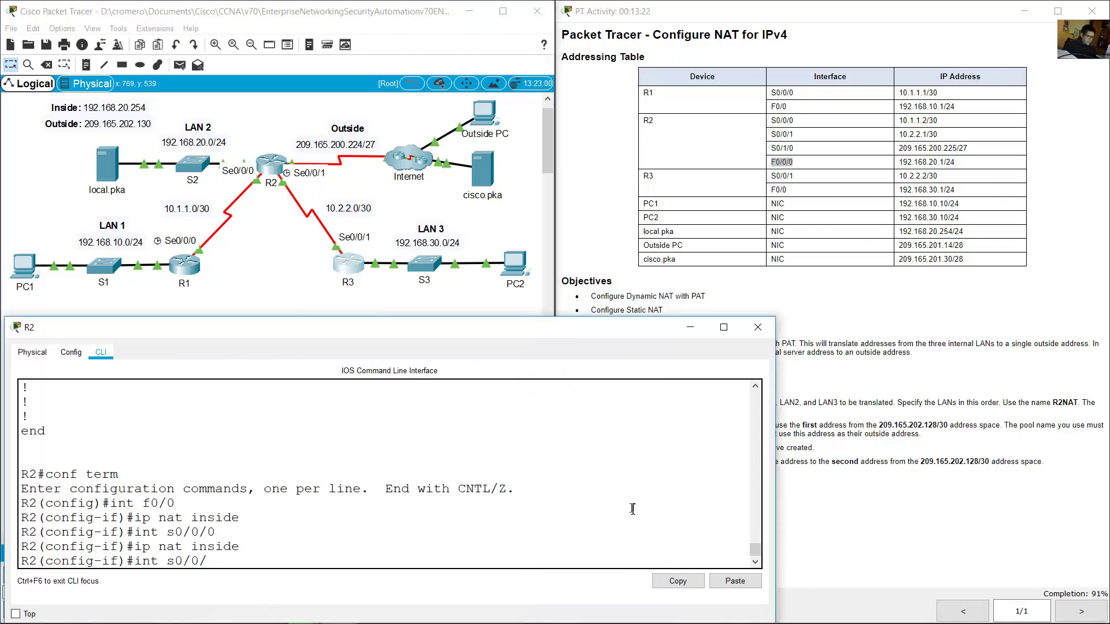
key("Return")
type("ip nat inside")
key("Return")
type("exit")
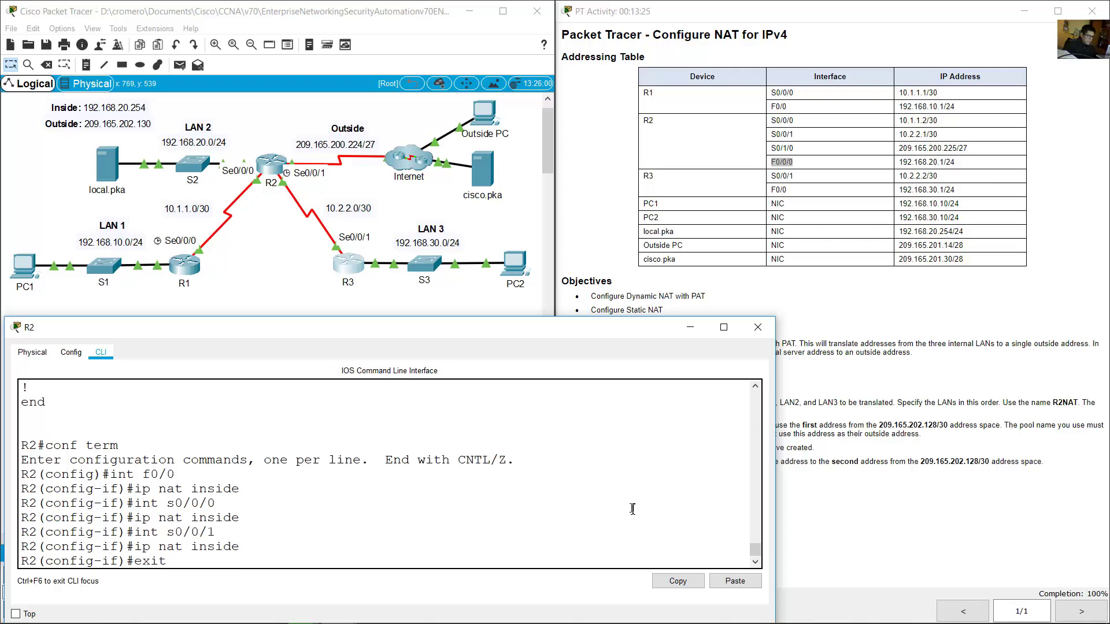
key("Return")
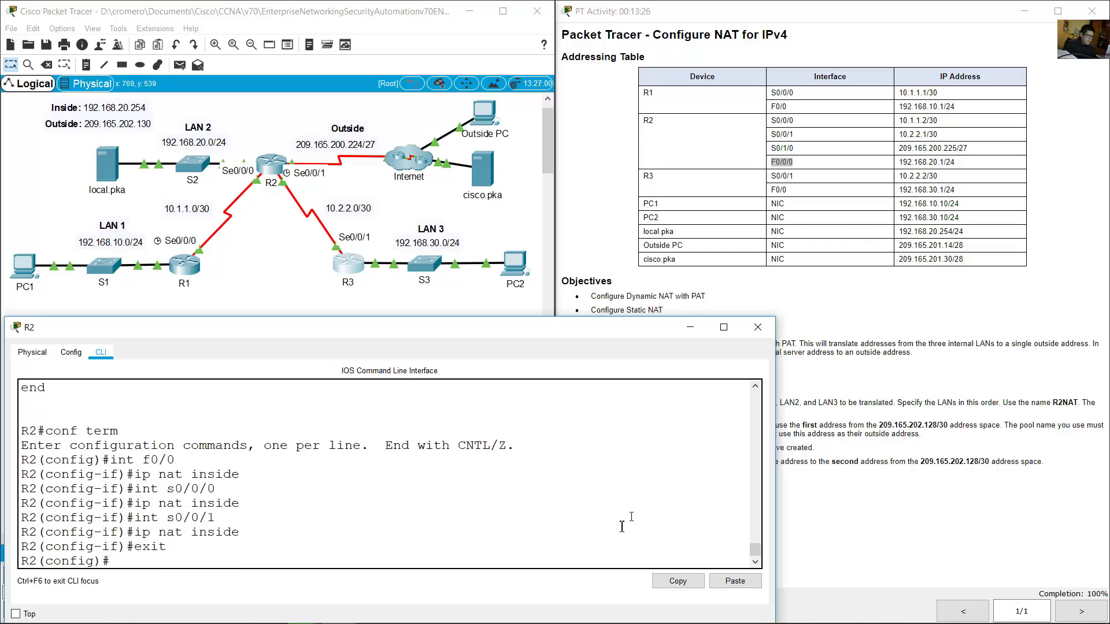
Step: Review R2's inside and outside links in the topology and check the activity instructions and completion status
left_click(237, 255)
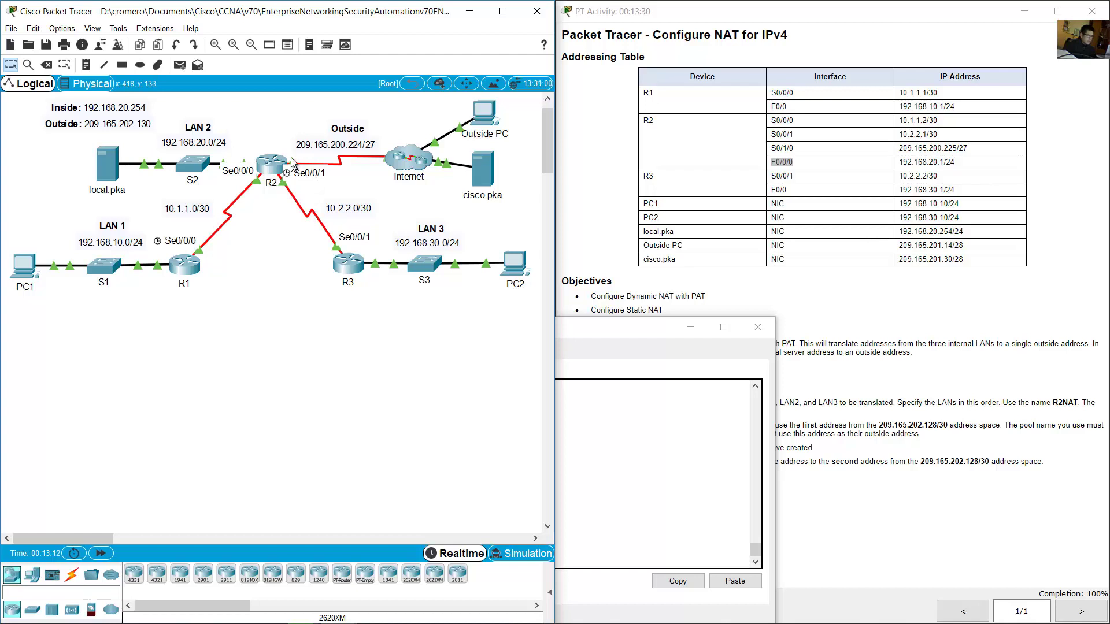
left_click_drag(400, 115, 434, 195)
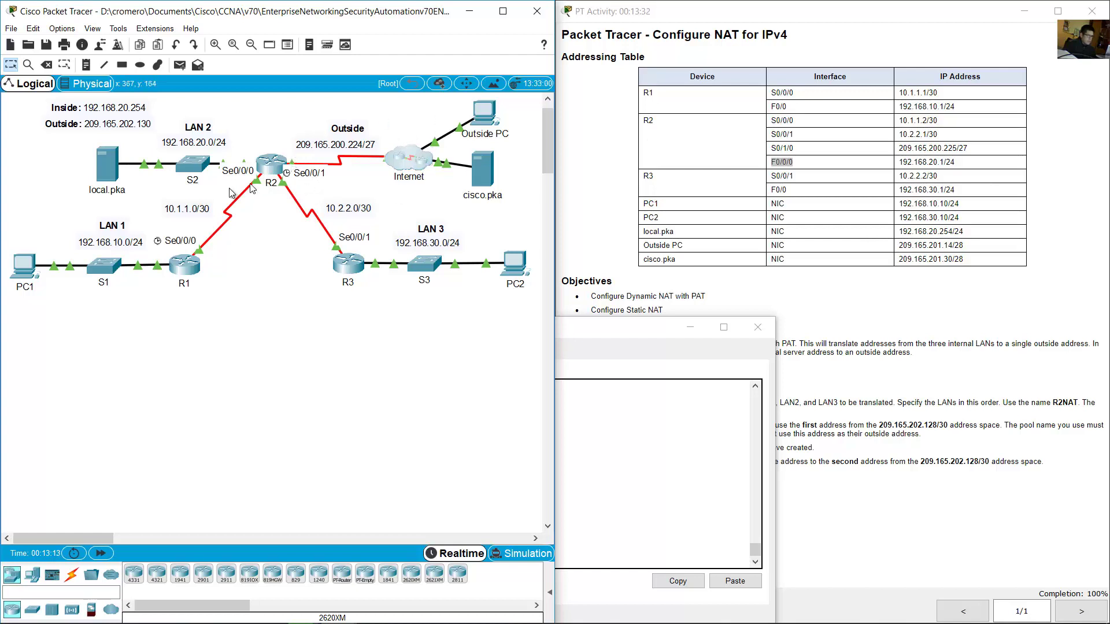
left_click_drag(307, 234, 229, 201)
left_click(592, 444)
left_click(966, 421)
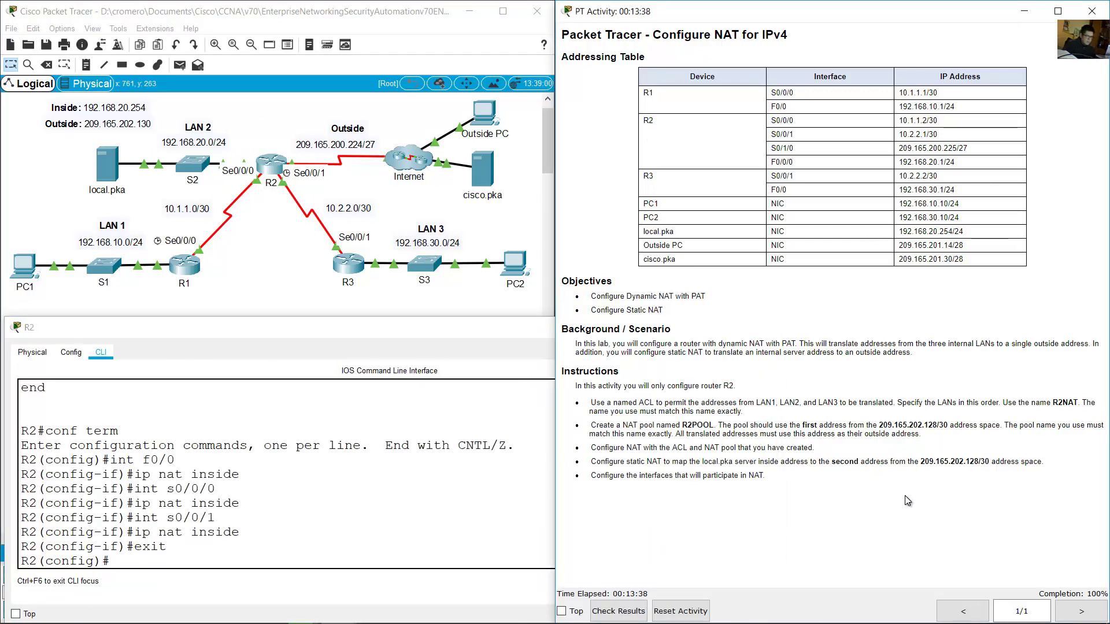
left_click(277, 273)
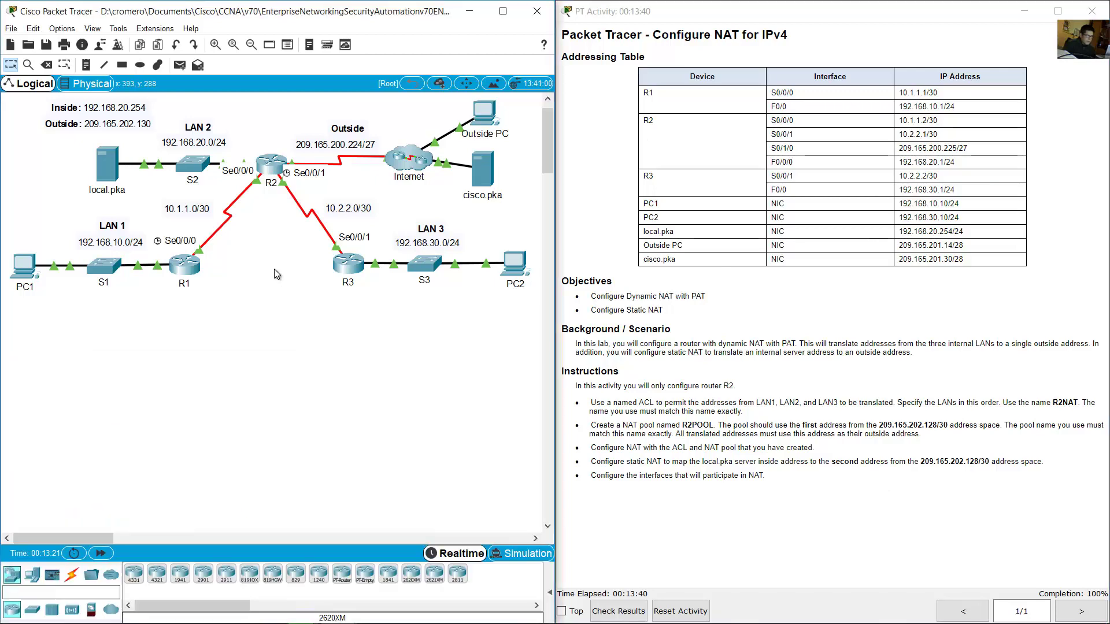
Step: Open PC1's Command Prompt in a widened window below the topology
left_click(23, 266)
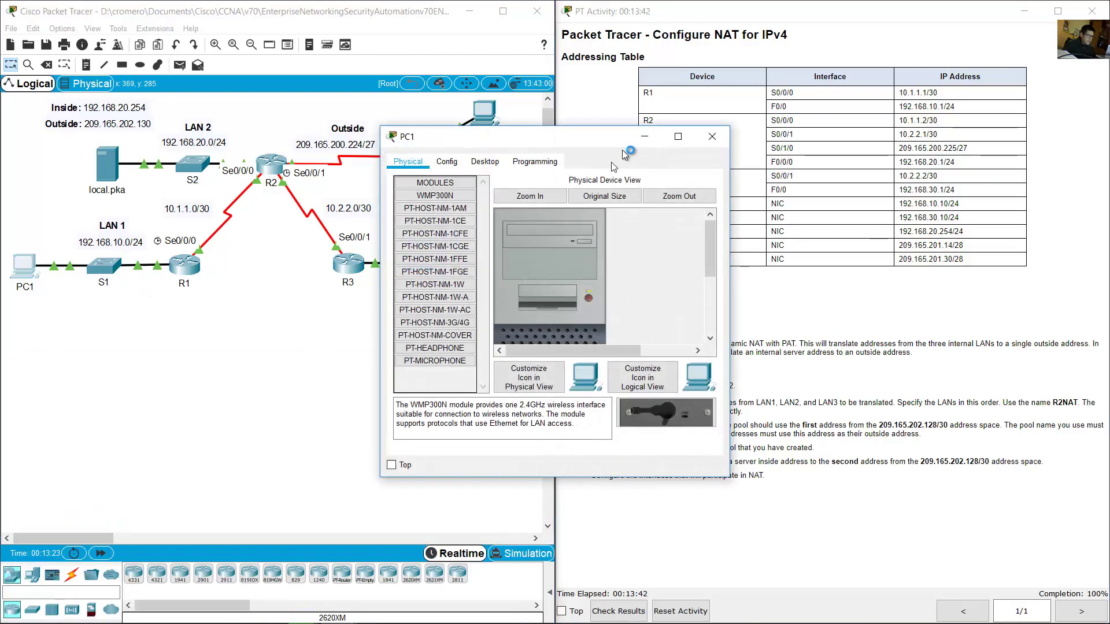
left_click_drag(602, 144, 234, 288)
left_click(114, 304)
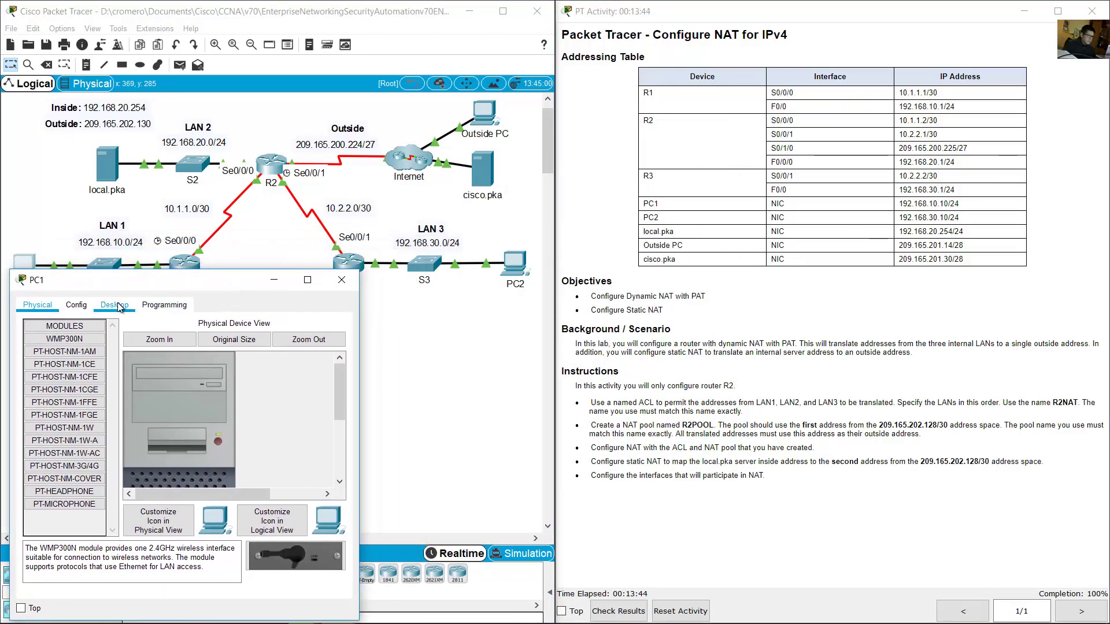
left_click_drag(359, 270, 741, 320)
left_click(528, 386)
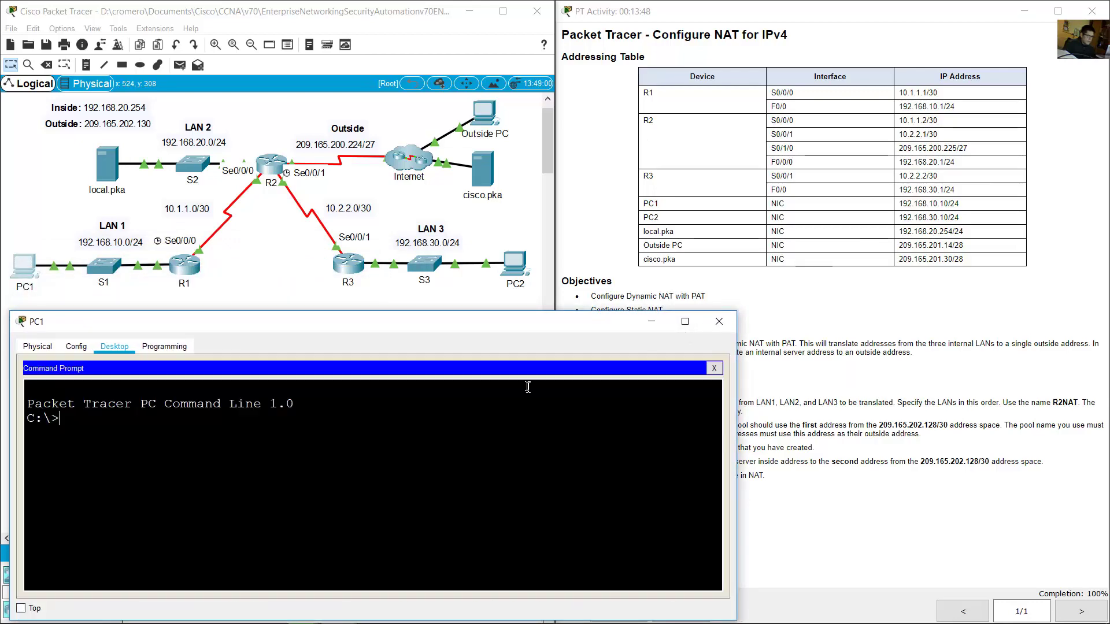
Step: Look up cisco.pka's IP address in the addressing table and ping 209.165.201.30 from PC1
left_click(569, 196)
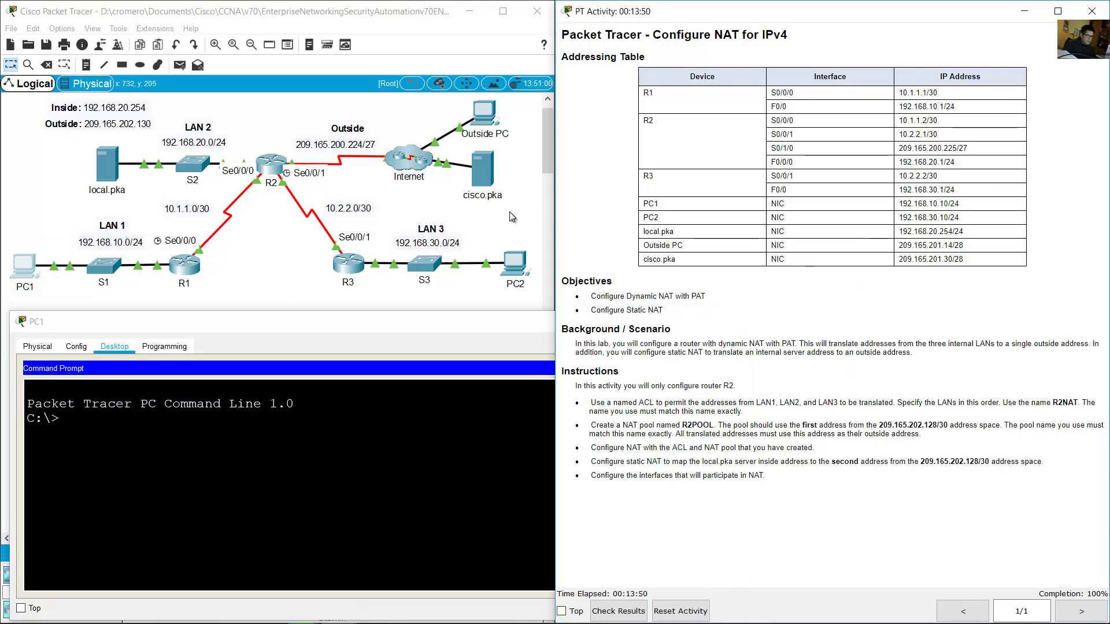
left_click_drag(509, 212, 463, 172)
left_click_drag(899, 259, 954, 262)
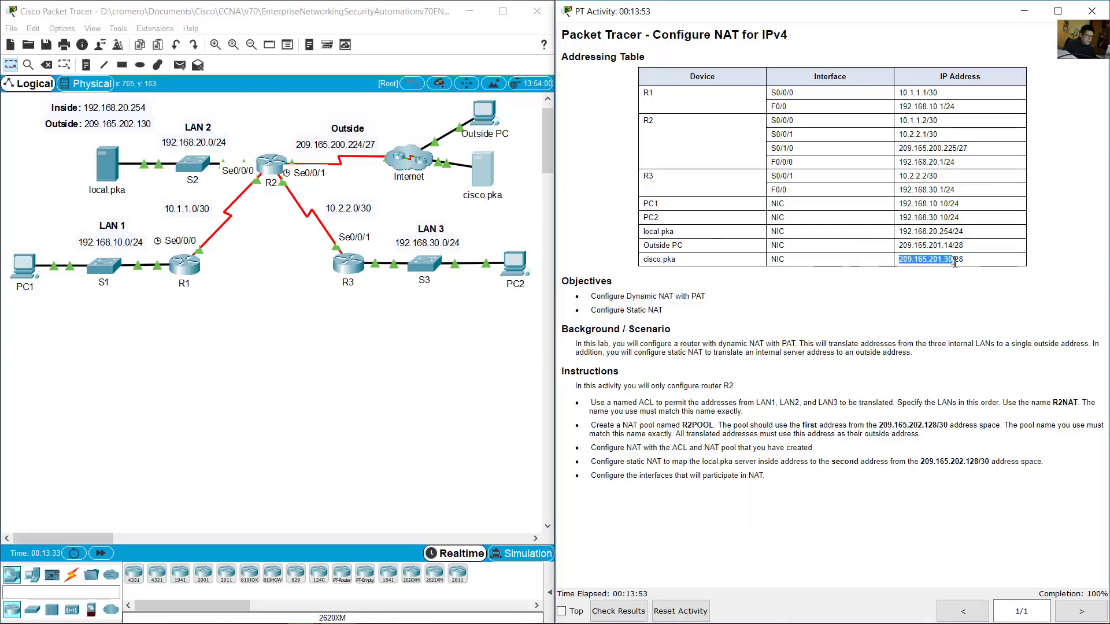
left_click(267, 175)
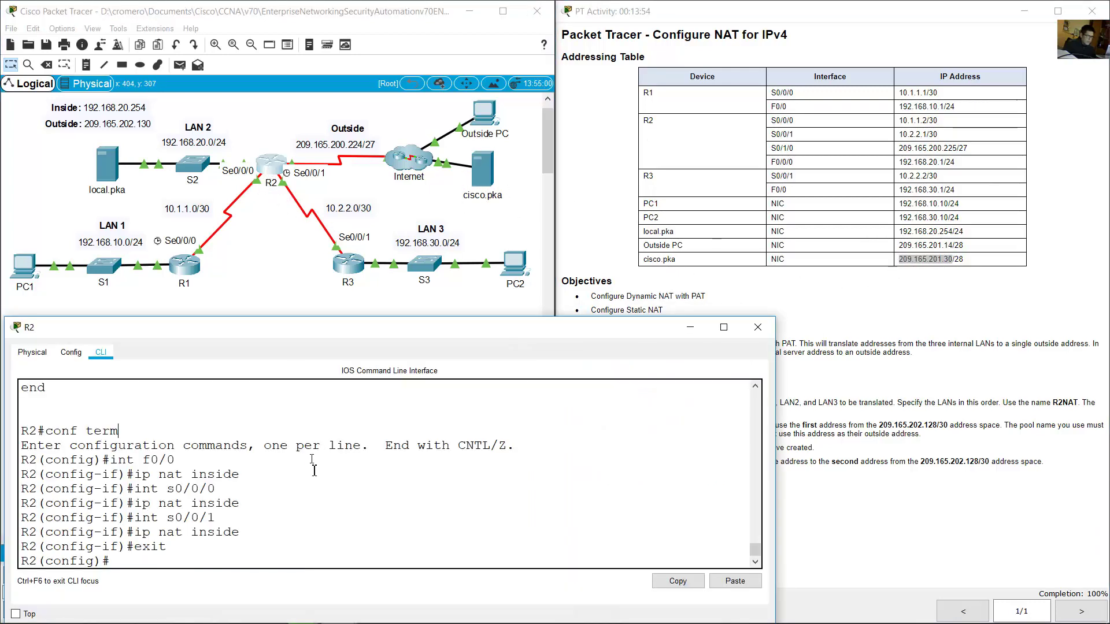
left_click(22, 265)
type("ping 209.165.201.30")
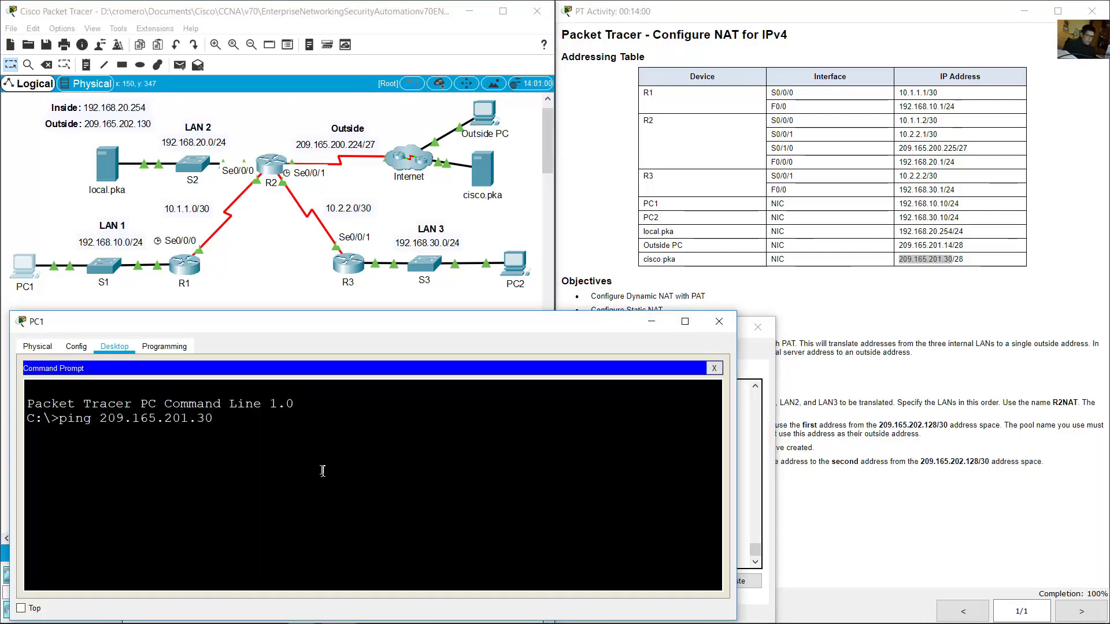
key("Return")
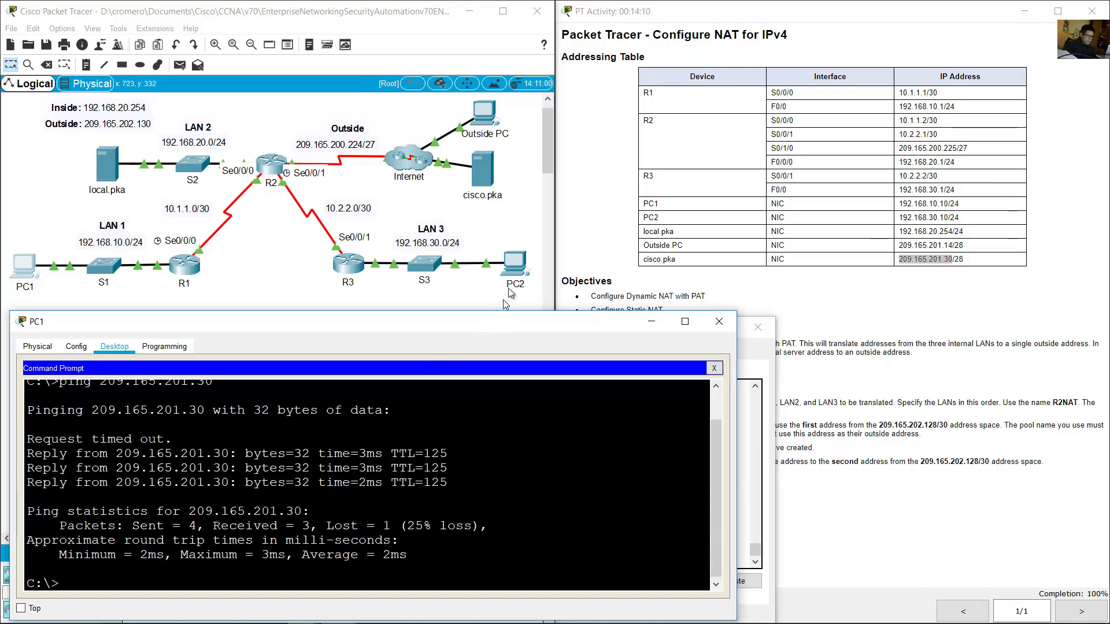
Step: Open PC2's Command Prompt in a widened window and ping cisco.pka at 209.165.201.30
left_click(516, 272)
left_click(516, 273)
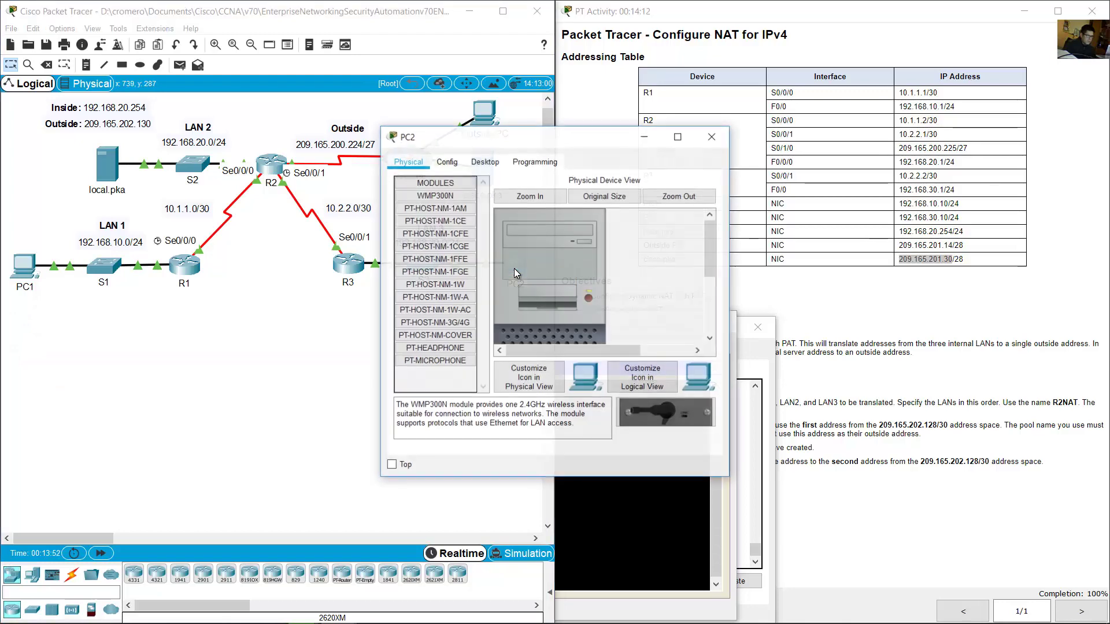
left_click_drag(520, 149, 182, 288)
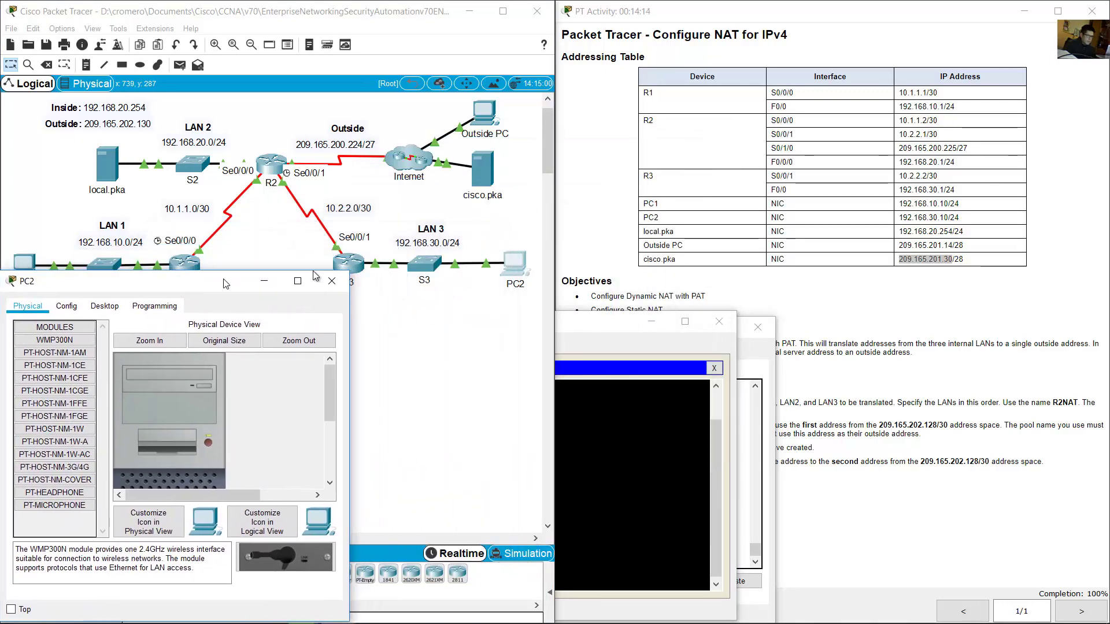
left_click_drag(352, 272, 780, 315)
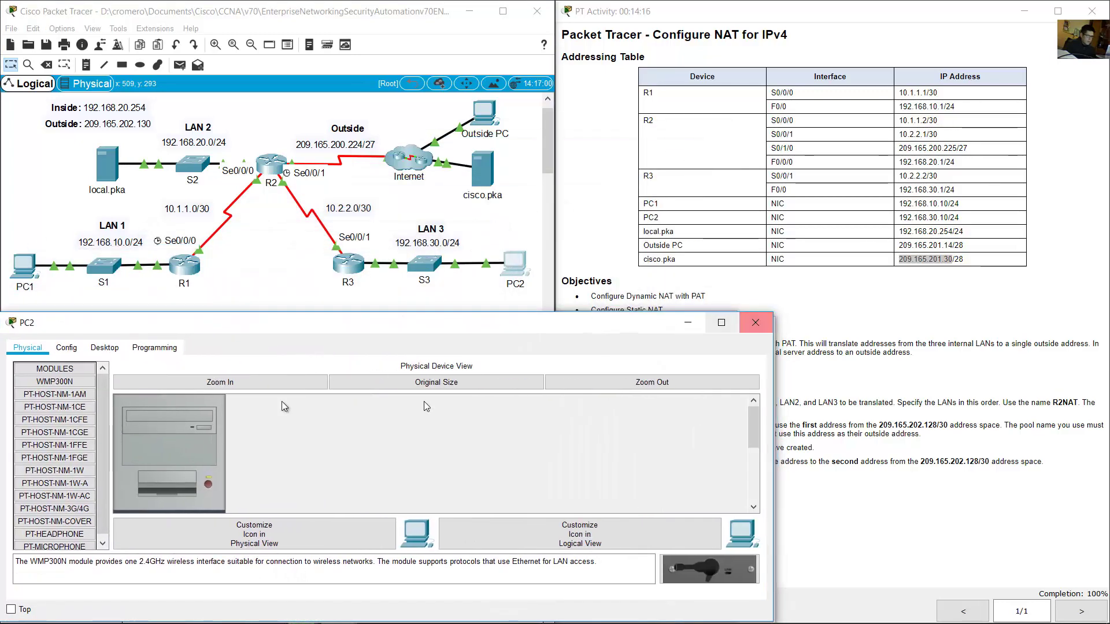
left_click(104, 348)
left_click(511, 412)
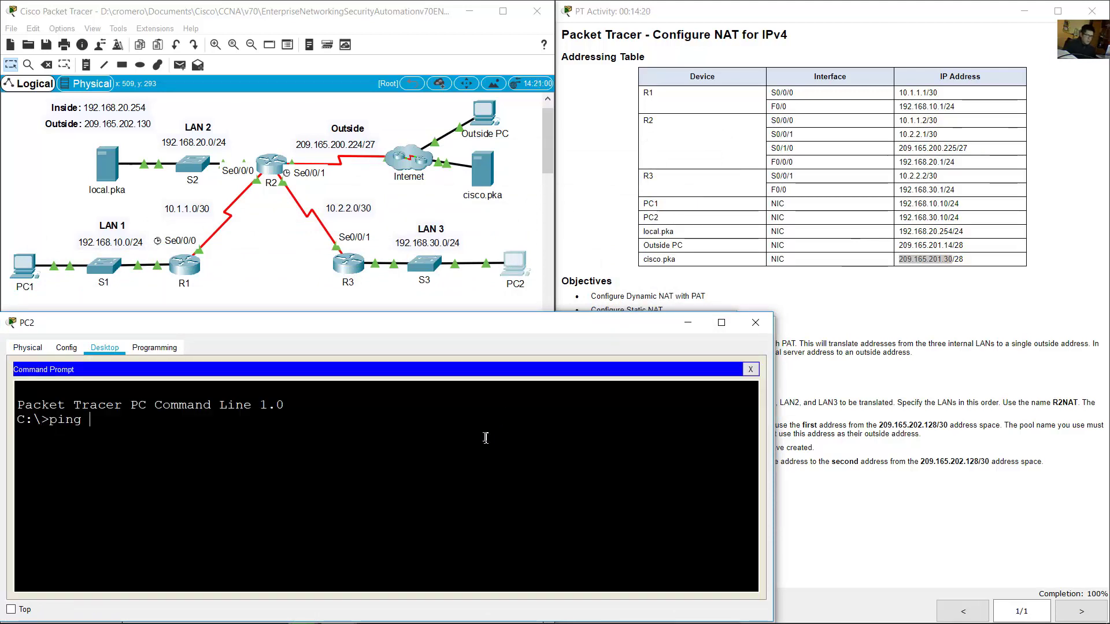
type("ping 209.165.201.30")
key("Return")
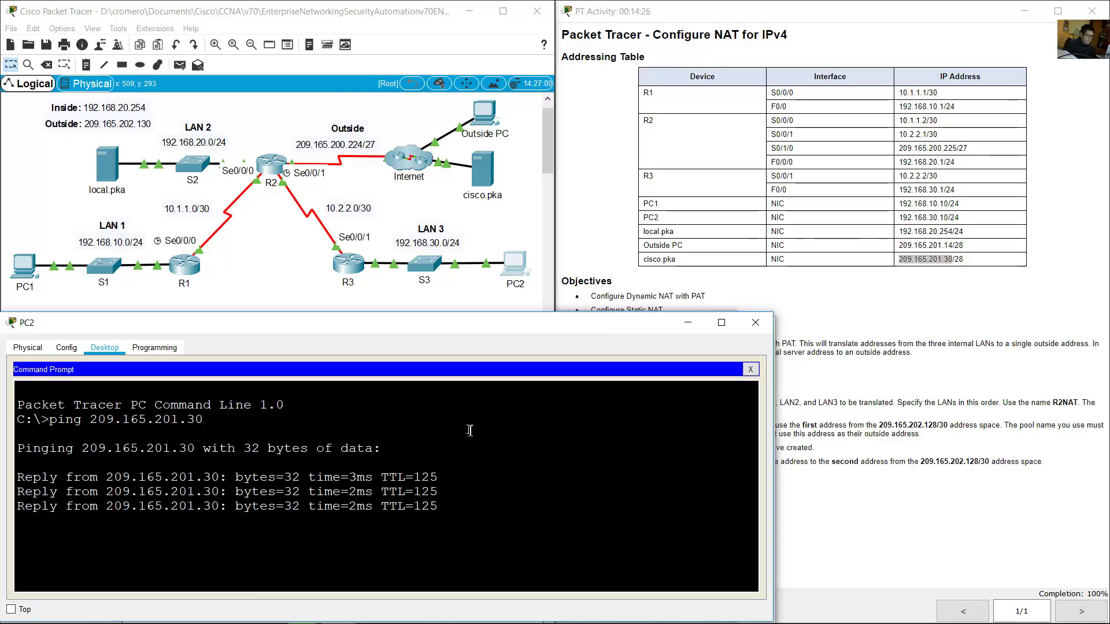
Step: Review the dynamic NAT with PAT and static NAT objectives, and locate Outside PC and local.pka's outside address in the topology
left_click(656, 284)
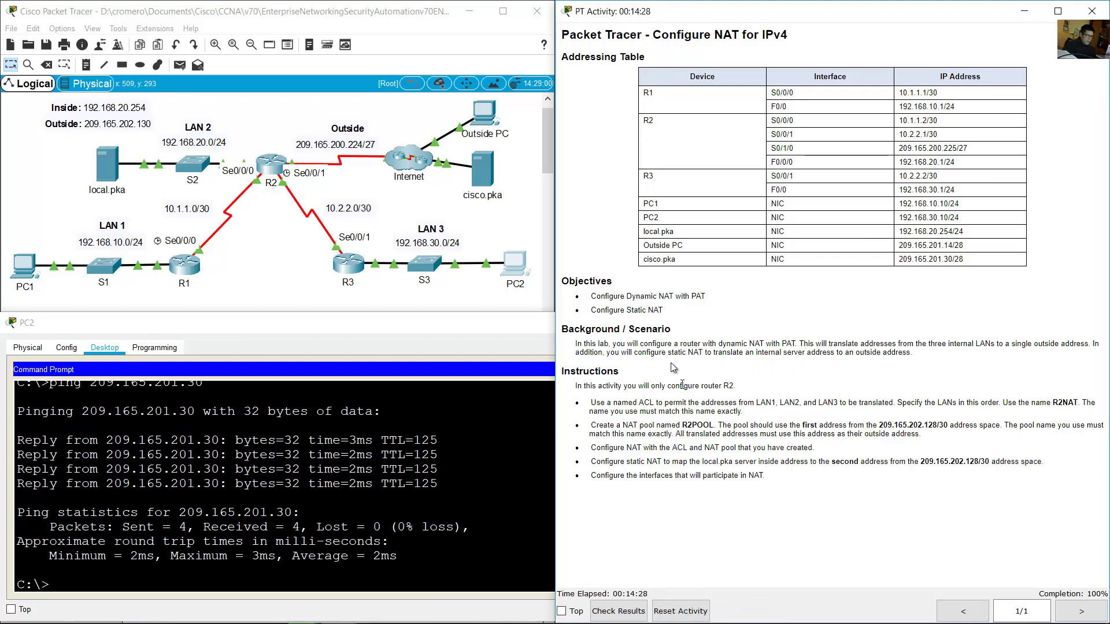
left_click_drag(648, 297, 703, 296)
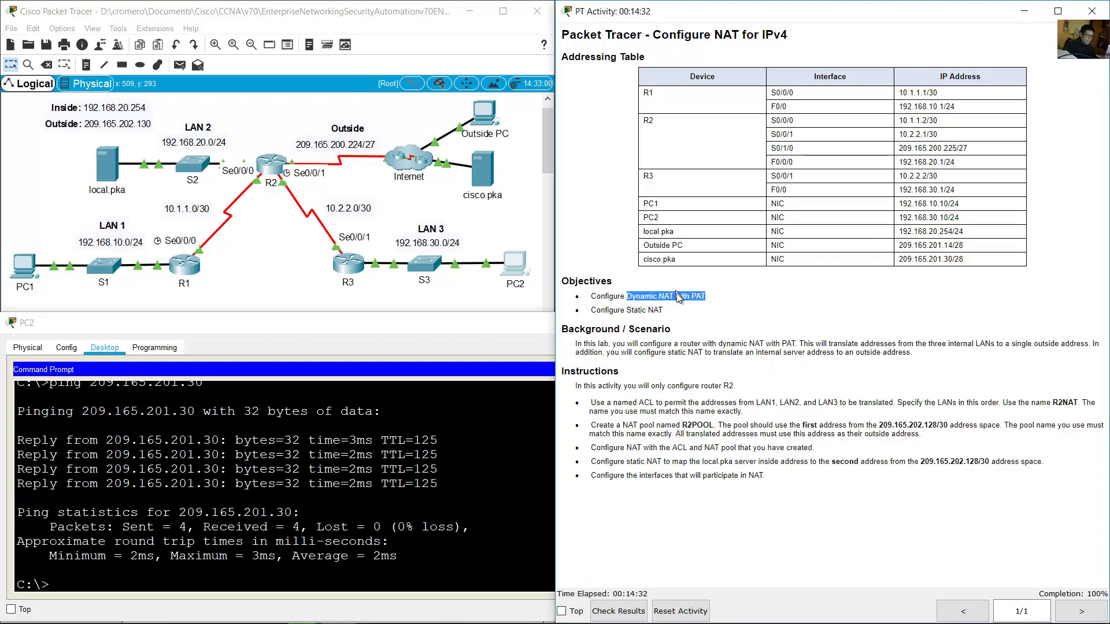
key("alt+Tab")
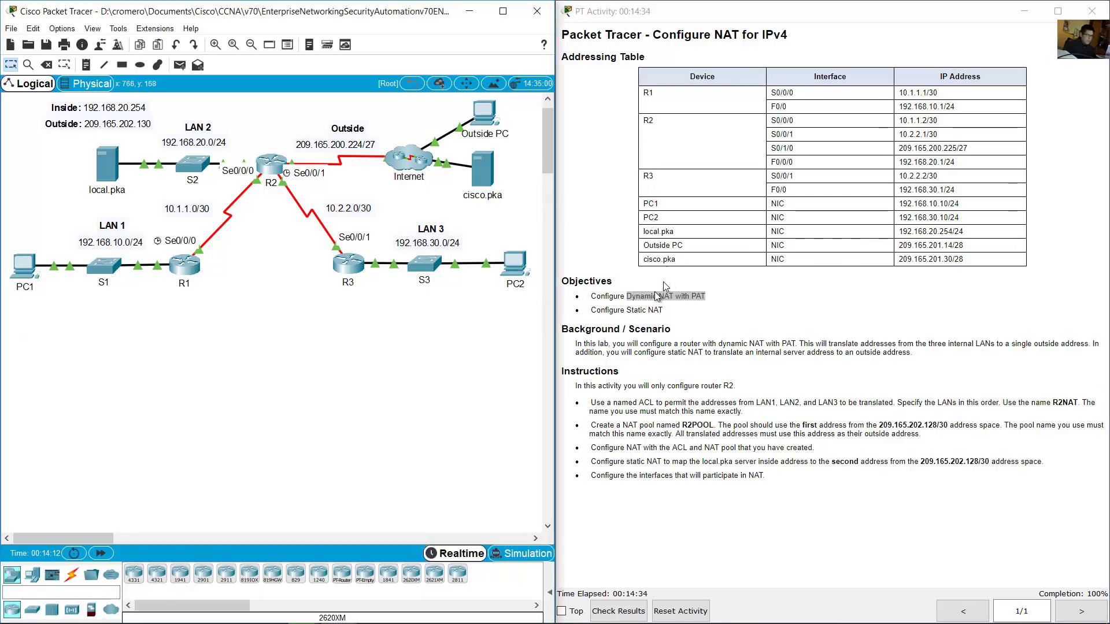
left_click_drag(596, 311, 678, 306)
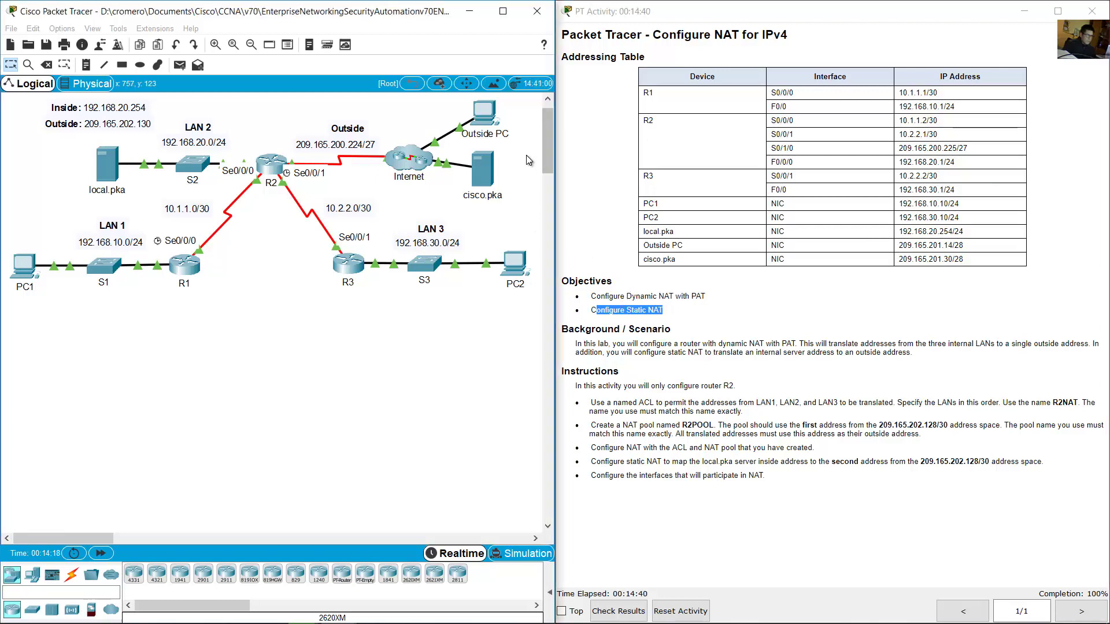
left_click_drag(514, 106, 464, 138)
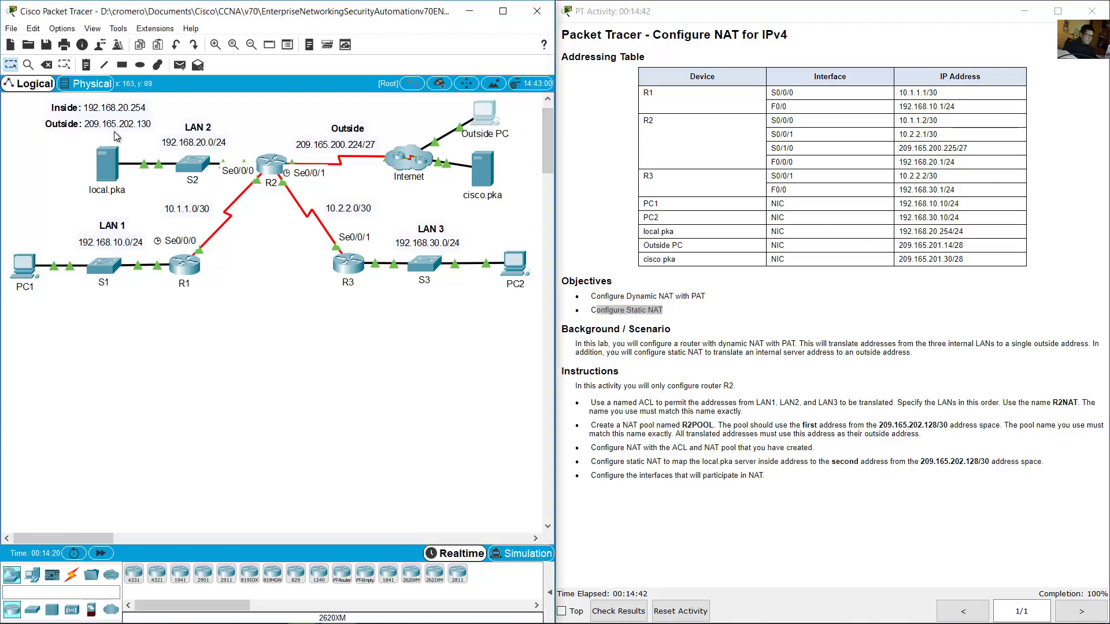
left_click_drag(21, 124, 108, 192)
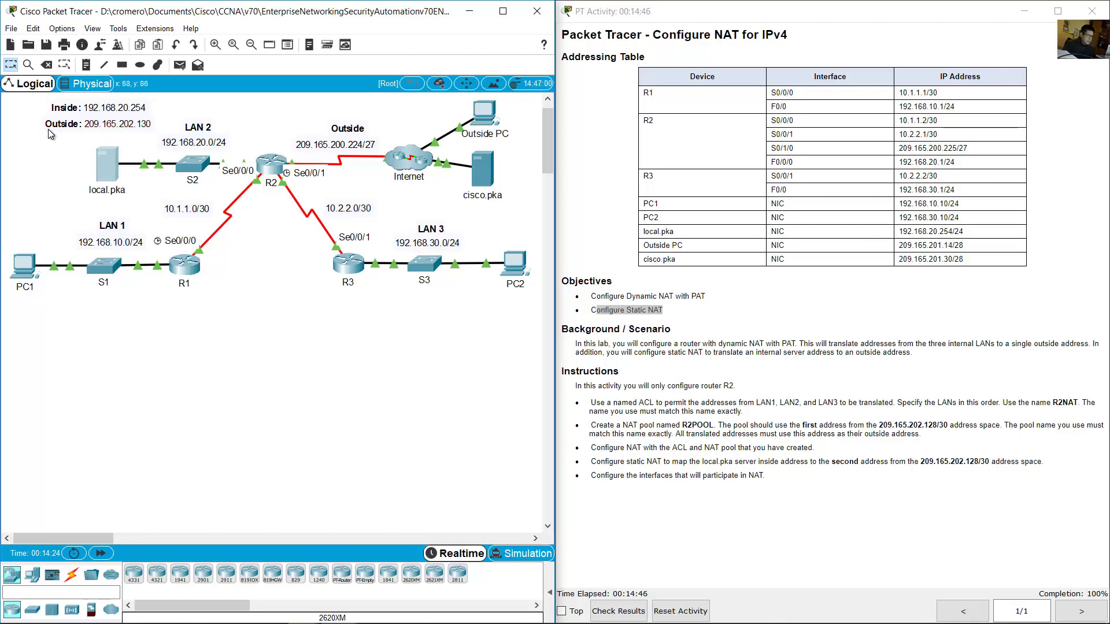
Step: Open Outside PC's Command Prompt in a widened window below the topology
left_click_drag(455, 143, 491, 112)
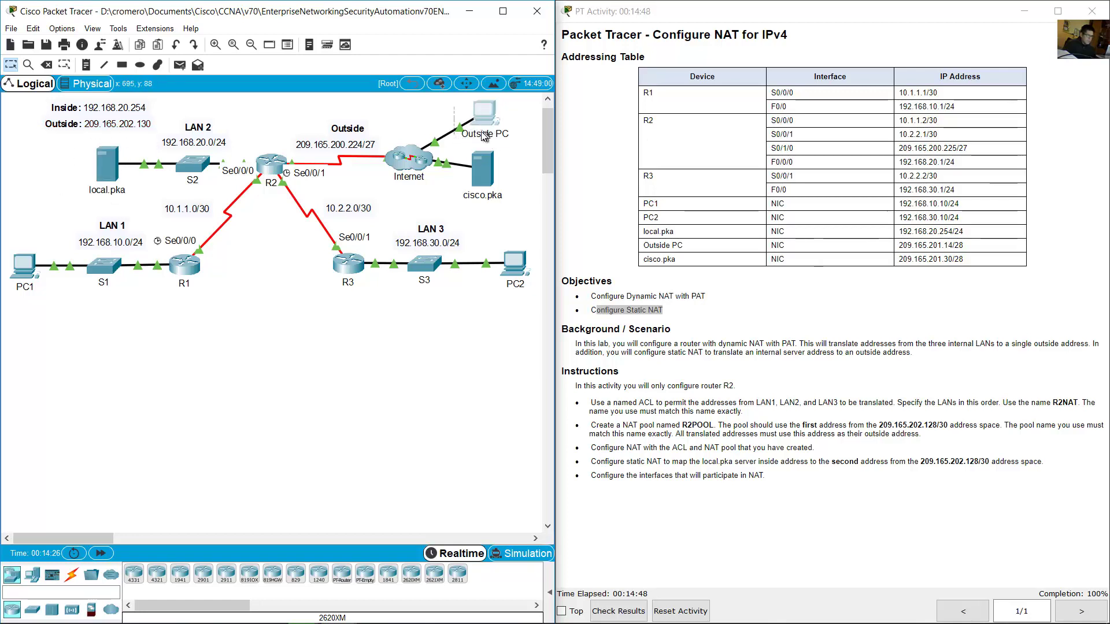
left_click(485, 115)
left_click_drag(547, 139, 175, 289)
left_click(112, 306)
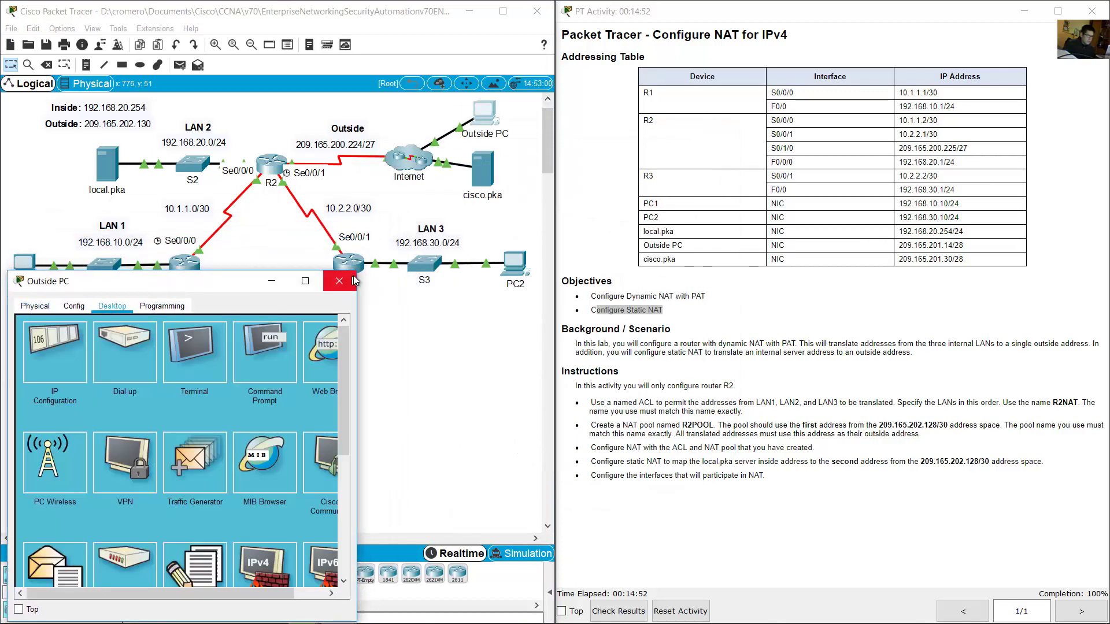
left_click_drag(357, 271, 637, 337)
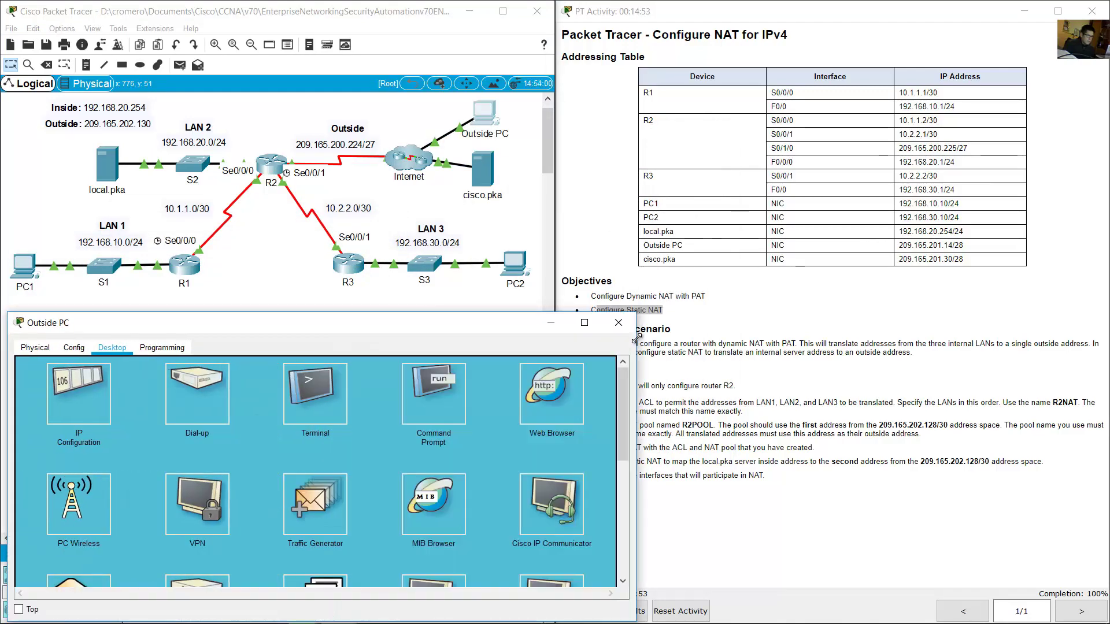
left_click(444, 399)
Step: Check local.pka's outside address in the topology and ping 209.165.202.130 from Outside PC
type("ping ")
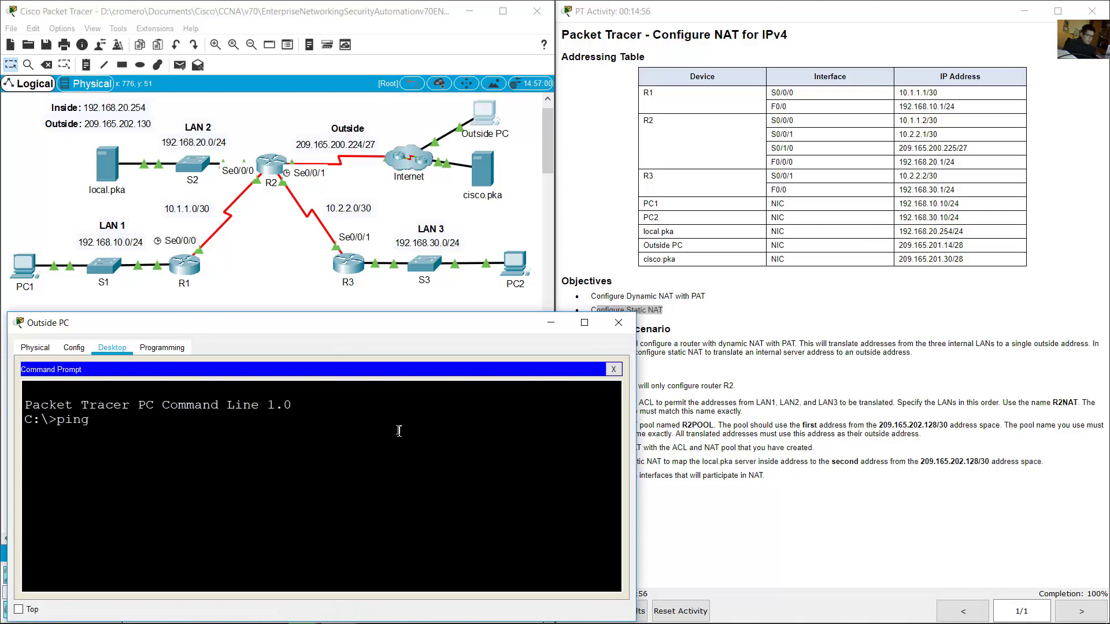
type("209.165.202.130")
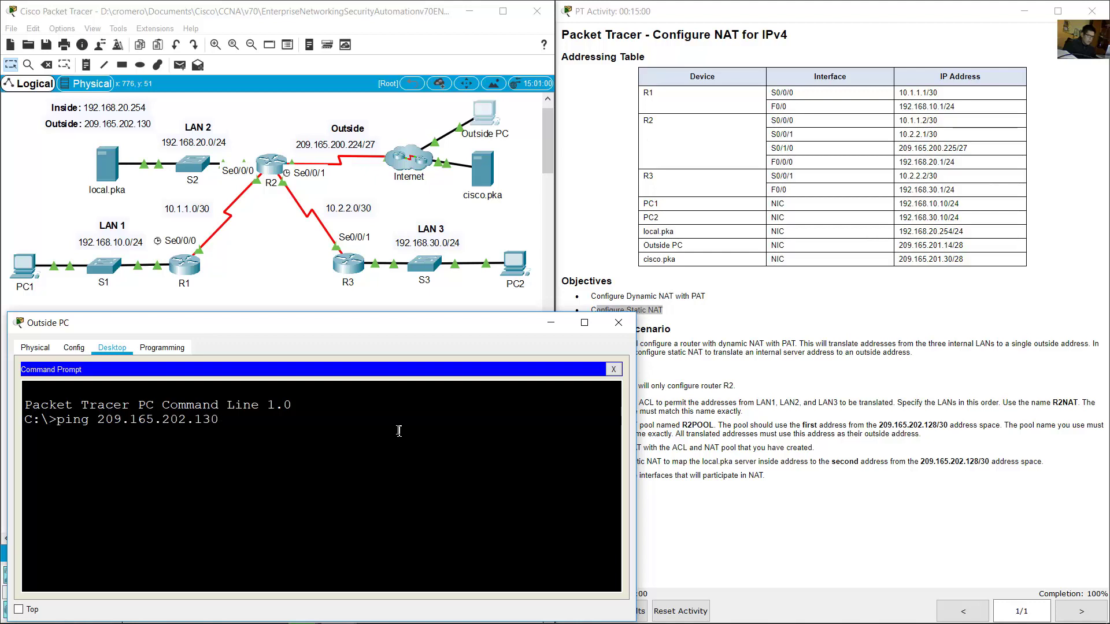
left_click(124, 292)
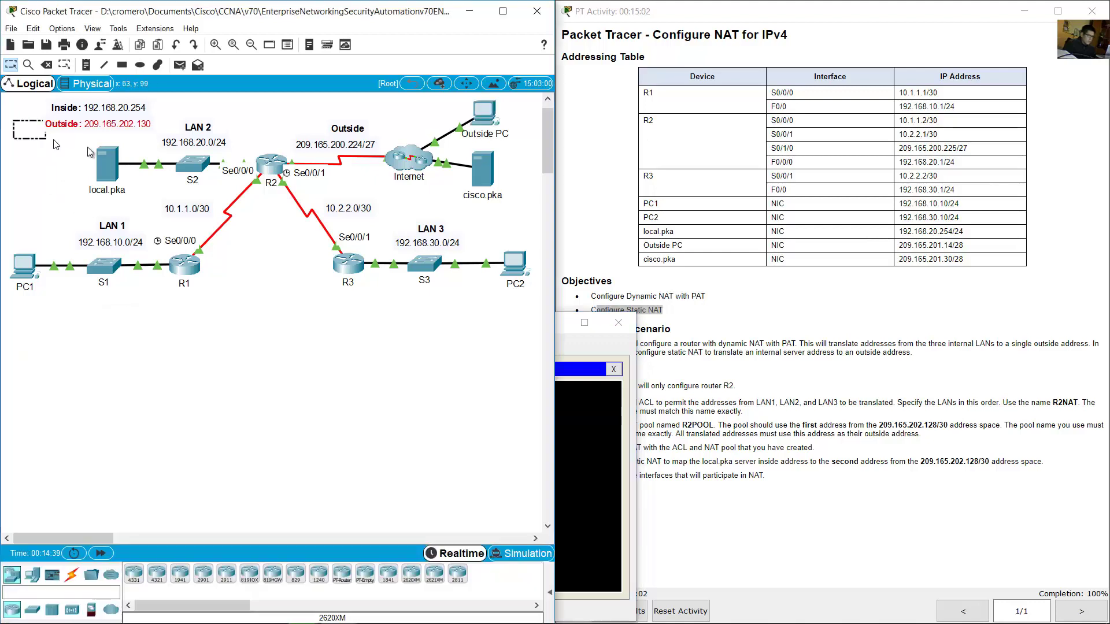
left_click(483, 114)
key("Return")
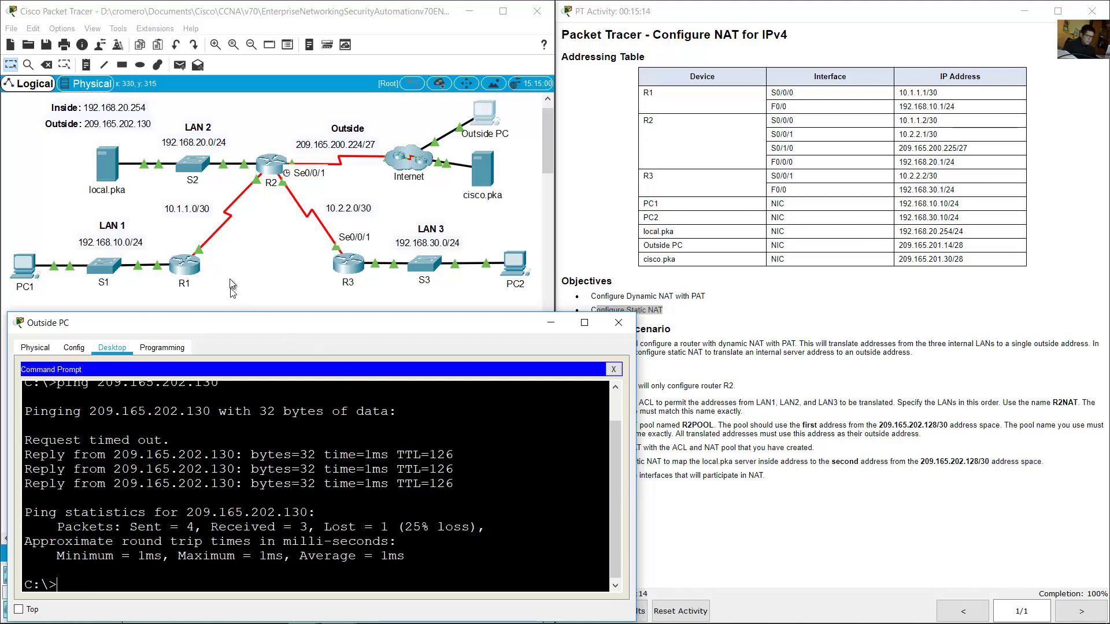
Step: Exit configuration mode on R2 and list its NAT table with show ip nat translations
left_click(270, 164)
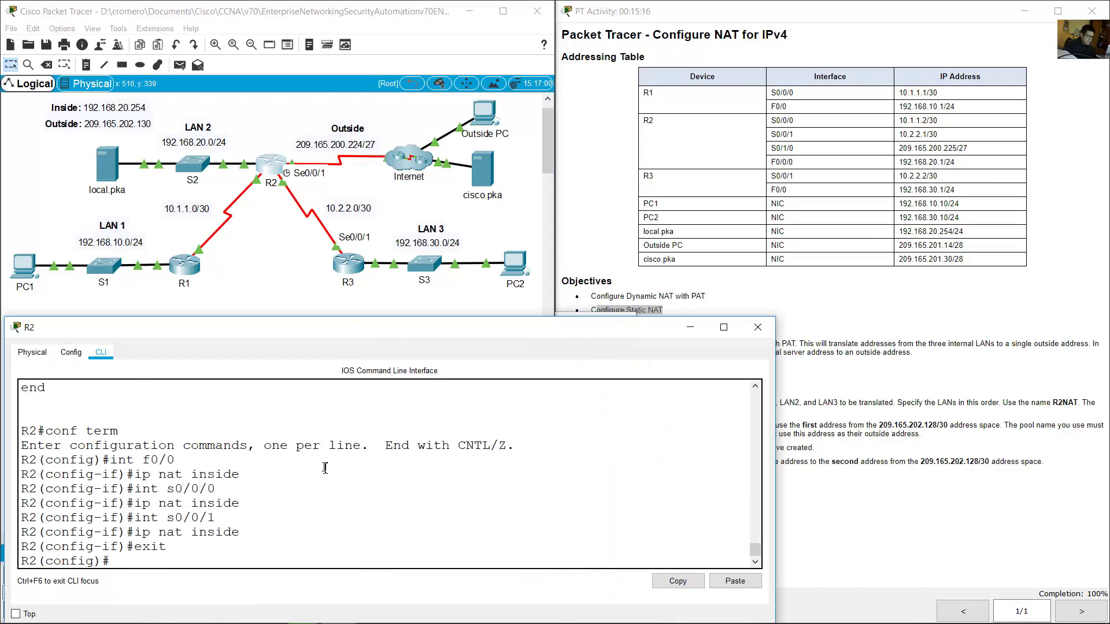
type("end")
key("Return")
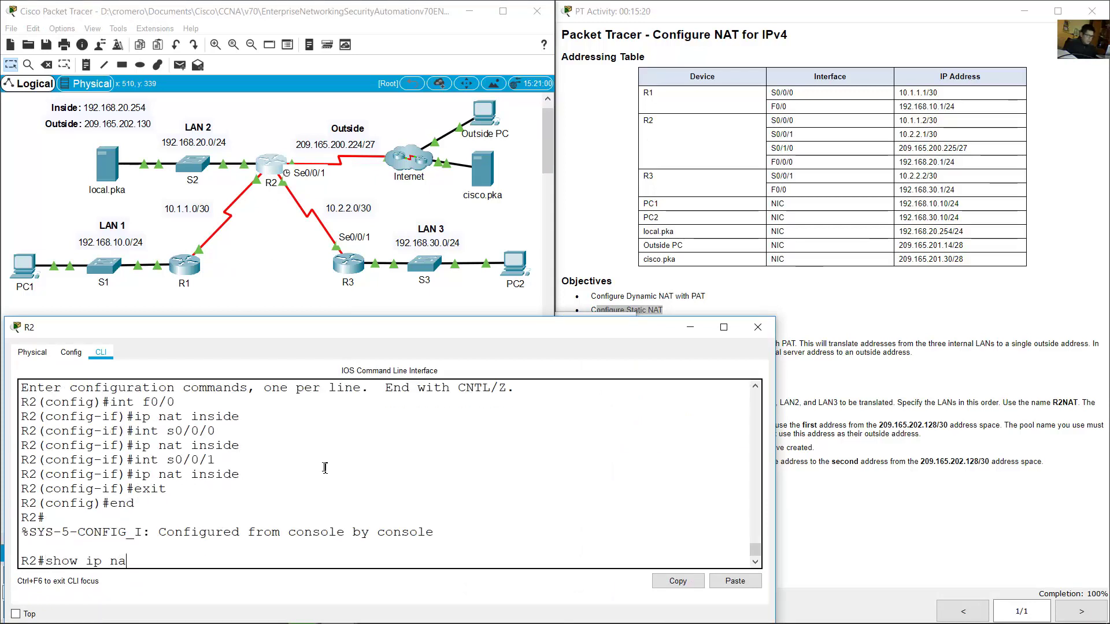
type("show ip nat transla")
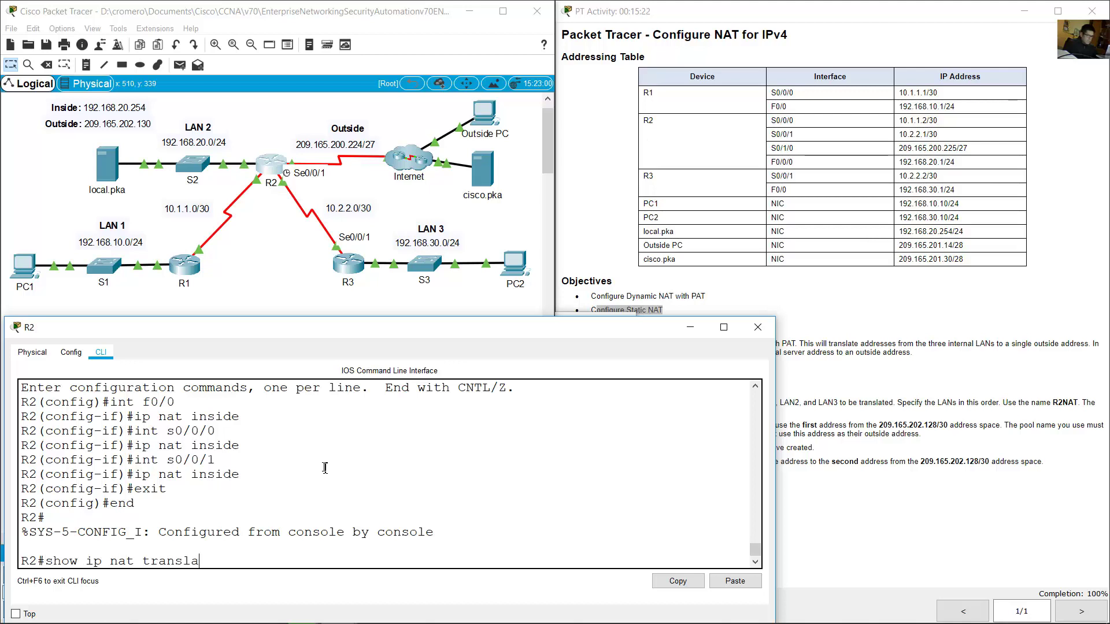
type("s")
key("Return")
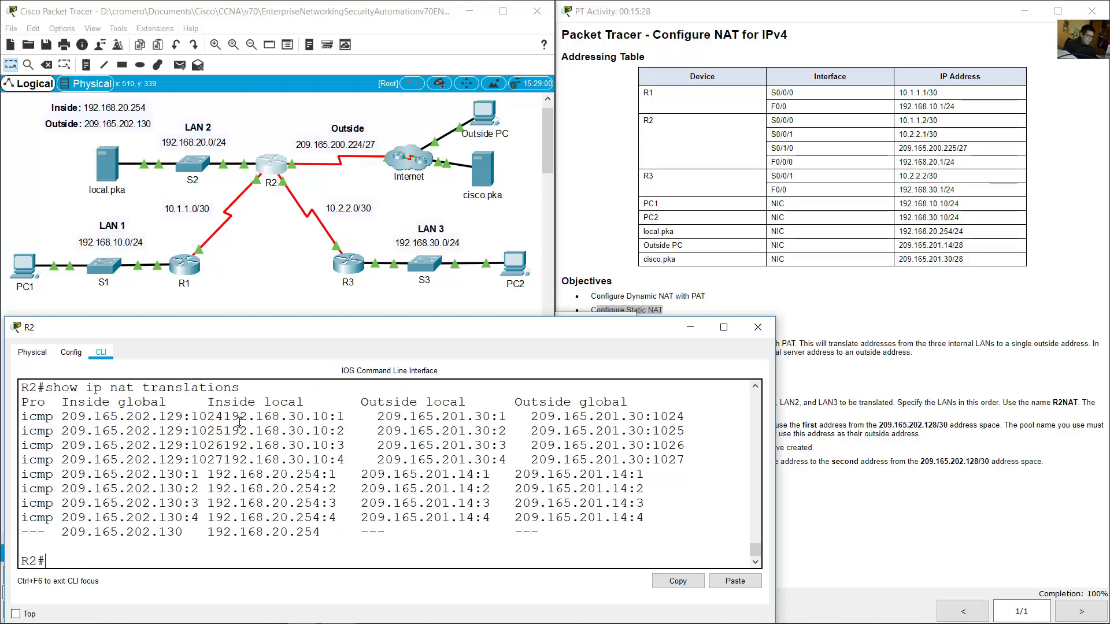
Step: Compare the inside local address of the first translation with the IP address in PC2's IP Configuration
left_click_drag(224, 417, 334, 420)
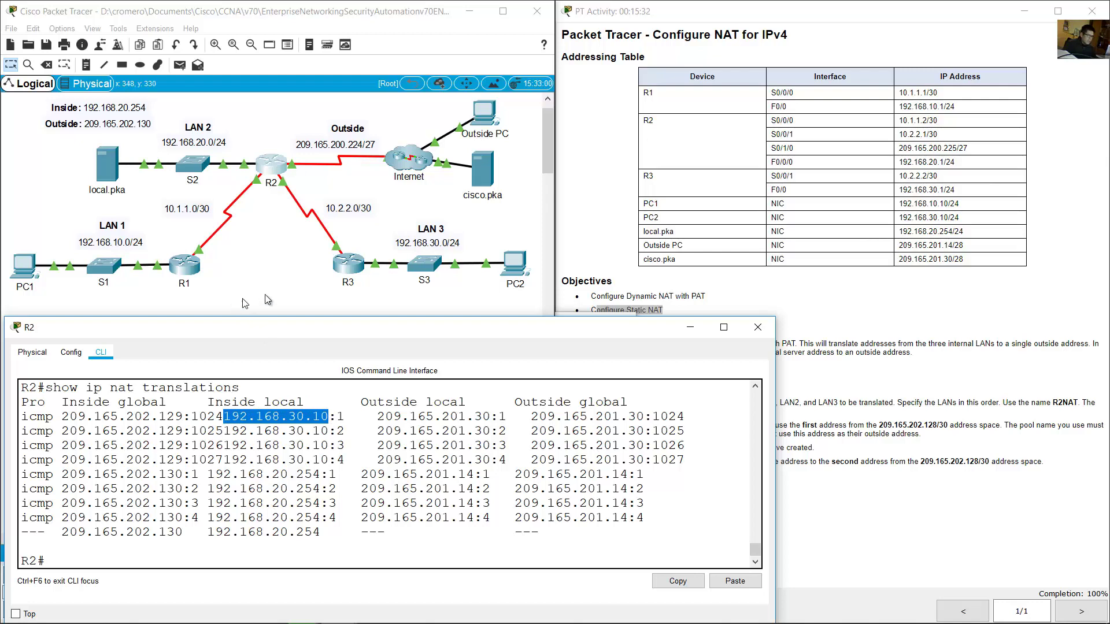
left_click(515, 270)
left_click(515, 269)
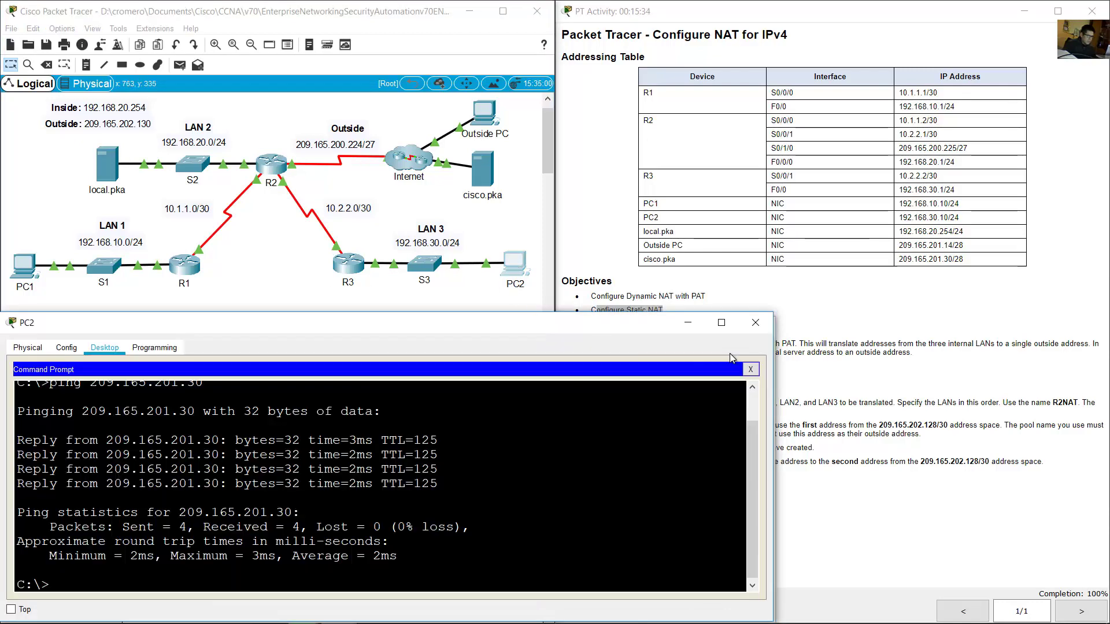
left_click(750, 369)
left_click(159, 370)
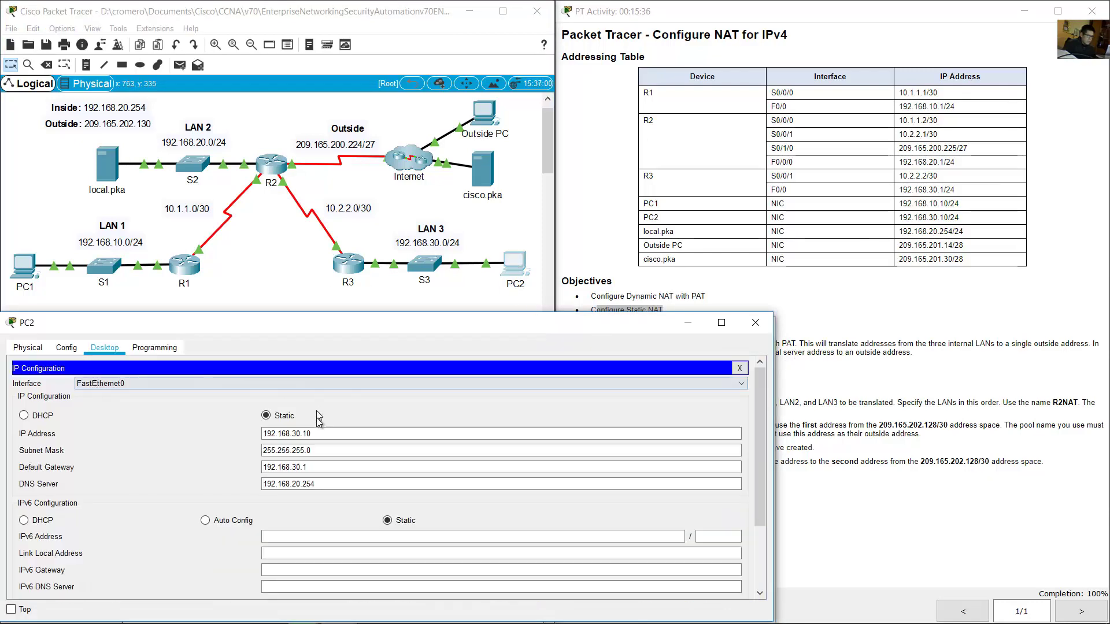
triple_click(329, 439)
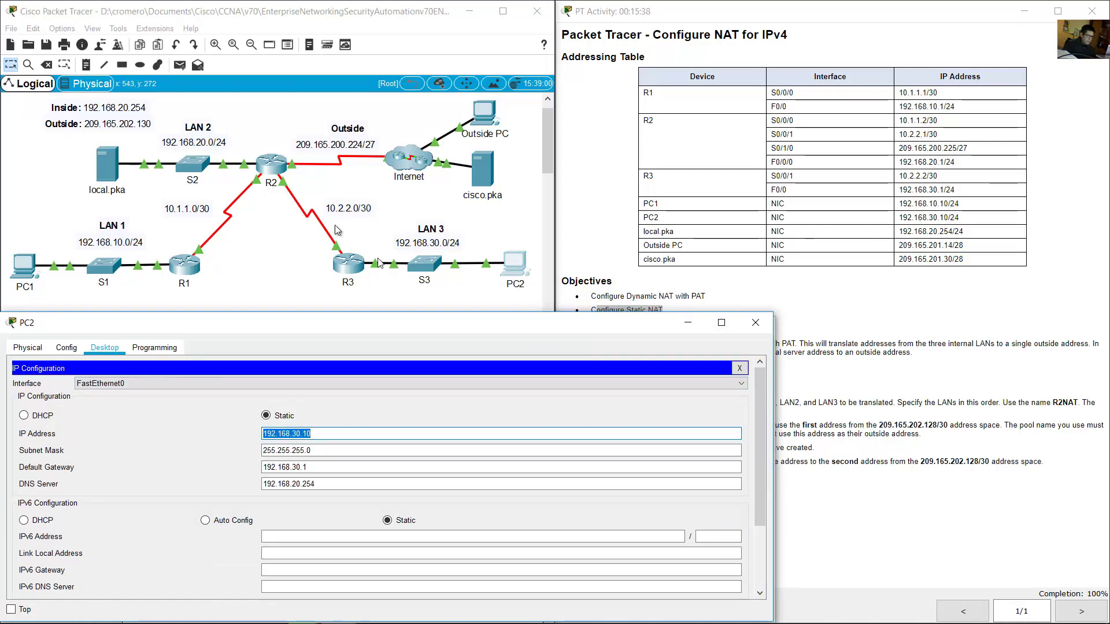
Step: Examine the inside global addresses and port numbers of PC2's translations on R2, plus the outside column headings
left_click(281, 176)
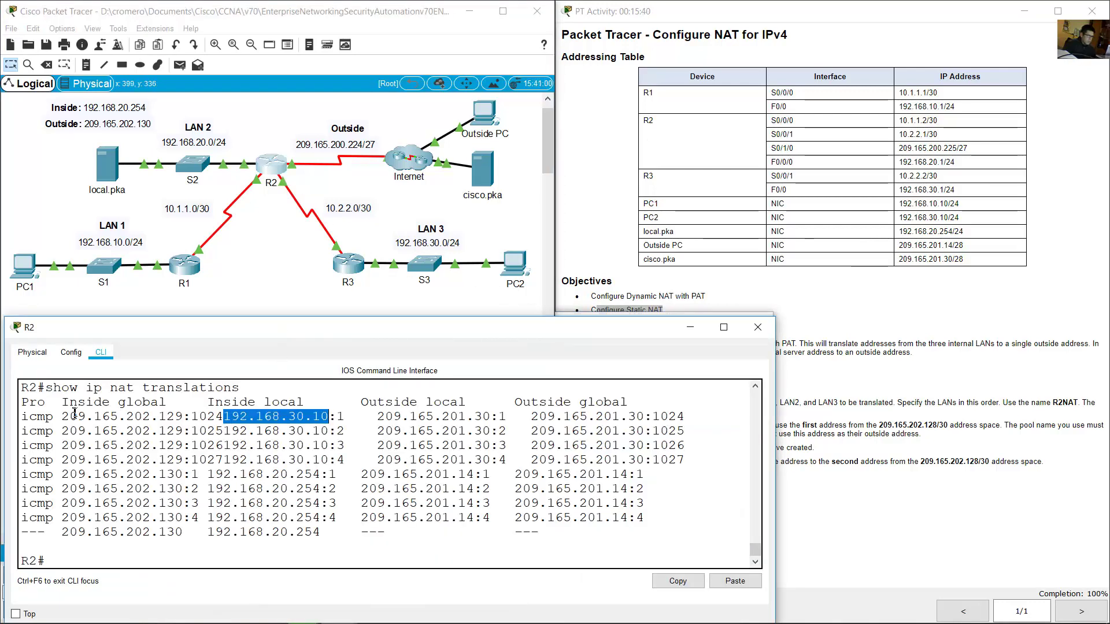
left_click_drag(61, 416, 183, 416)
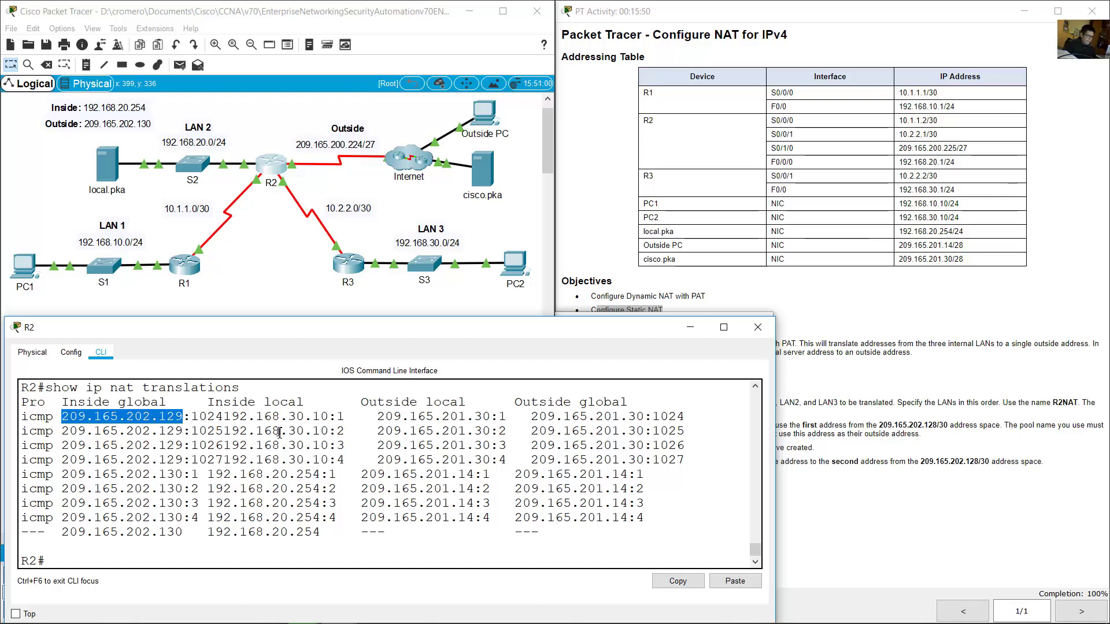
left_click_drag(126, 416, 347, 459)
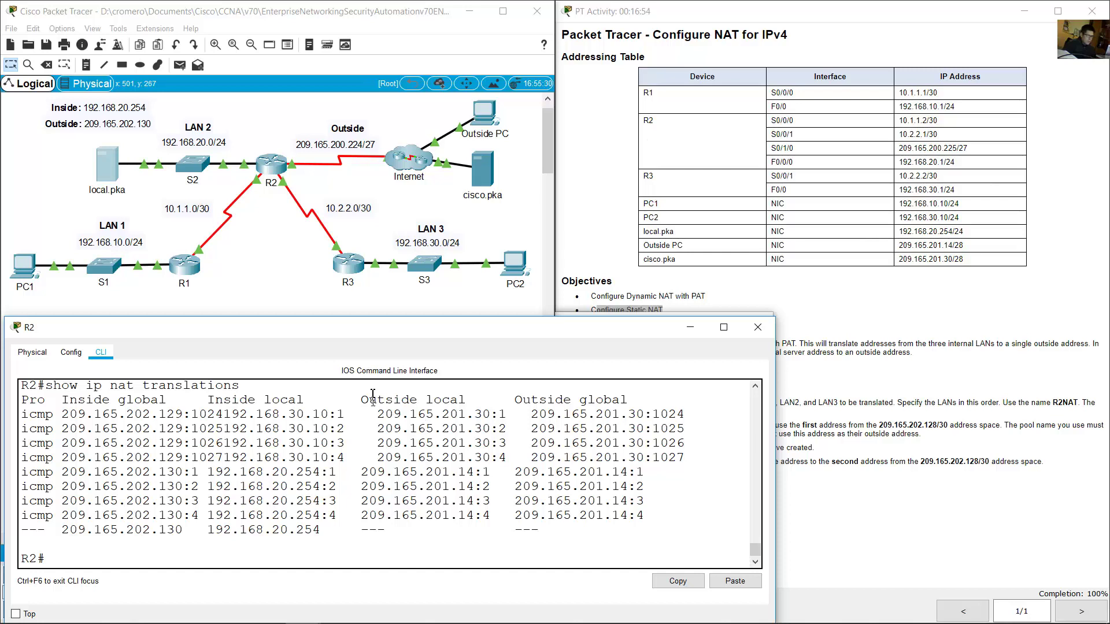
left_click_drag(21, 385, 463, 400)
left_click(547, 395)
left_click_drag(532, 402, 628, 401)
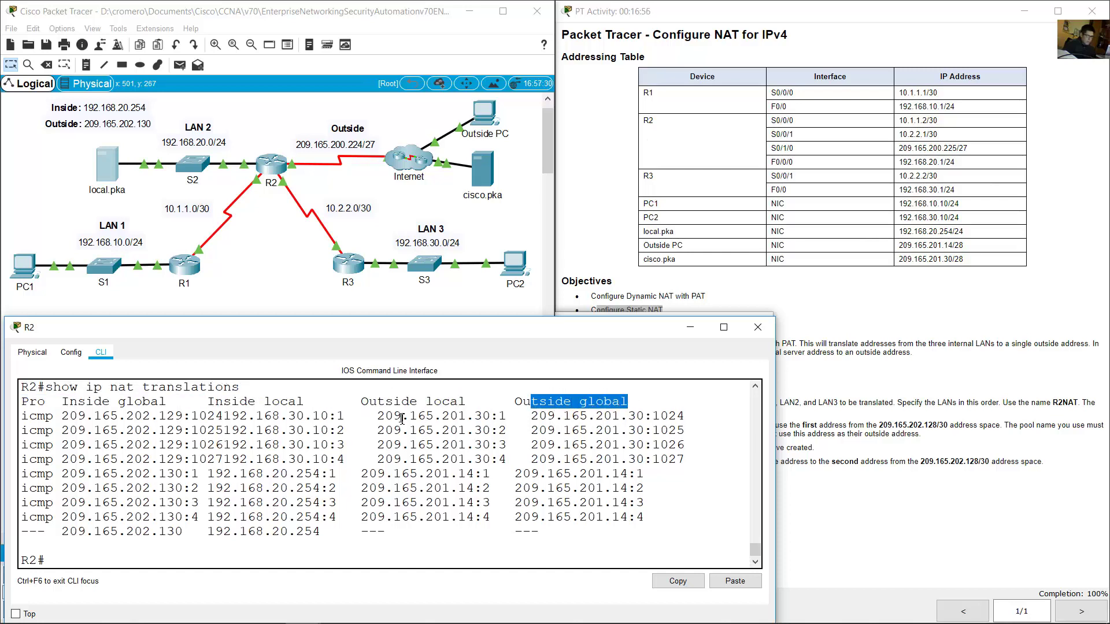
Step: Compare the first translation's outside local address with cisco.pka's IP address in the addressing table
left_click_drag(376, 415, 492, 416)
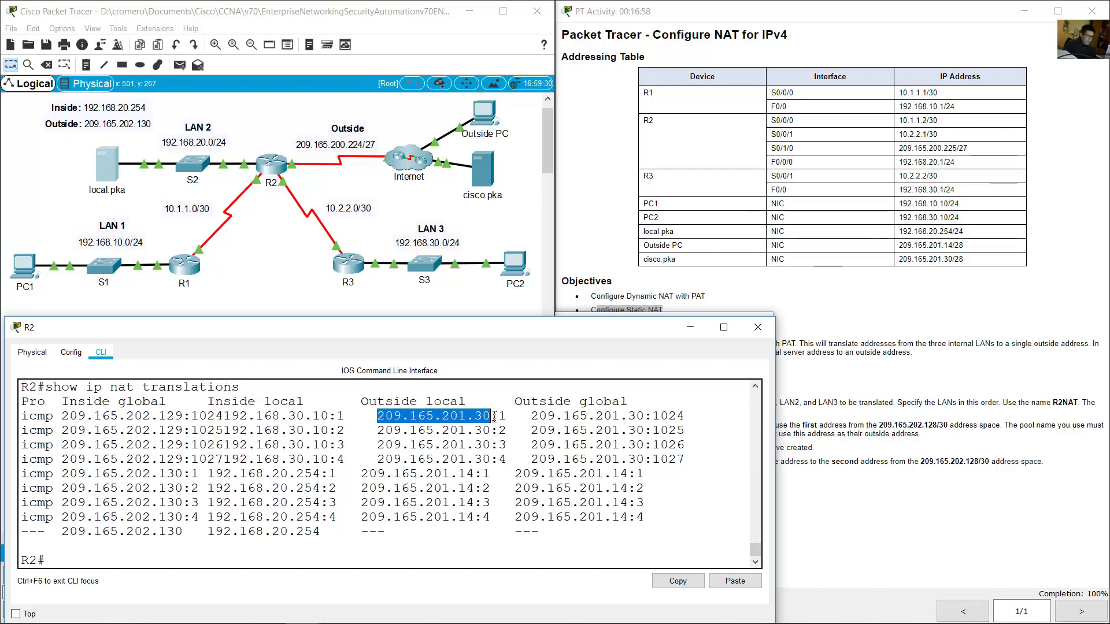
left_click(793, 258)
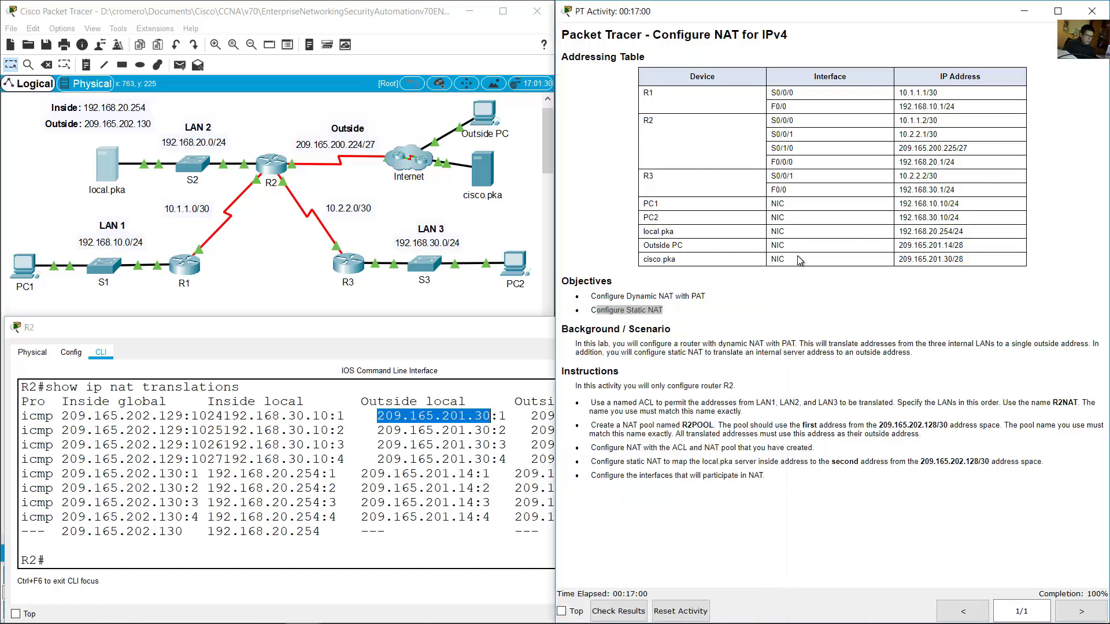
left_click_drag(900, 259, 948, 259)
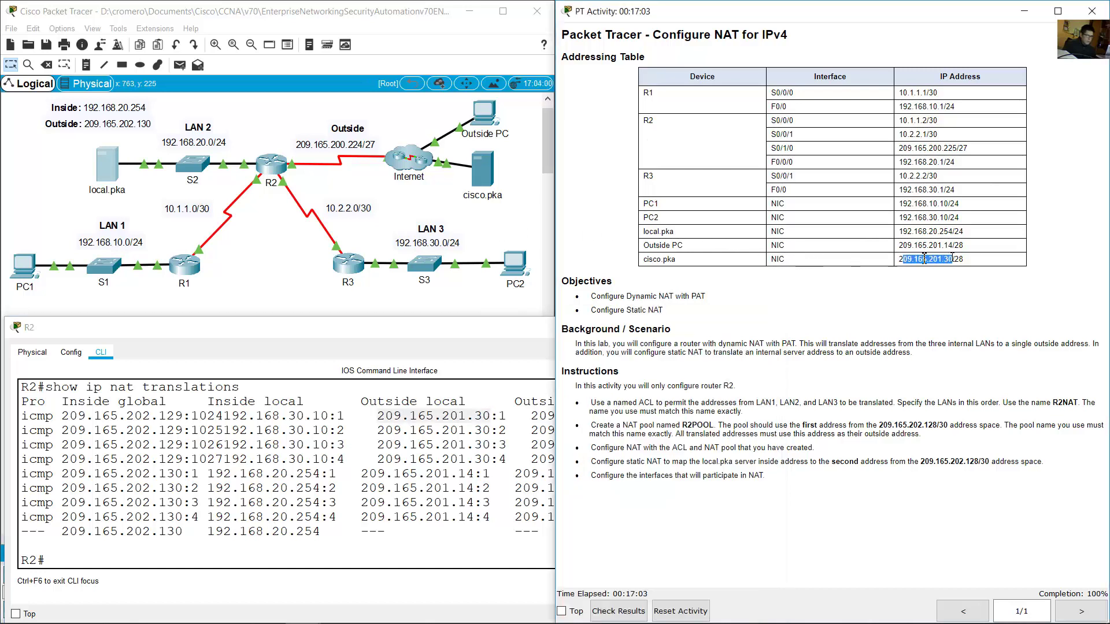
left_click_drag(519, 225, 457, 184)
left_click(275, 161)
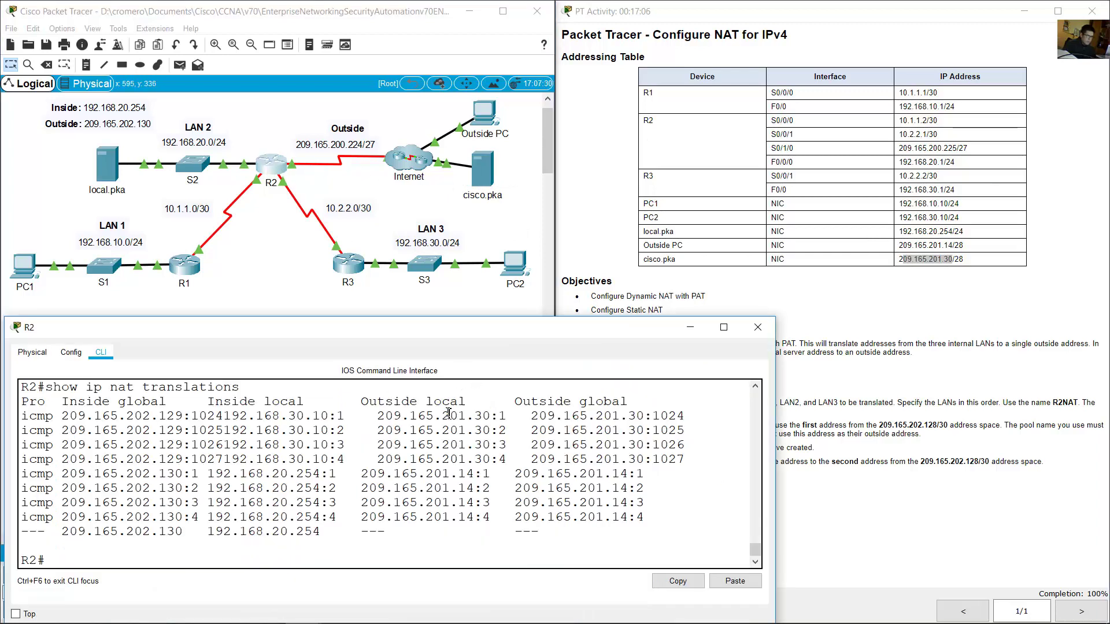
Step: Examine the outside local and outside global addresses of PC2's four ICMP translations in R2's NAT table
left_click_drag(572, 415, 645, 415)
left_click_drag(458, 430, 513, 430)
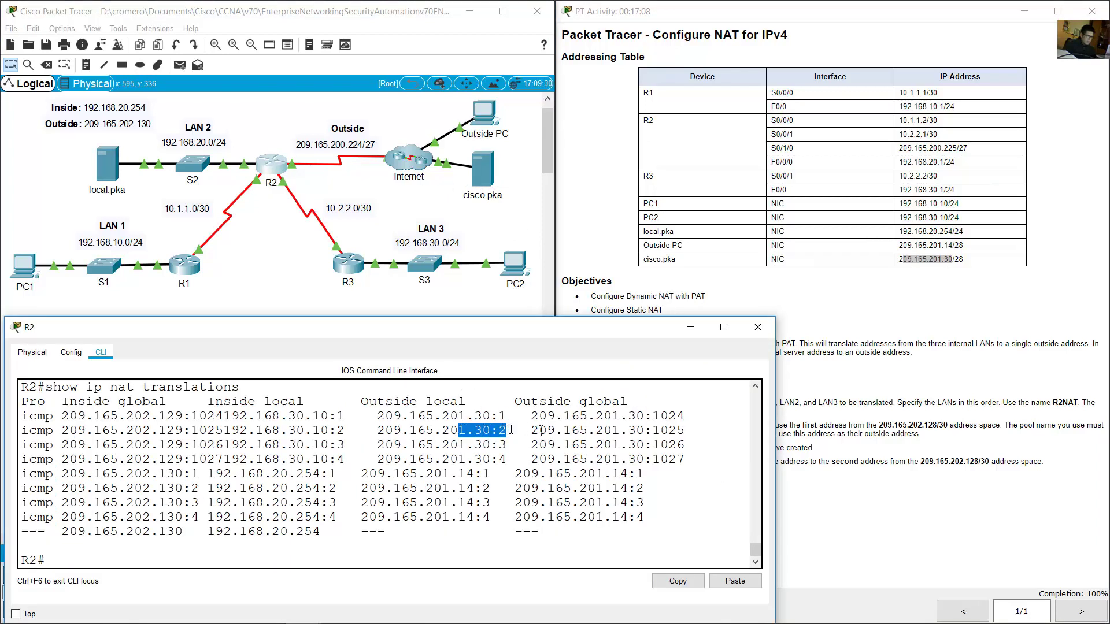
left_click_drag(596, 431, 641, 431)
left_click_drag(461, 444, 499, 444)
left_click_drag(595, 445, 659, 444)
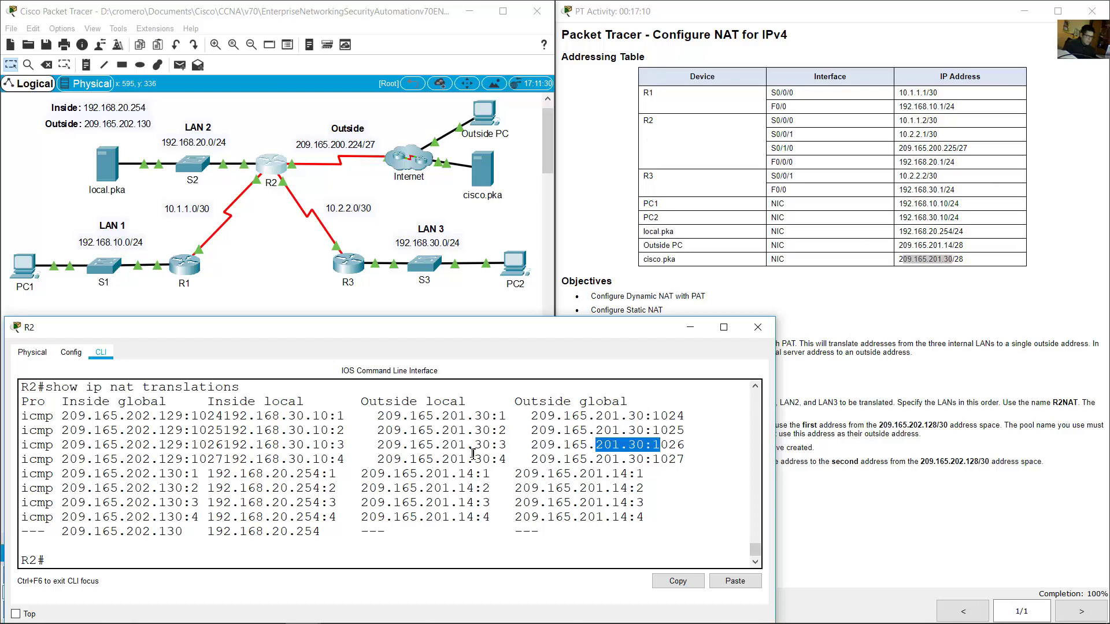
left_click_drag(470, 458, 500, 459)
left_click_drag(595, 459, 656, 451)
left_click(595, 451)
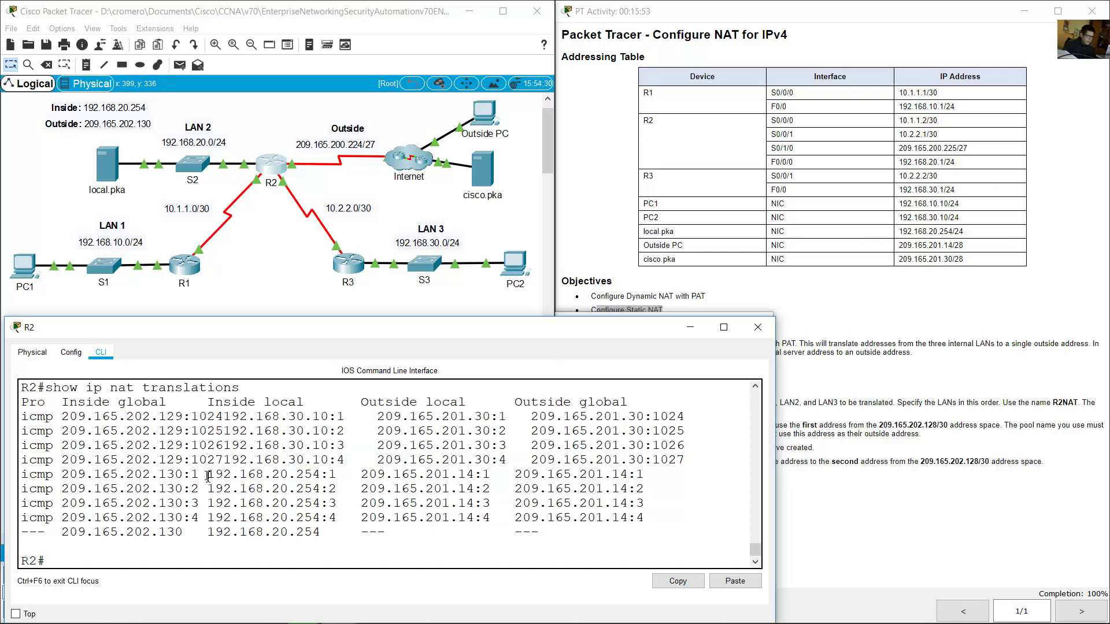
Step: Compare the inside local address of the Outside PC ping's translation with local.pka's IP Configuration, then close the server window
left_click_drag(215, 475, 320, 477)
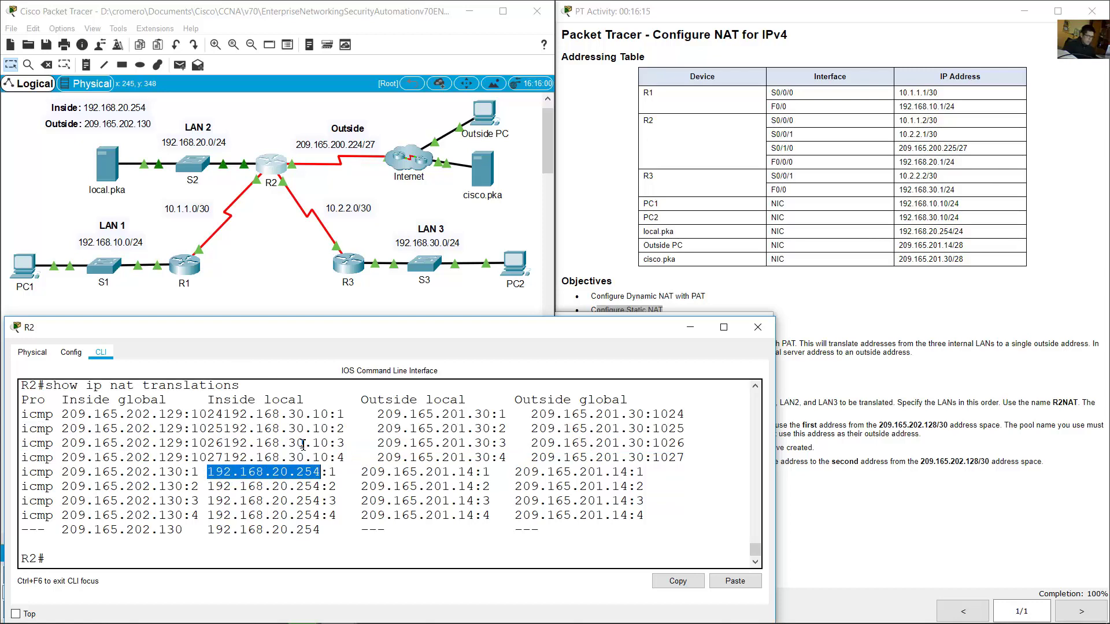
left_click(73, 165)
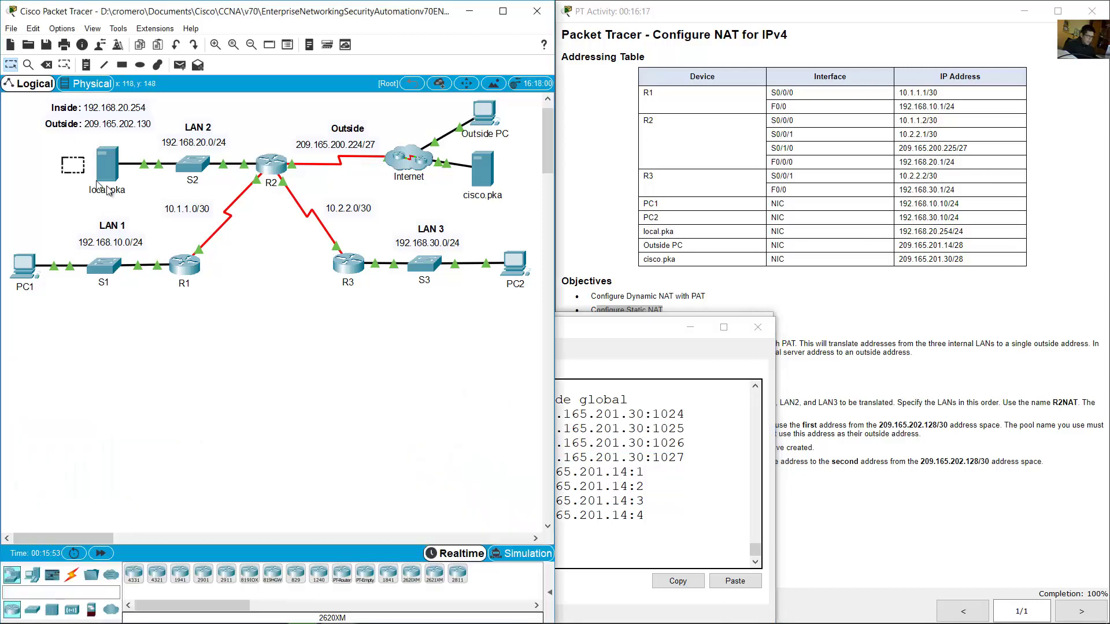
left_click(108, 158)
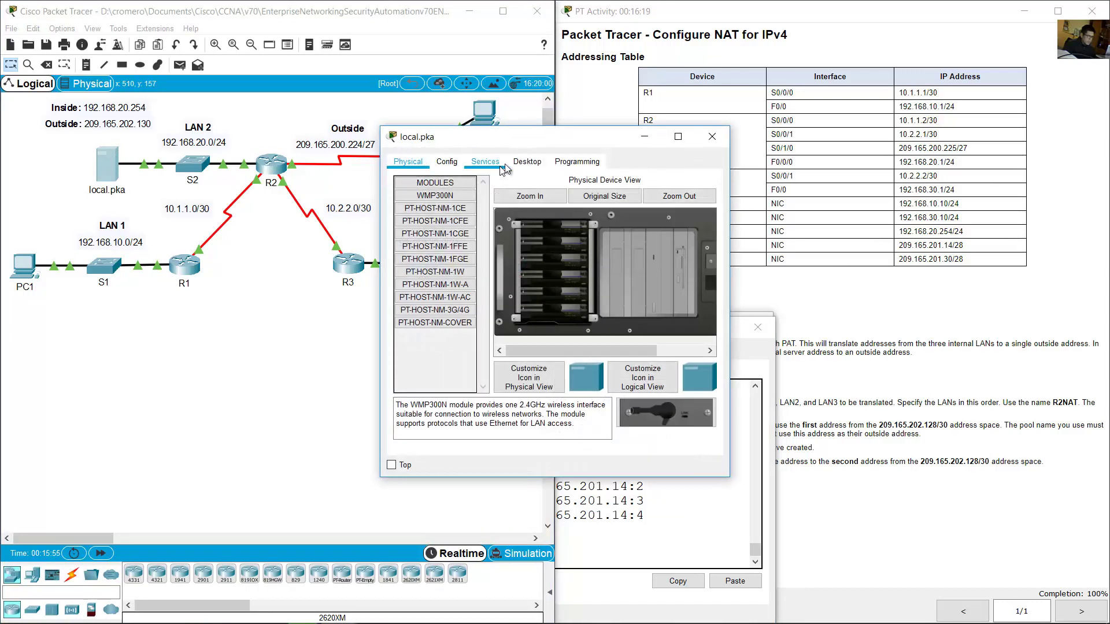
left_click(514, 164)
left_click(427, 208)
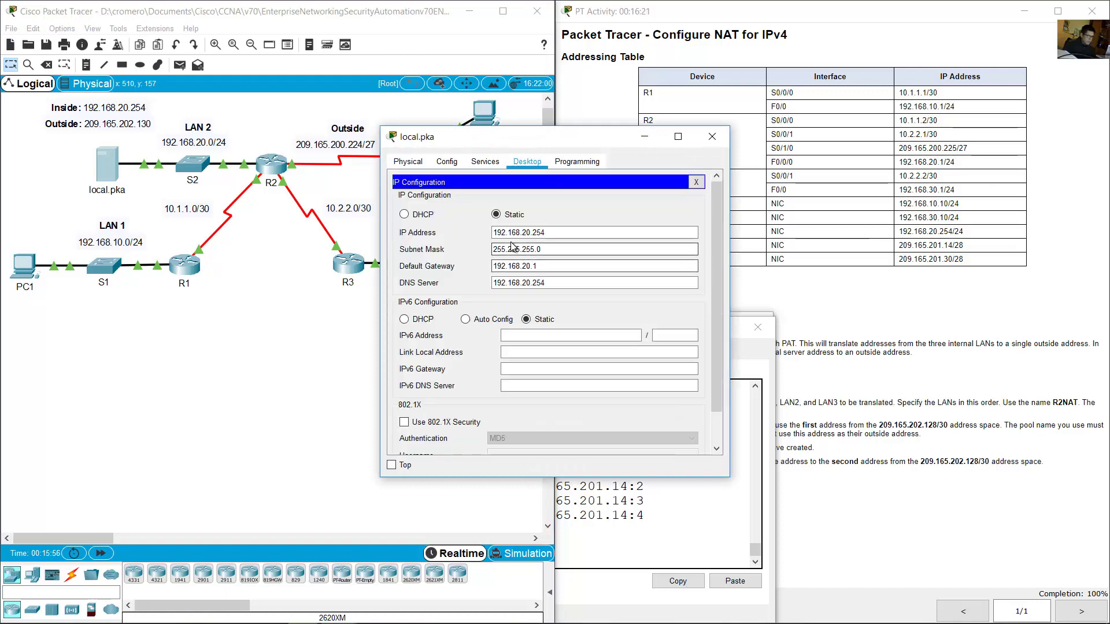
left_click_drag(547, 232, 492, 232)
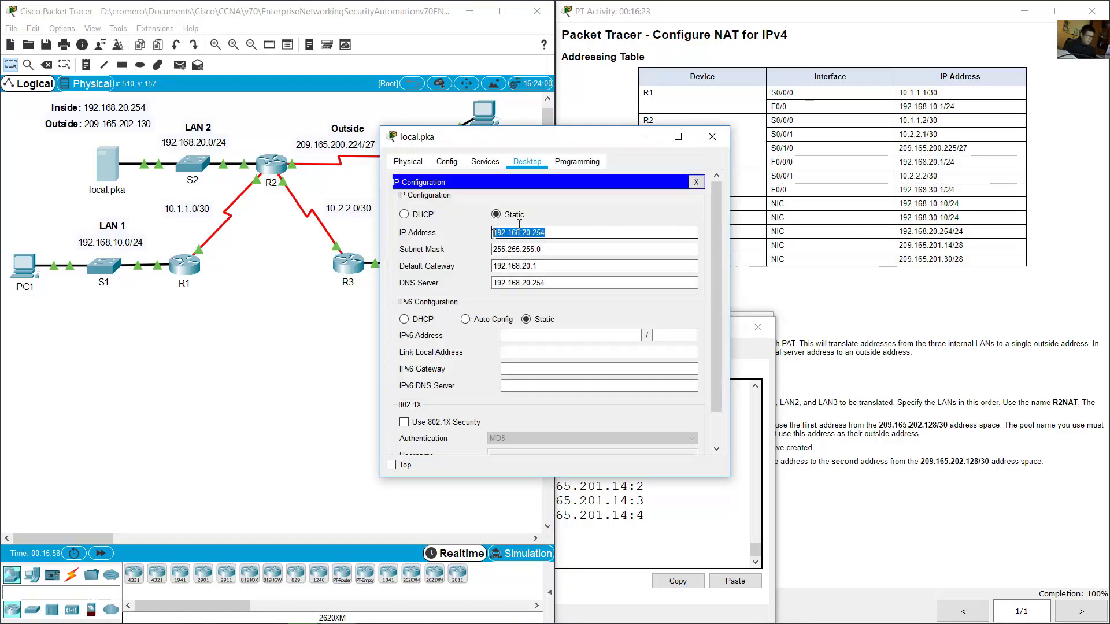
left_click(705, 144)
Step: Compare the inside global address of local.pka's translation on R2 with the server's outside address label in the topology
left_click(606, 497)
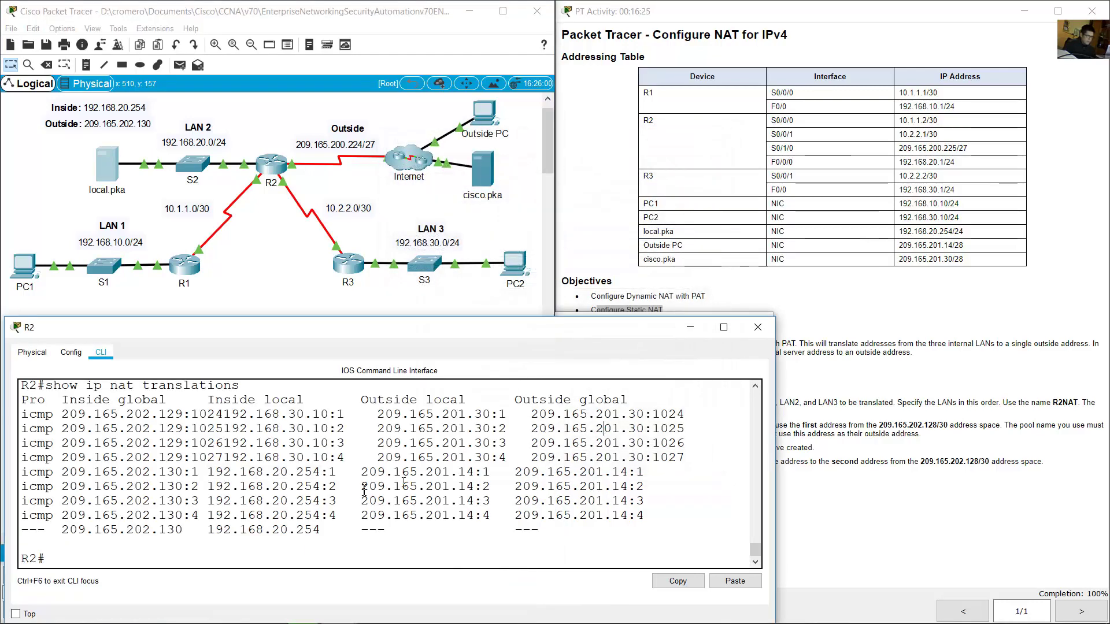
left_click_drag(59, 473, 184, 469)
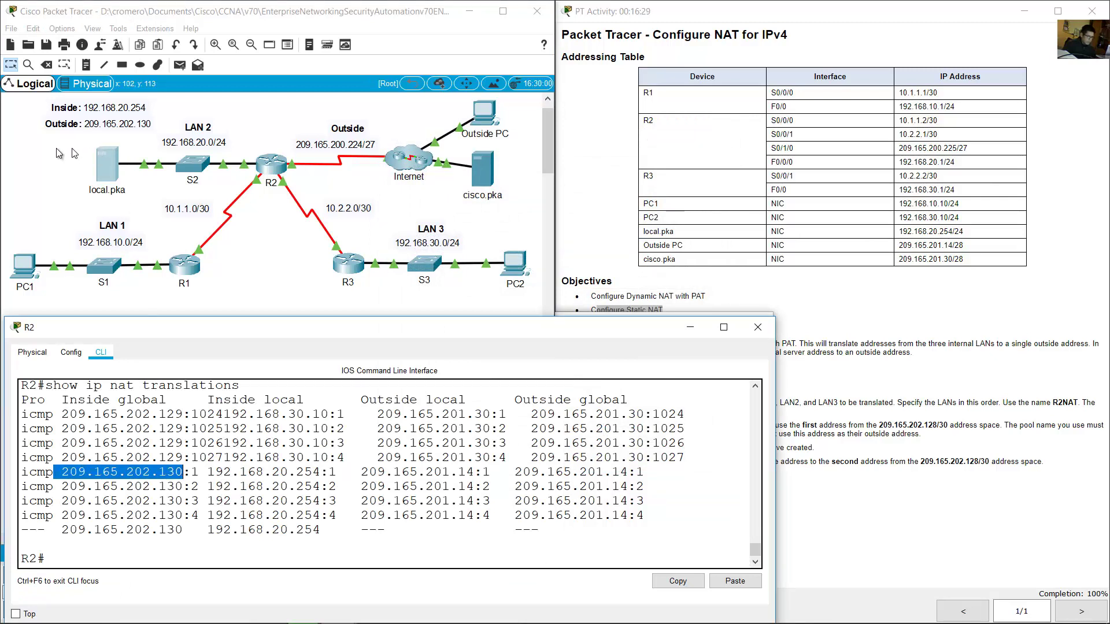
left_click(37, 134)
left_click_drag(22, 120, 149, 141)
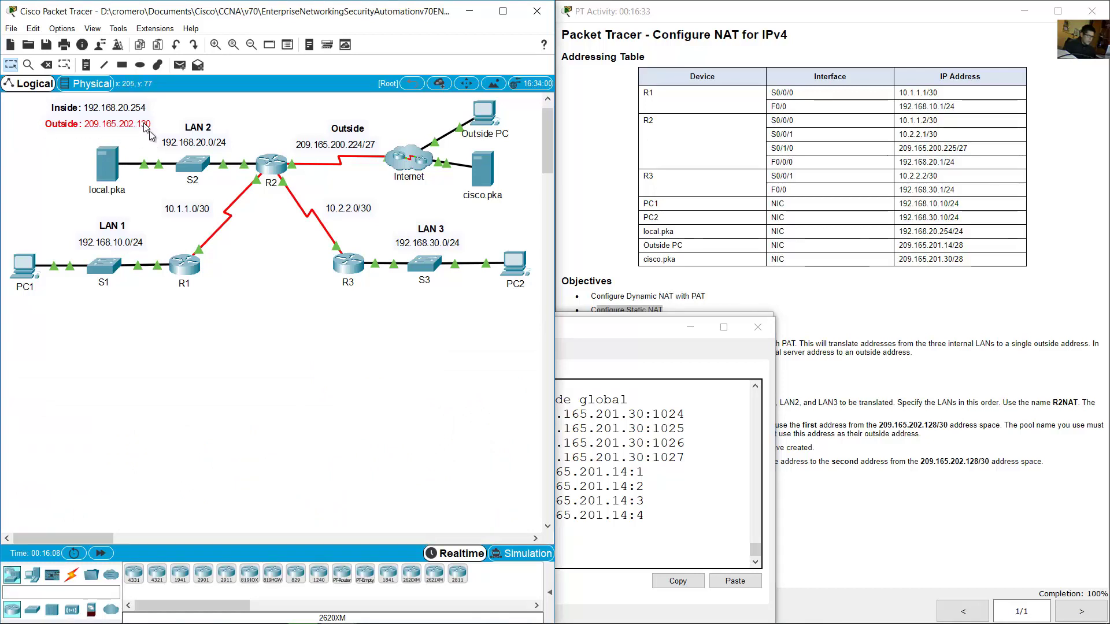
left_click(572, 442)
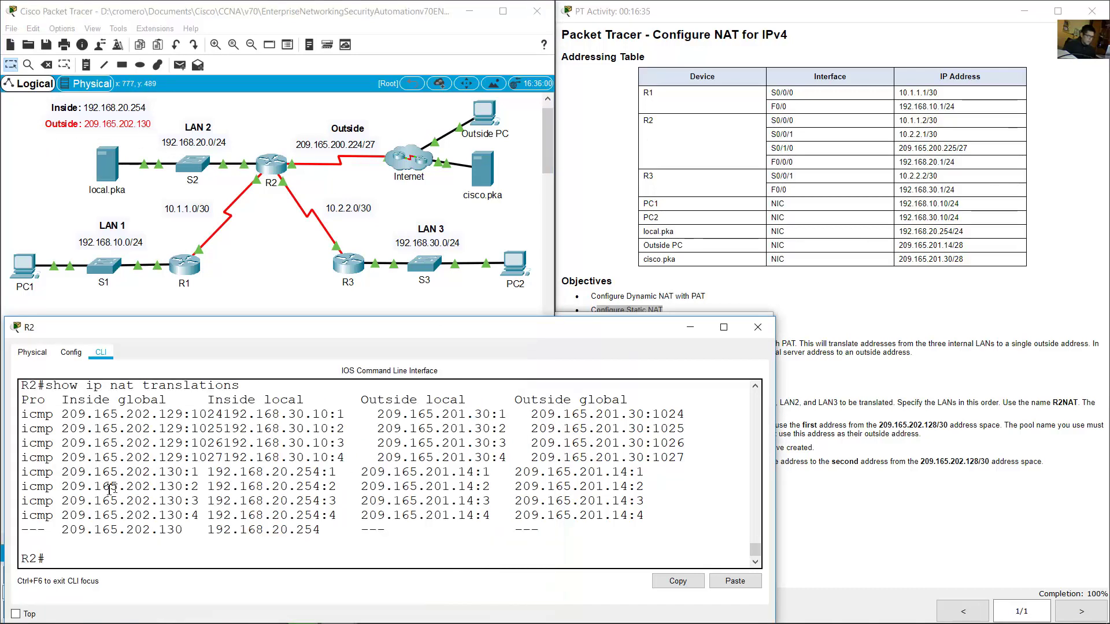
Step: Compare the outside local address of local.pka's ICMP translations on R2 with Outside PC's IP address in the addressing table
left_click_drag(25, 475, 650, 515)
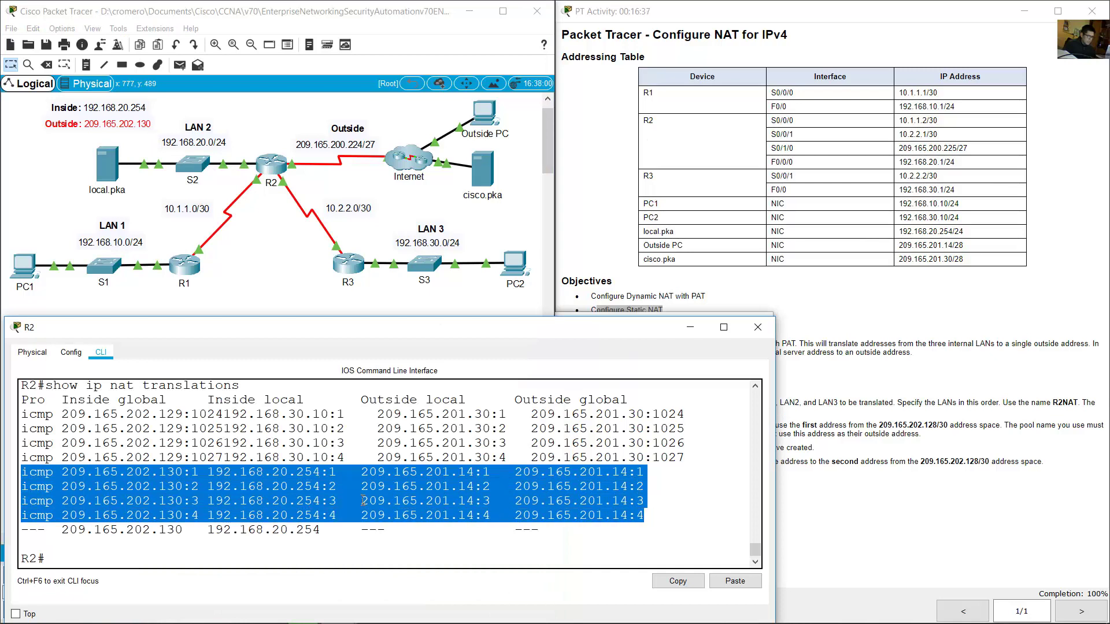
left_click(247, 477)
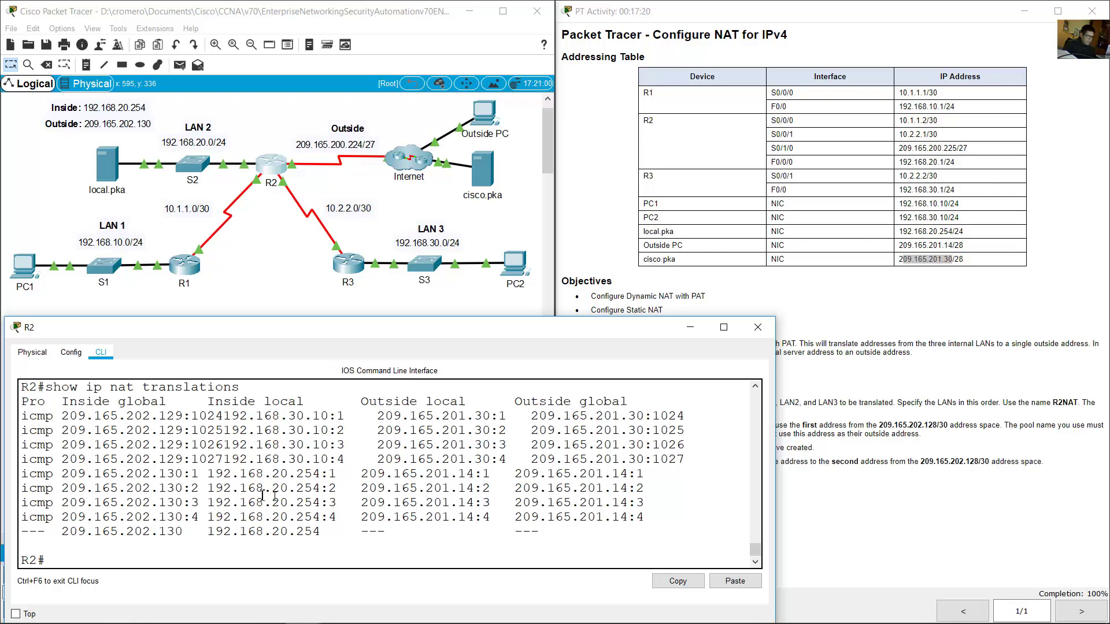
left_click_drag(360, 473, 461, 474)
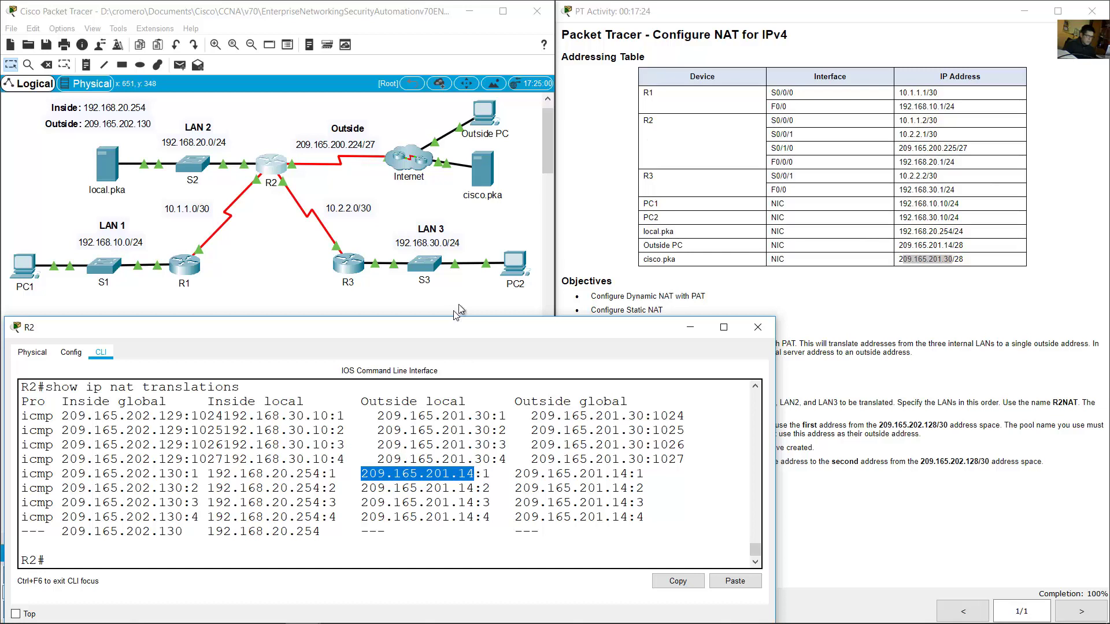
left_click(870, 253)
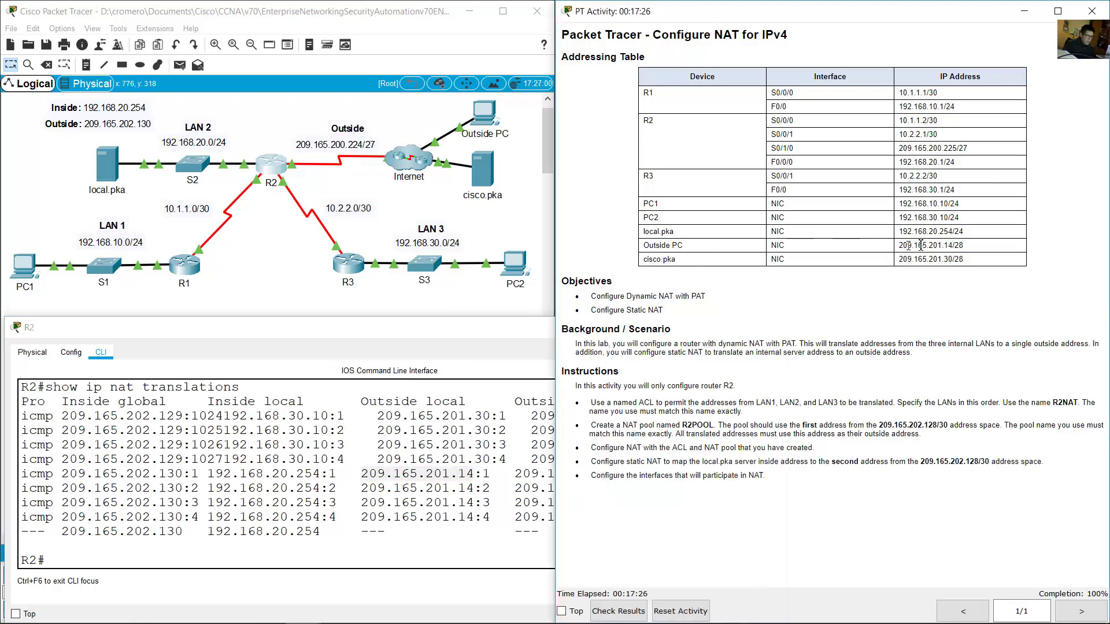
left_click_drag(904, 245, 954, 245)
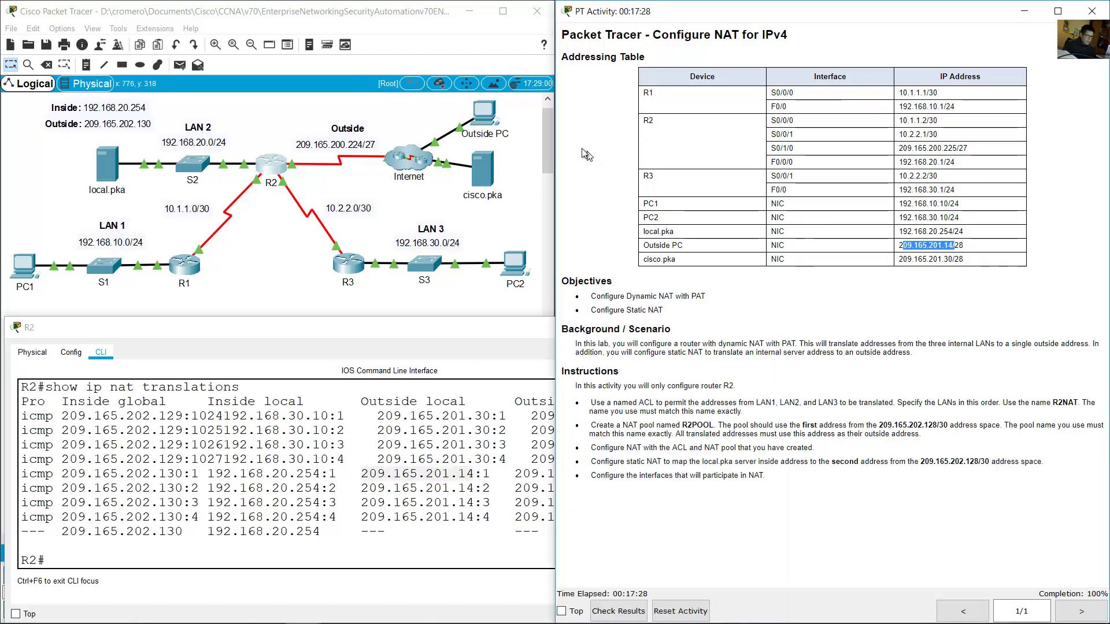
Step: Check the static IP address in Outside PC's IP Configuration against the translation's outside local address, and close the PC's window
left_click(515, 118)
left_click(483, 113)
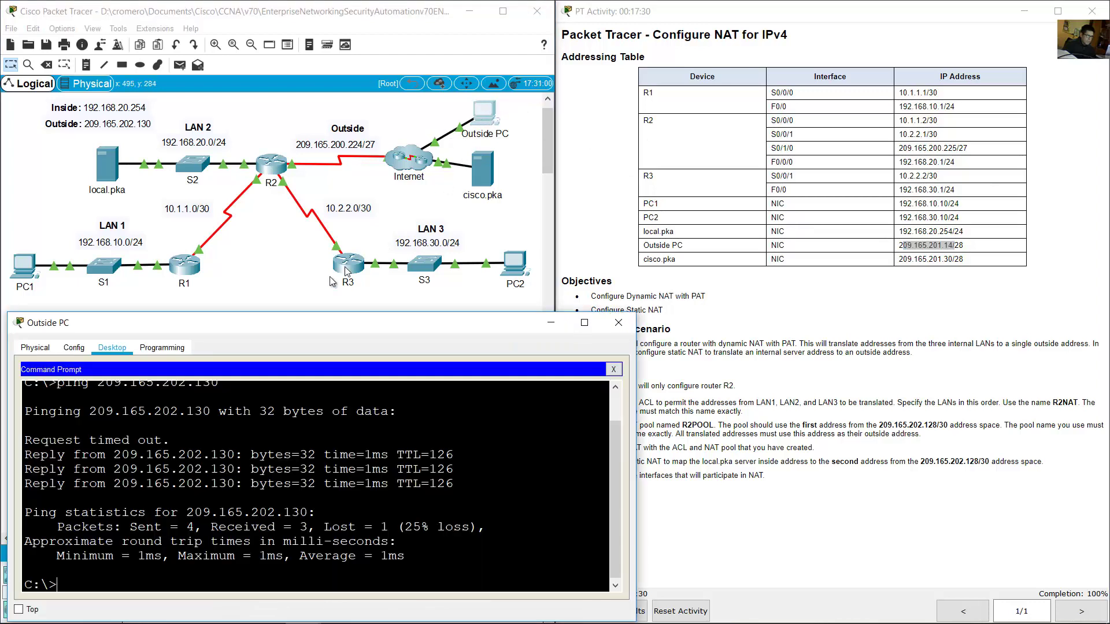
left_click(613, 369)
left_click(89, 392)
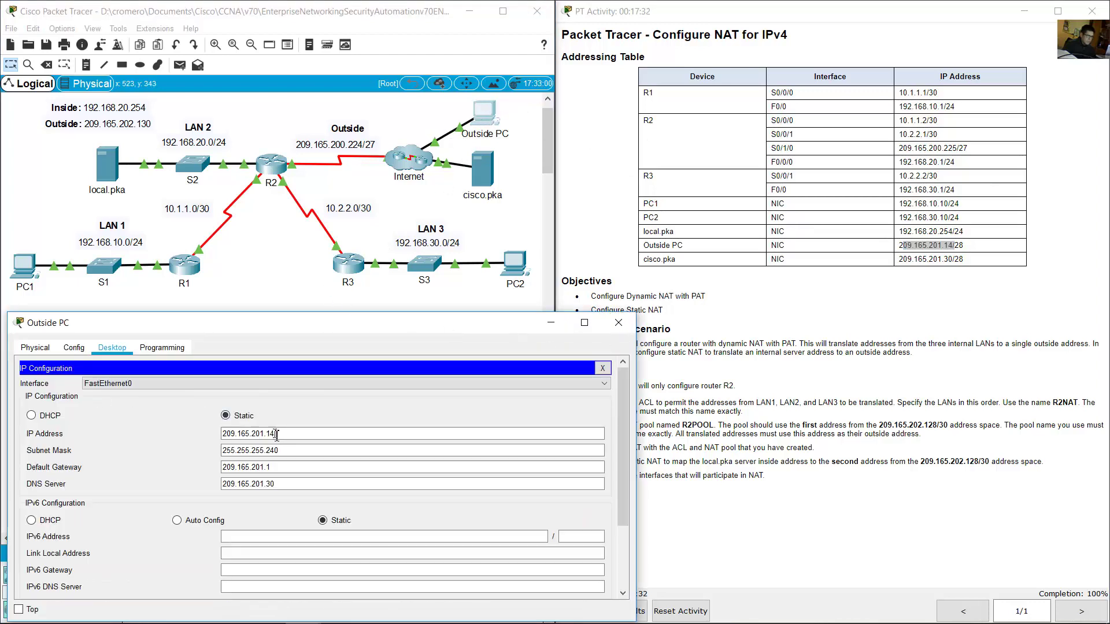
left_click_drag(276, 435, 220, 436)
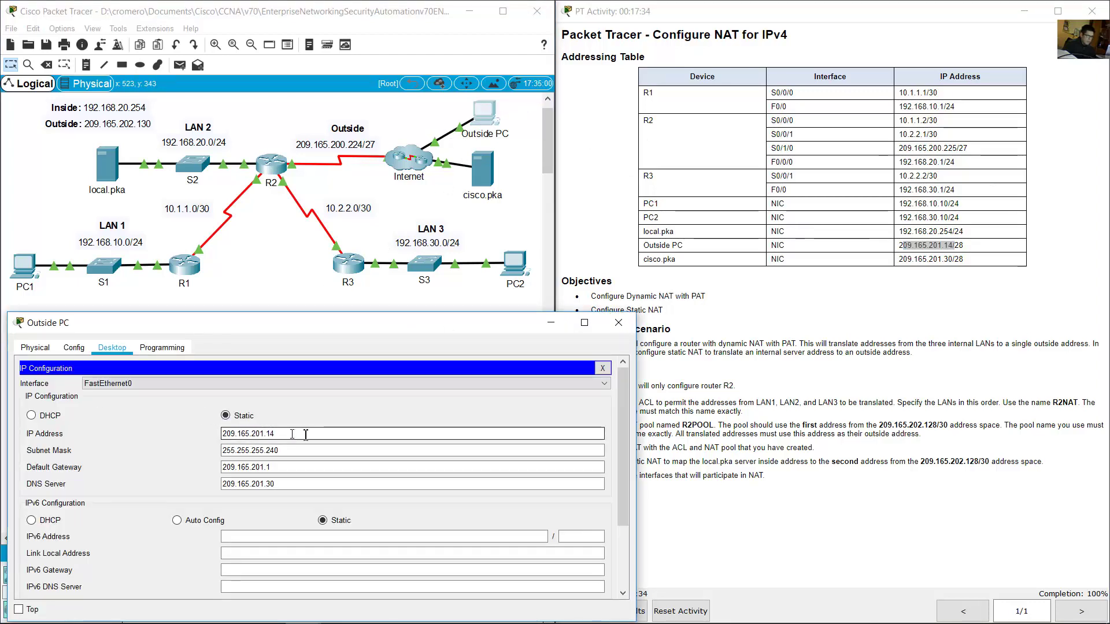
left_click(619, 322)
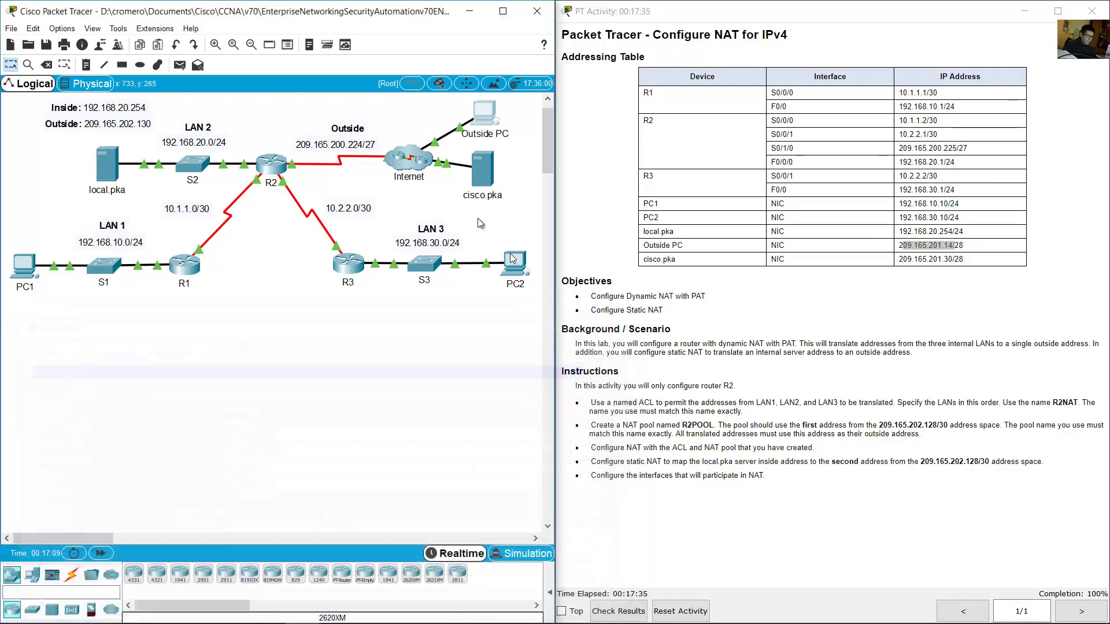
Step: Reopen R2's CLI to review the NAT translation table, and return to the activity instructions
left_click(272, 173)
left_click(547, 517)
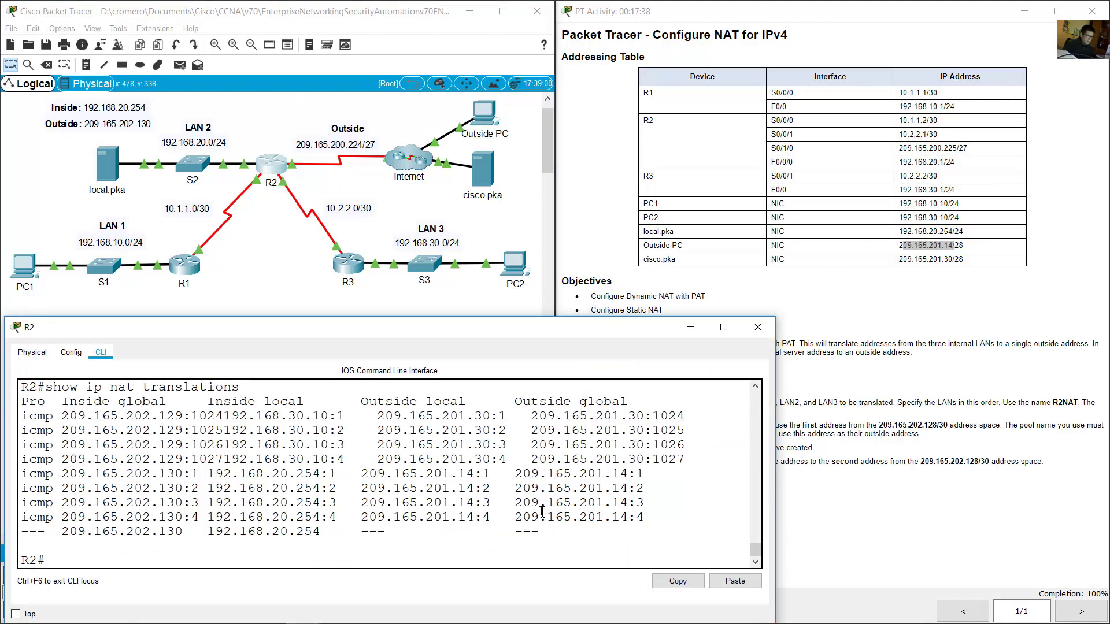
left_click(844, 387)
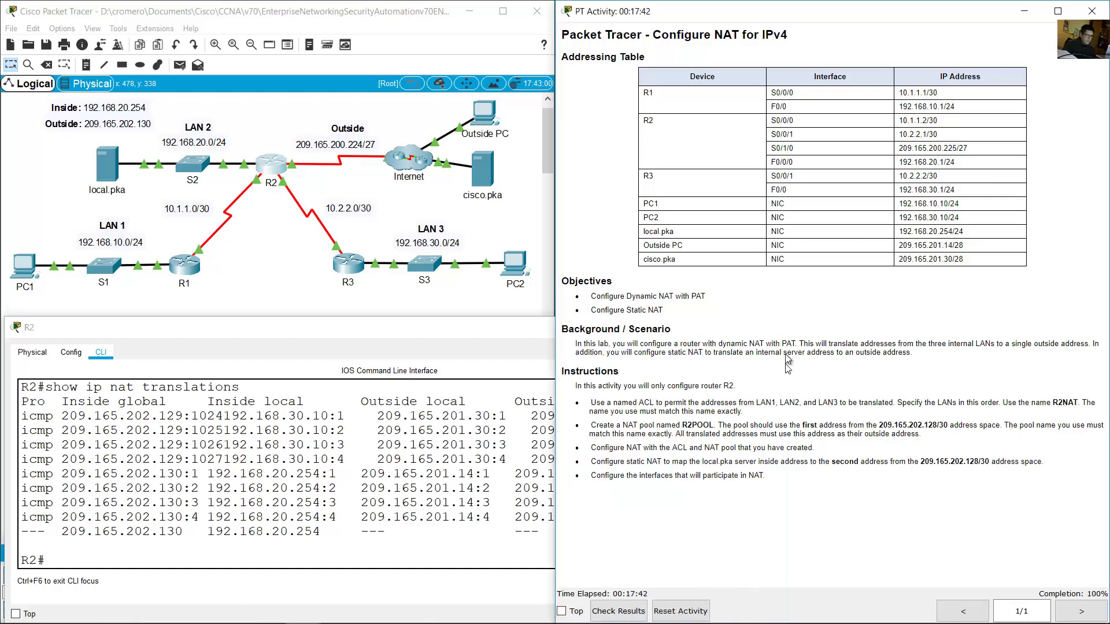